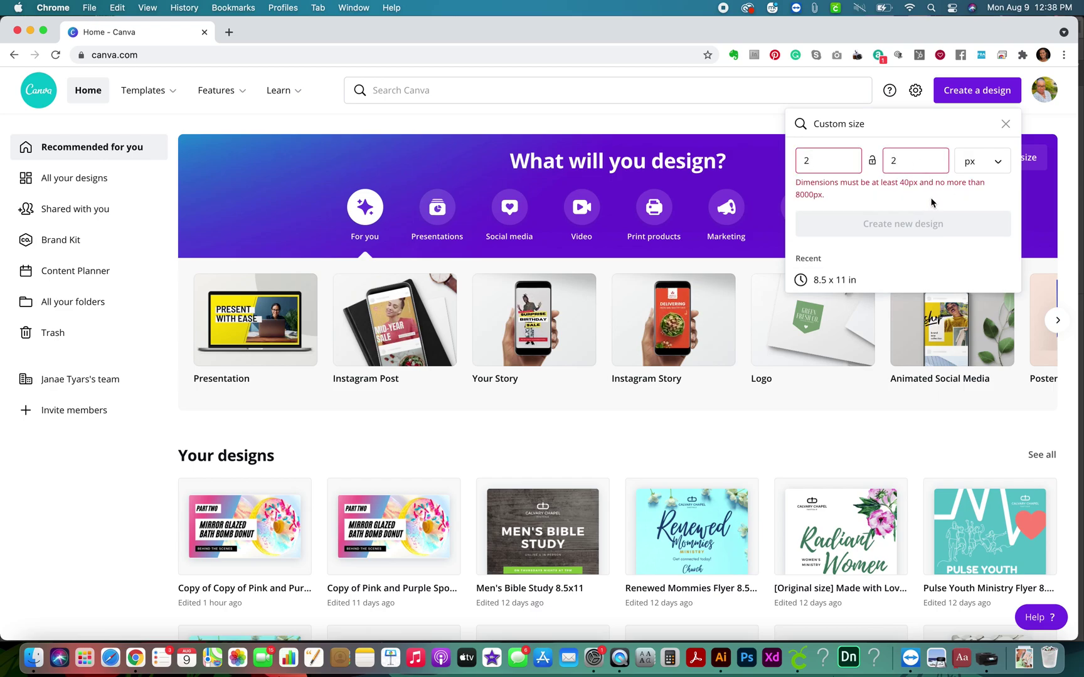
# Step: Create a new custom-size design measuring 2 × 2 inches
pyautogui.click(982, 162)
pyautogui.click(976, 186)
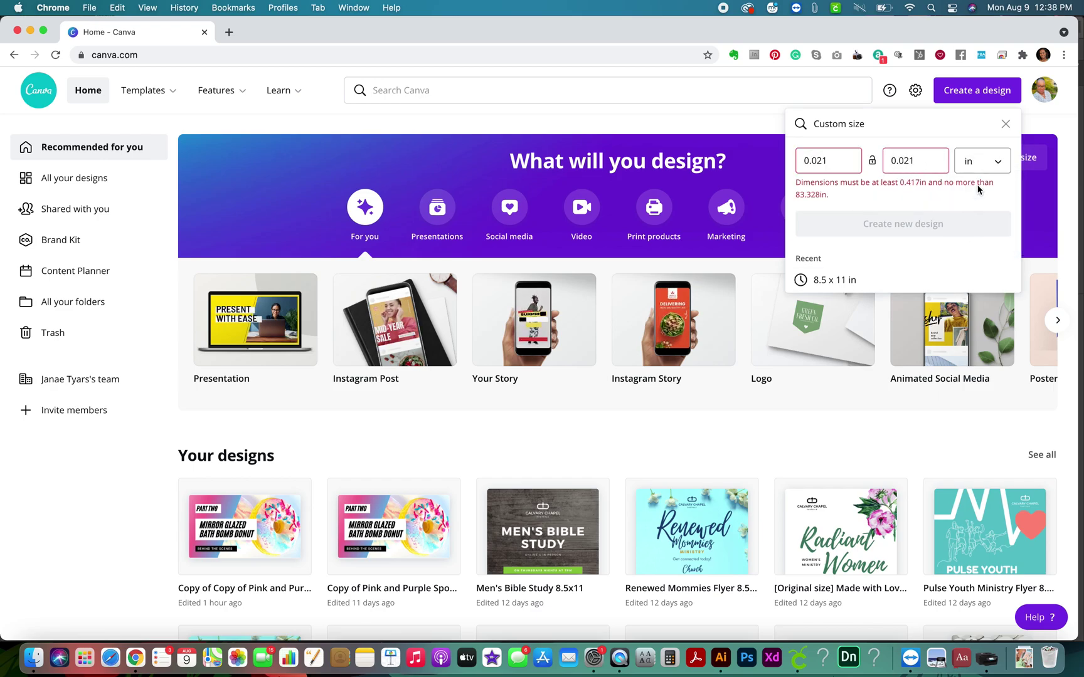
pyautogui.doubleClick(810, 158)
pyautogui.write('2')
pyautogui.doubleClick(905, 161)
pyautogui.write('2')
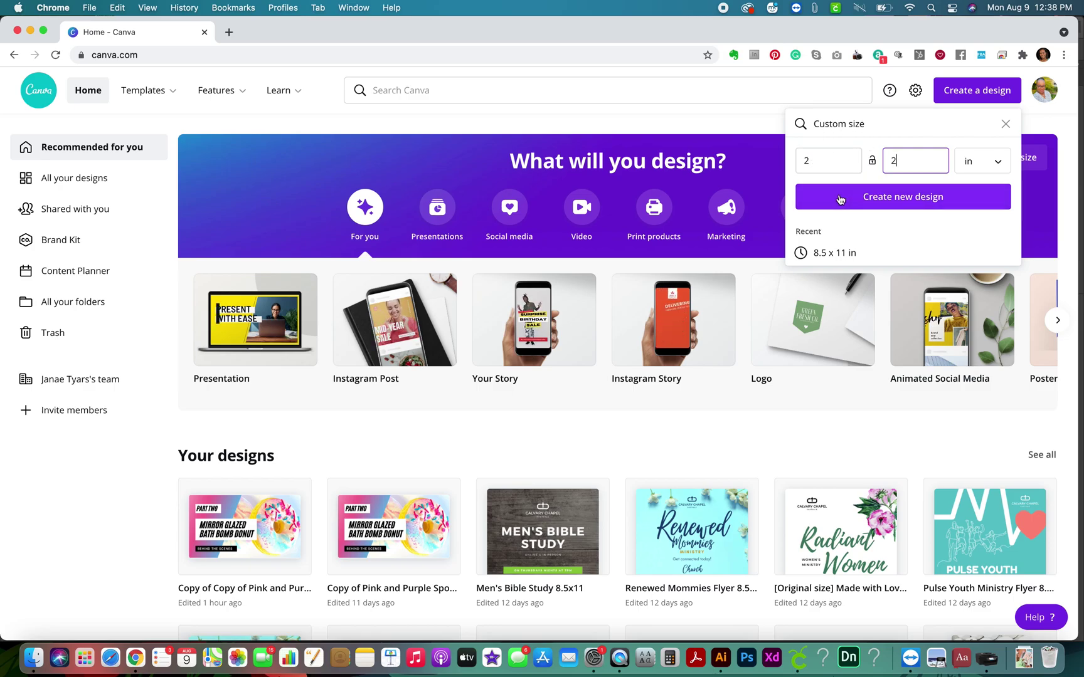
pyautogui.click(906, 198)
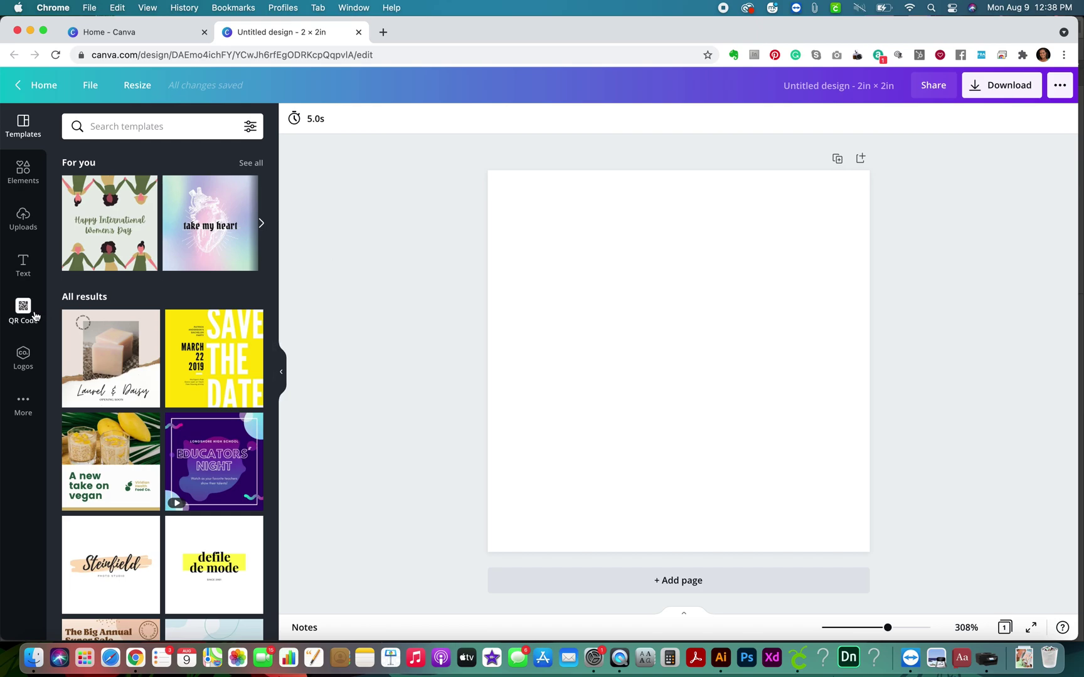
# Step: Add a circle shape and enlarge it to span the full width and height of the page
pyautogui.click(20, 173)
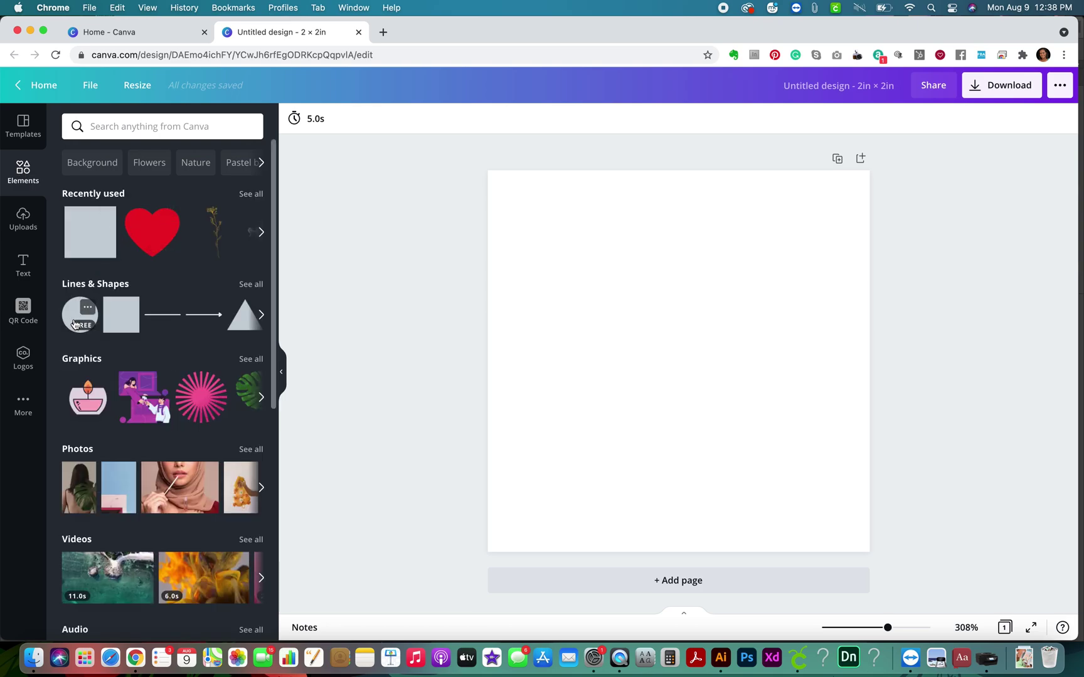
pyautogui.click(83, 327)
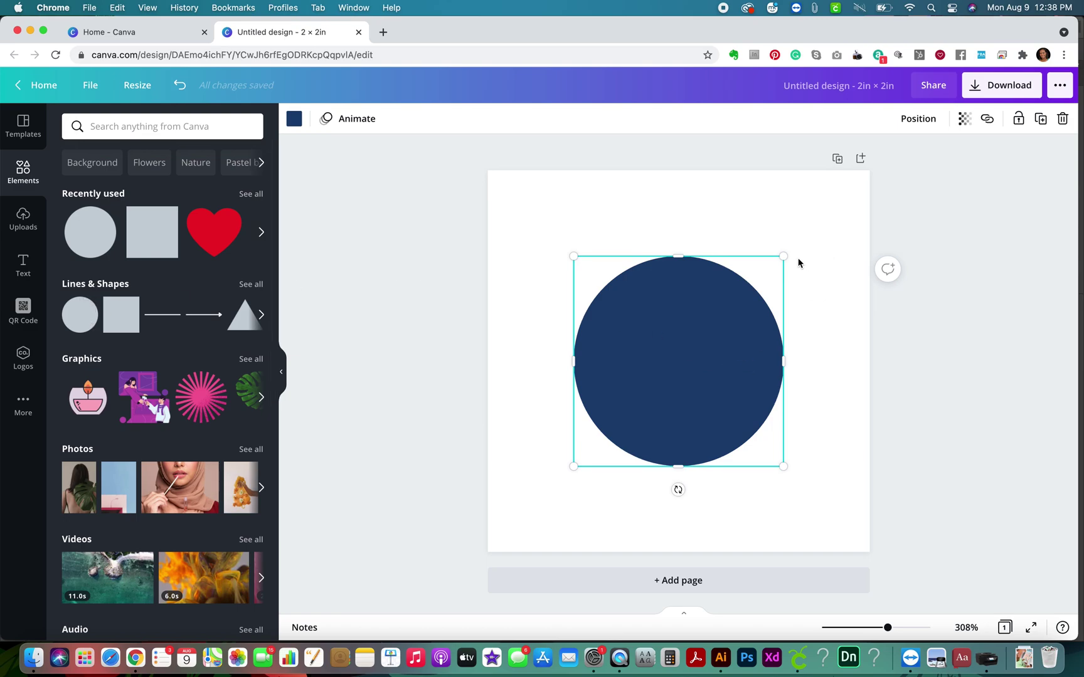
pyautogui.moveTo(785, 257); pyautogui.dragTo(869, 170)
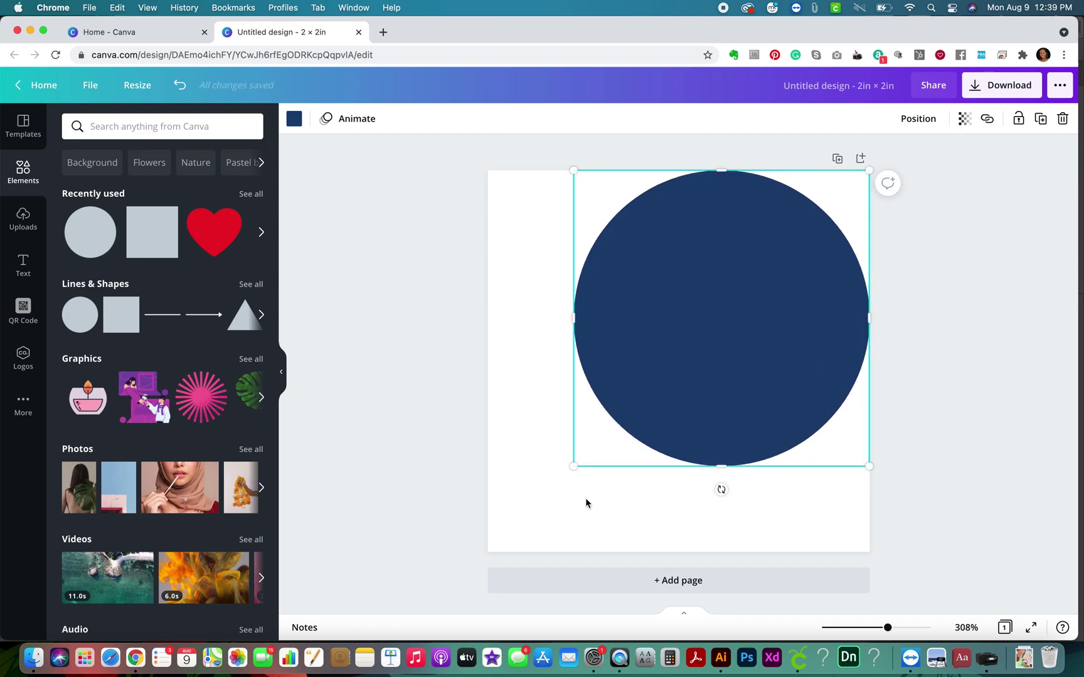
pyautogui.moveTo(572, 468); pyautogui.dragTo(489, 568)
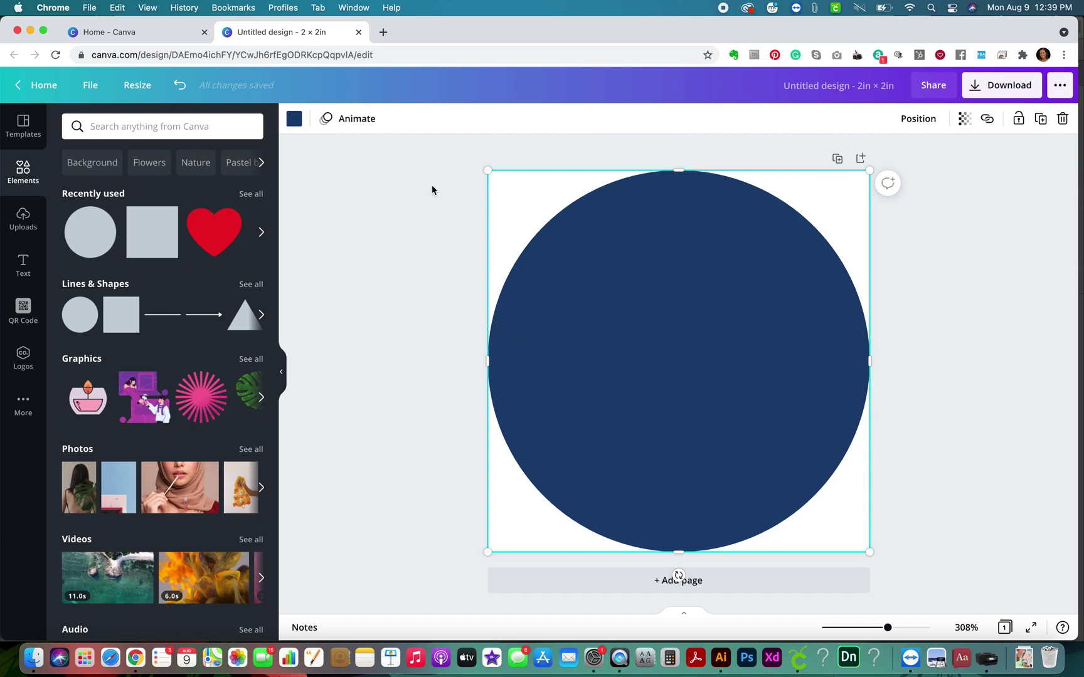
# Step: Recolor the circle with the light gray from the default colors and deselect it
pyautogui.click(294, 119)
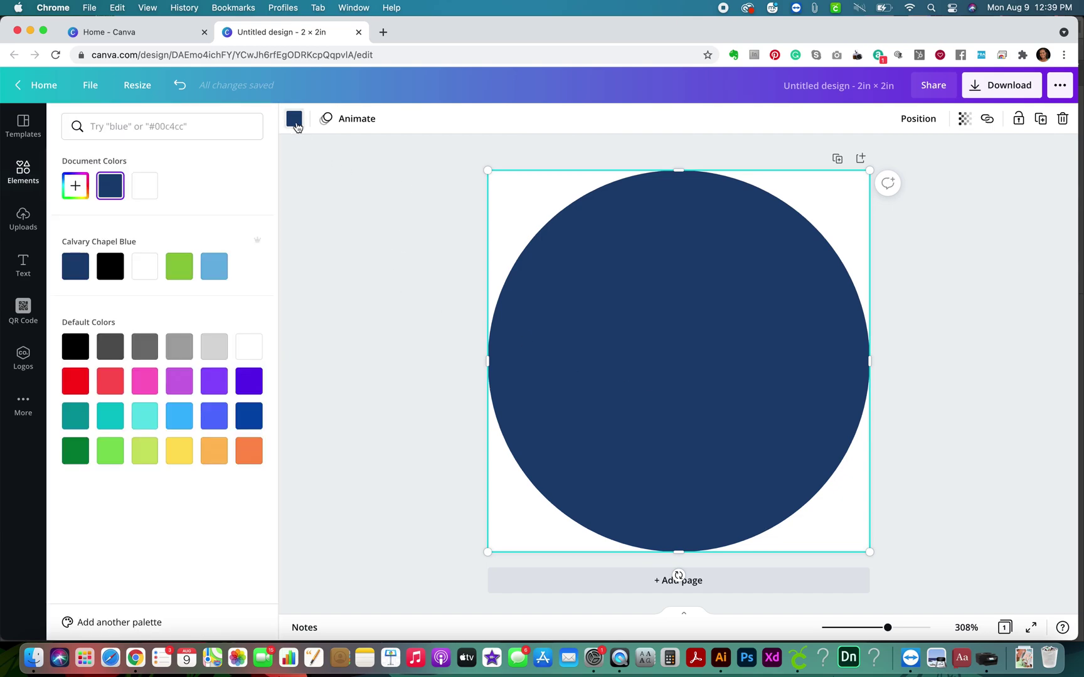
pyautogui.click(145, 188)
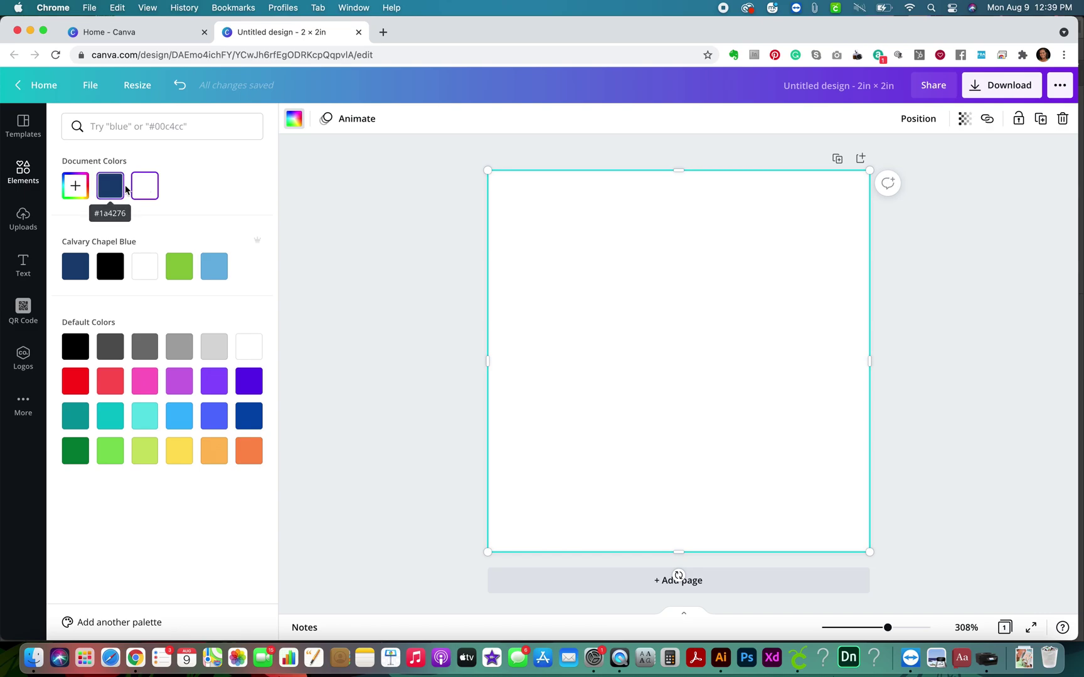
pyautogui.click(215, 347)
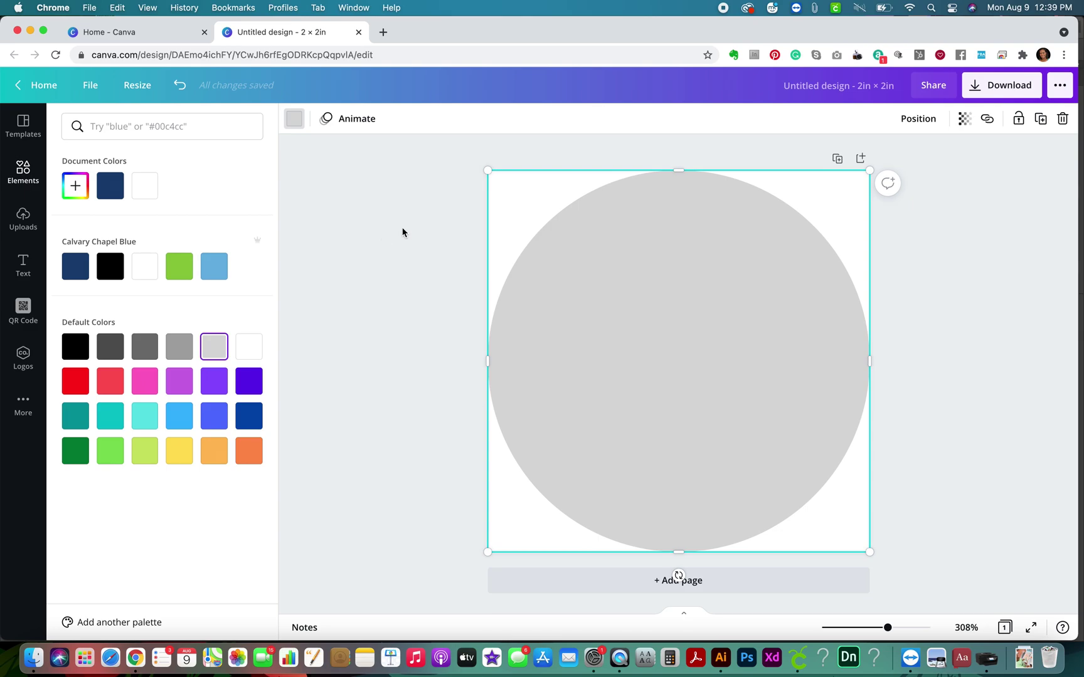
pyautogui.press('Escape')
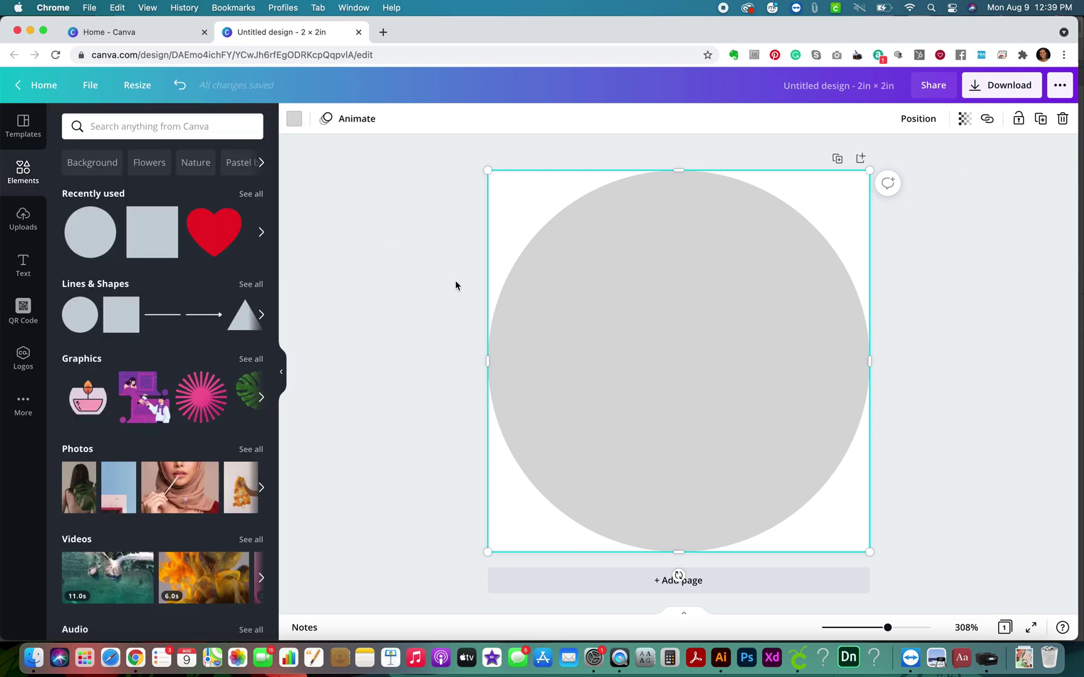
pyautogui.click(456, 285)
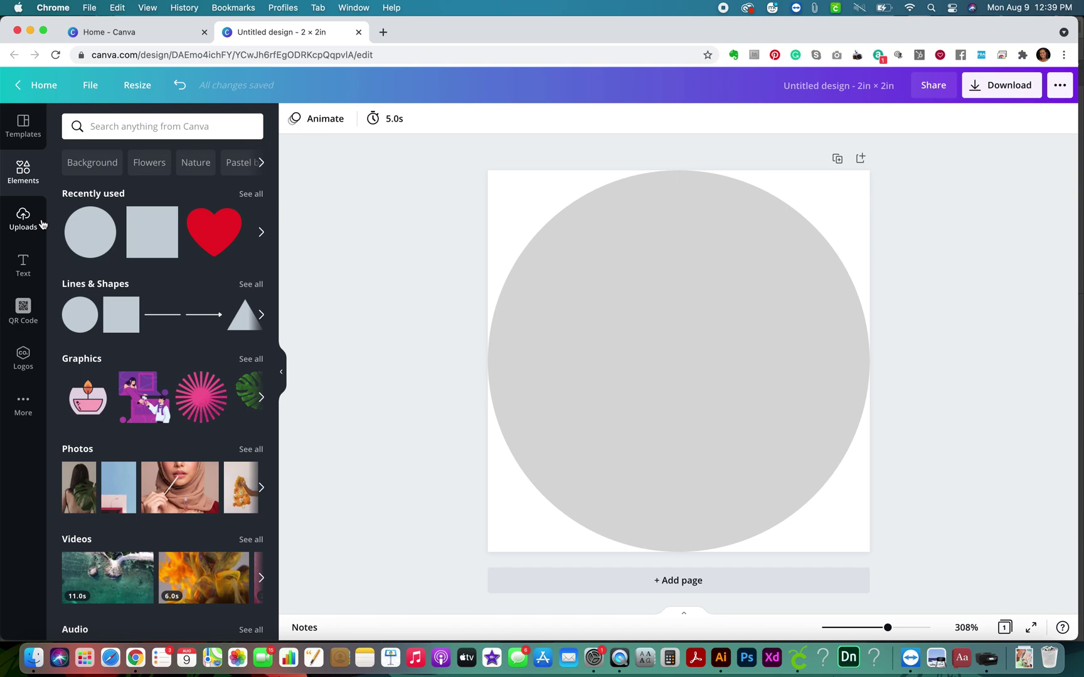
# Step: Add the uploaded one-line black Tyars Essentials logo and place it in the upper part of the circle
pyautogui.click(23, 218)
pyautogui.scroll(-10, 188, 463)
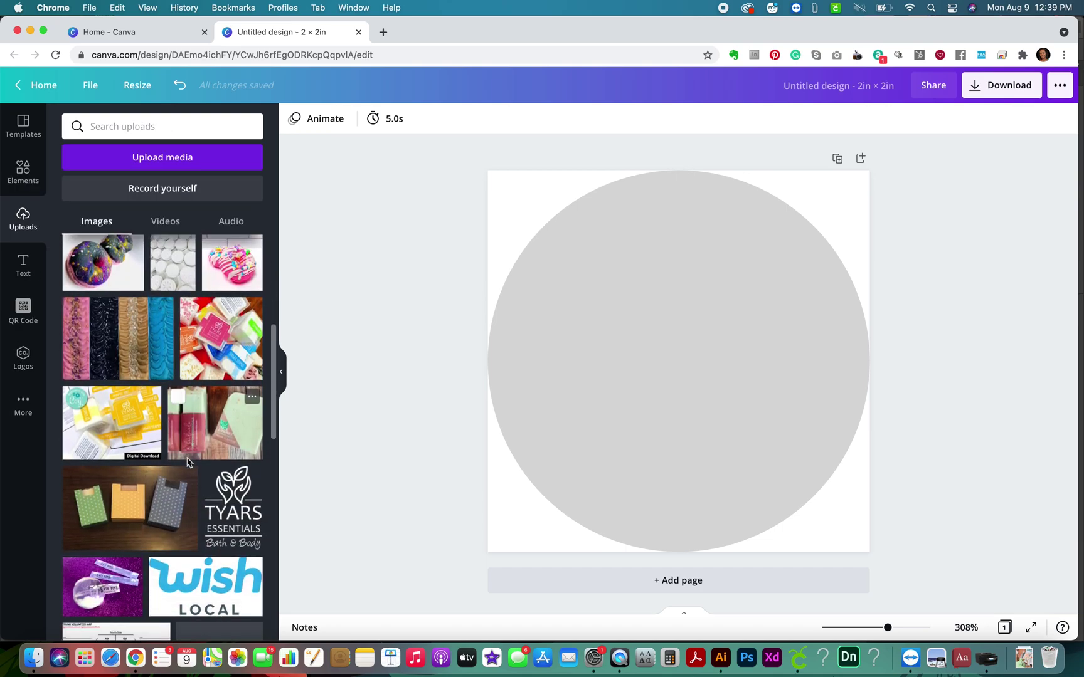
pyautogui.scroll(-6, 187, 463)
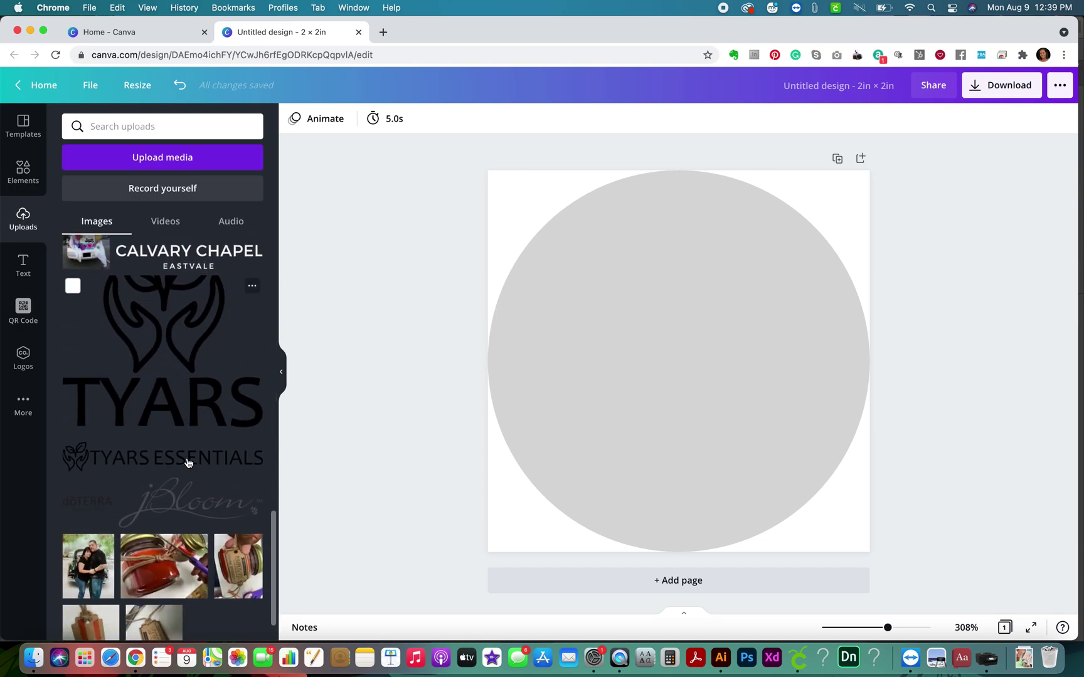
pyautogui.click(179, 410)
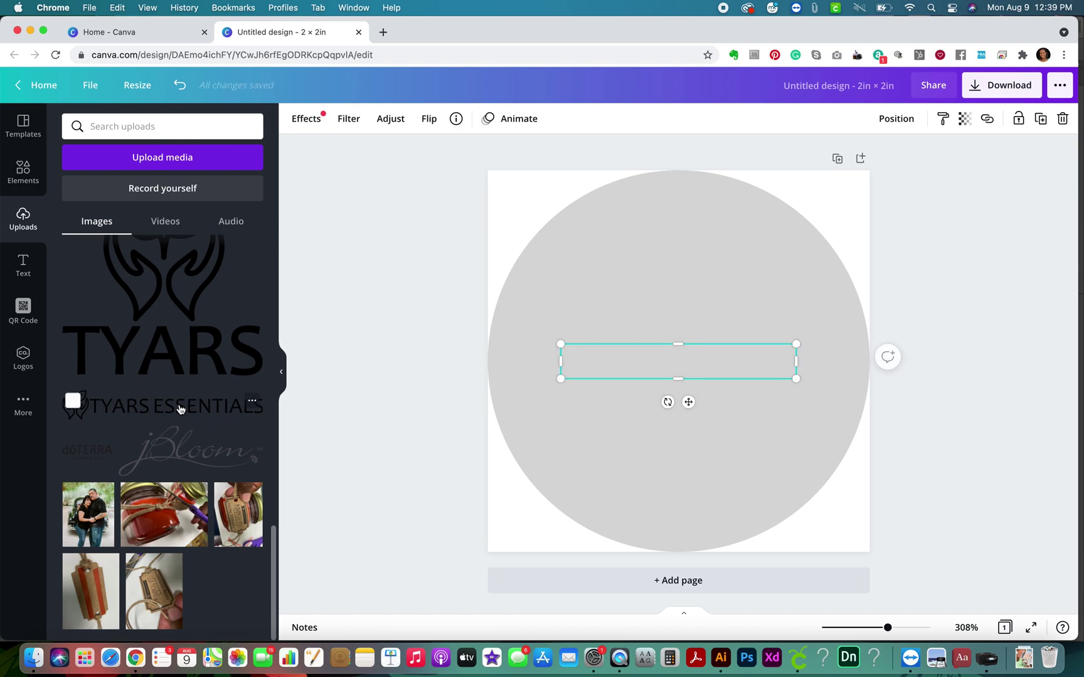
pyautogui.moveTo(703, 366); pyautogui.dragTo(703, 233)
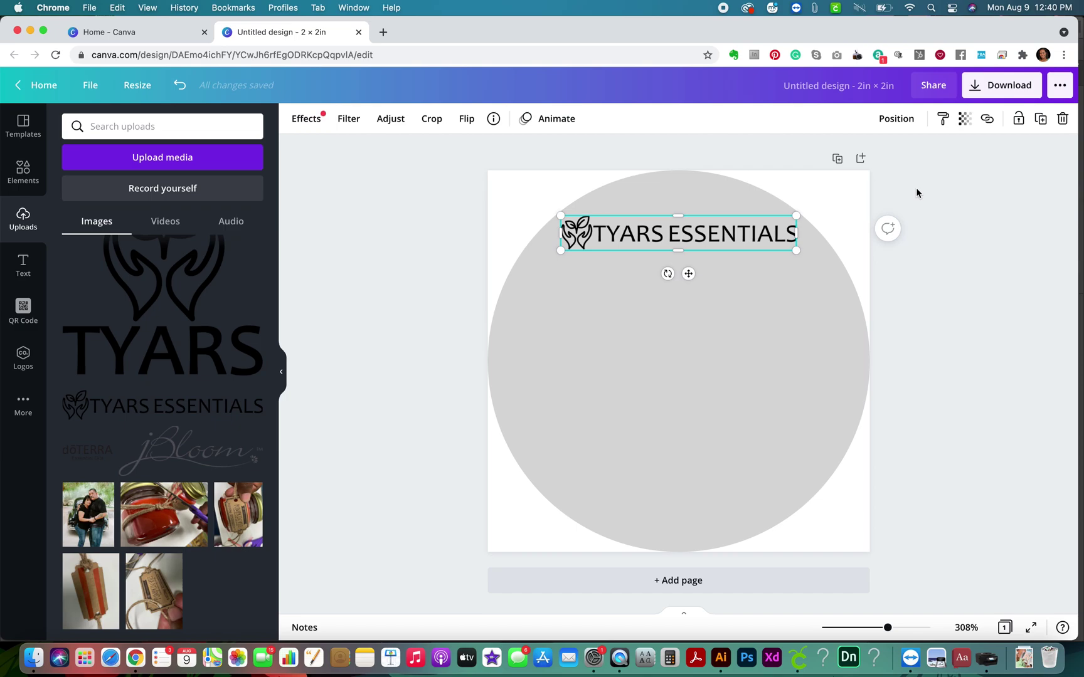
# Step: Shrink the Tyars Essentials logo slightly and center it horizontally on the circle
pyautogui.moveTo(792, 251); pyautogui.dragTo(782, 249)
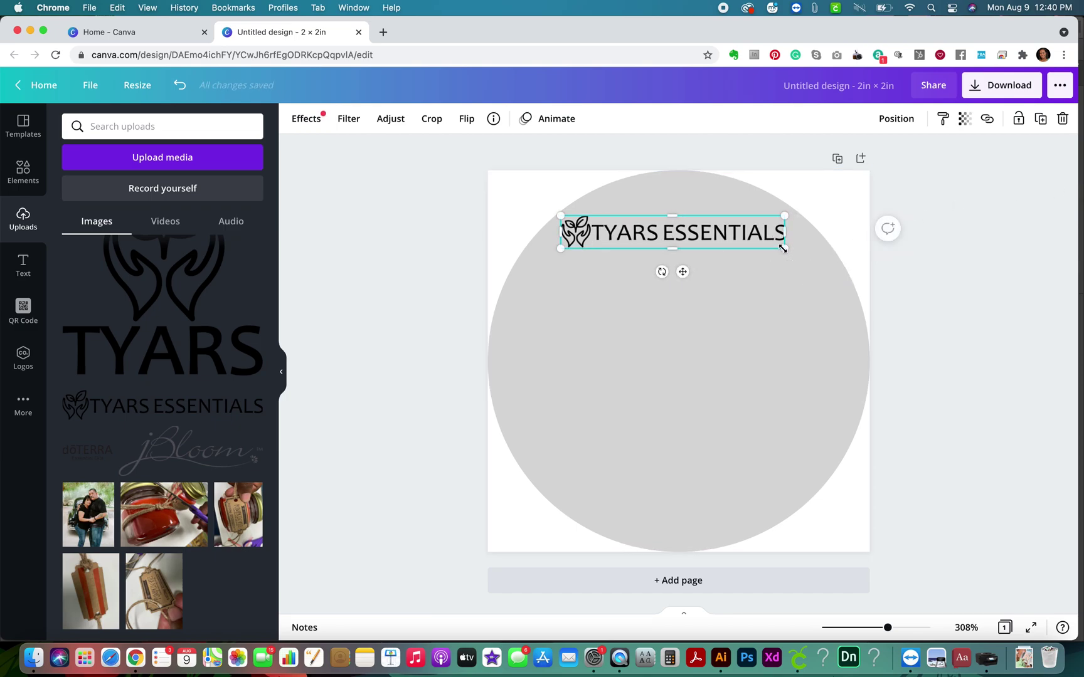
pyautogui.click(907, 279)
pyautogui.moveTo(688, 234); pyautogui.dragTo(692, 237)
pyautogui.click(941, 288)
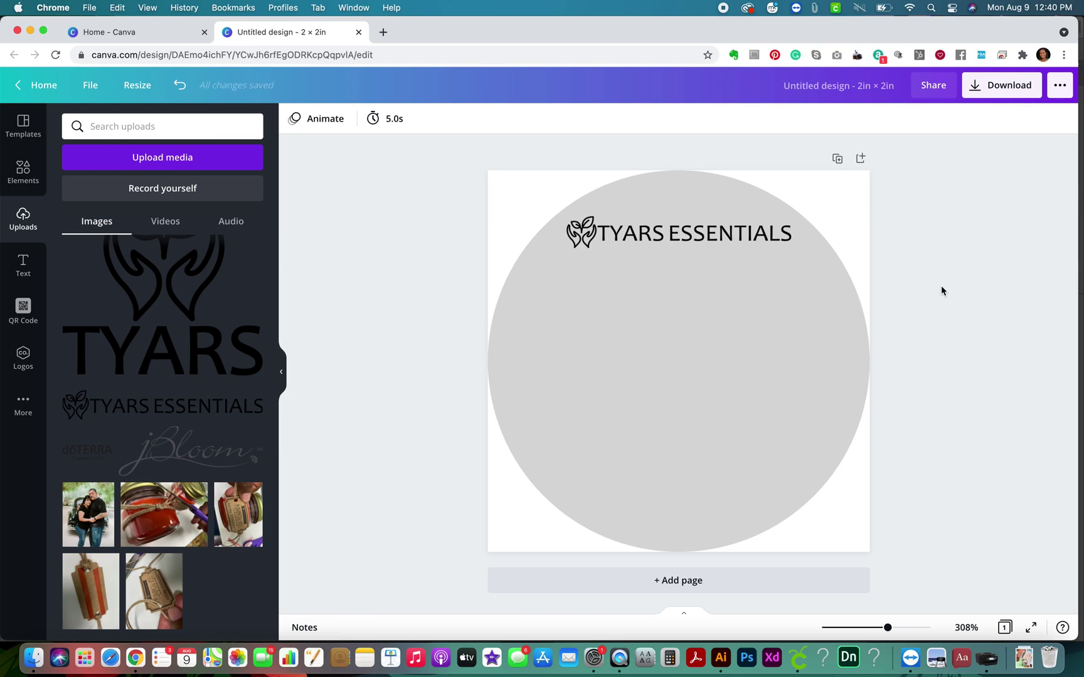
# Step: Add a body text box reading "Handcrafted in Norca, CA"
pyautogui.click(19, 268)
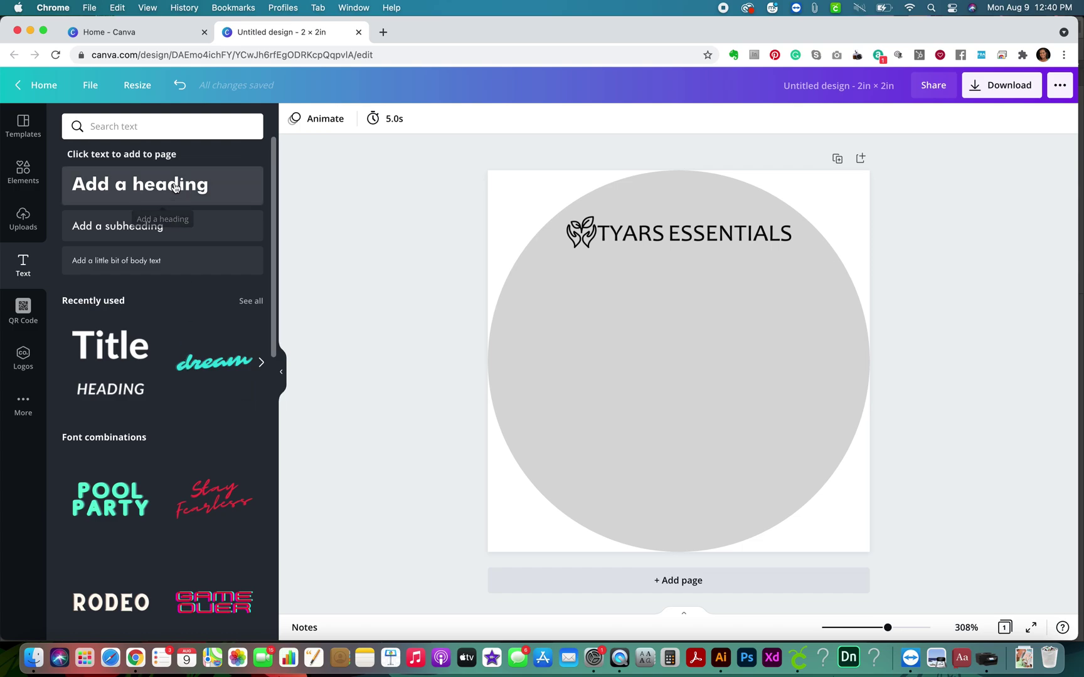
pyautogui.click(128, 264)
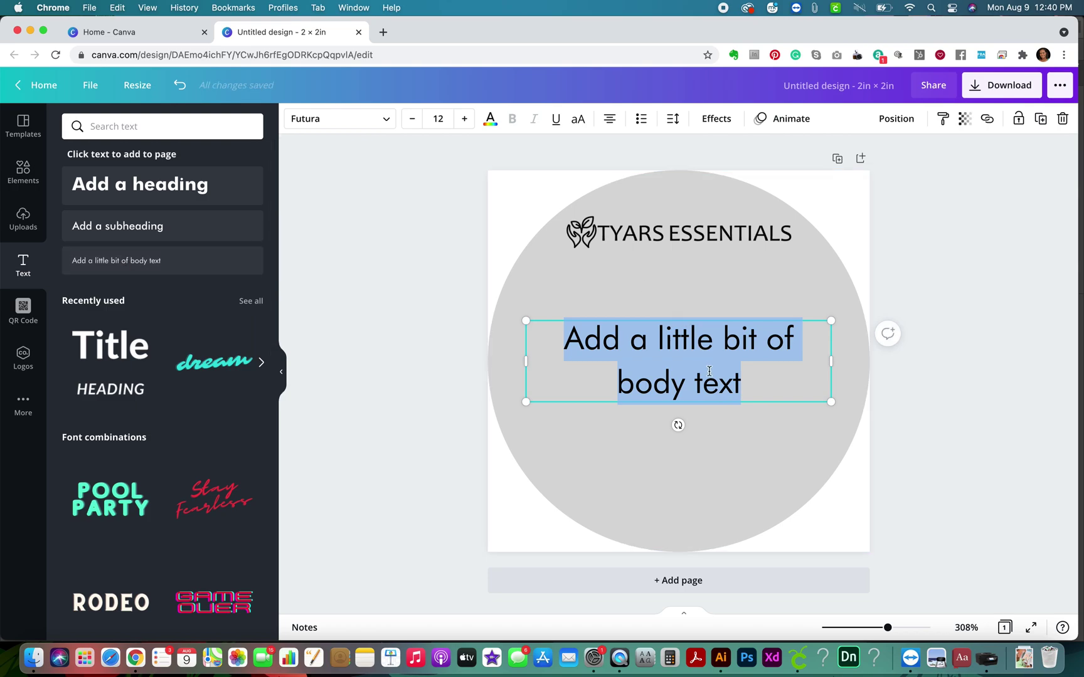
pyautogui.write('Hnad')
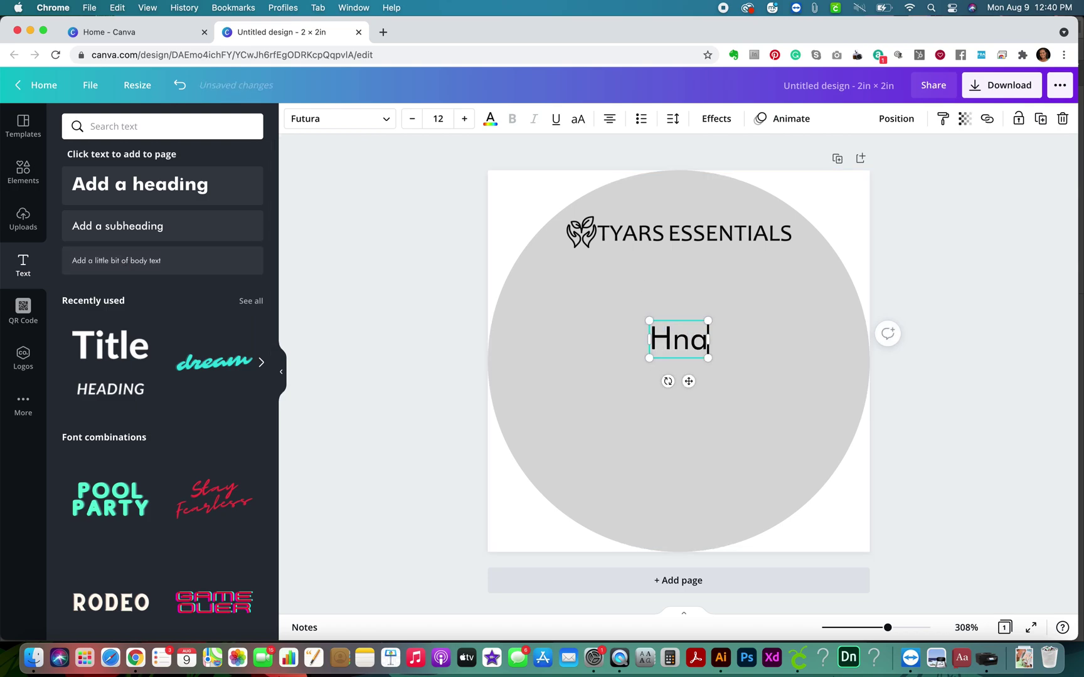
pyautogui.press('BackSpace')
pyautogui.press('BackSpace')
pyautogui.press('BackSpace')
pyautogui.write('andc ra')
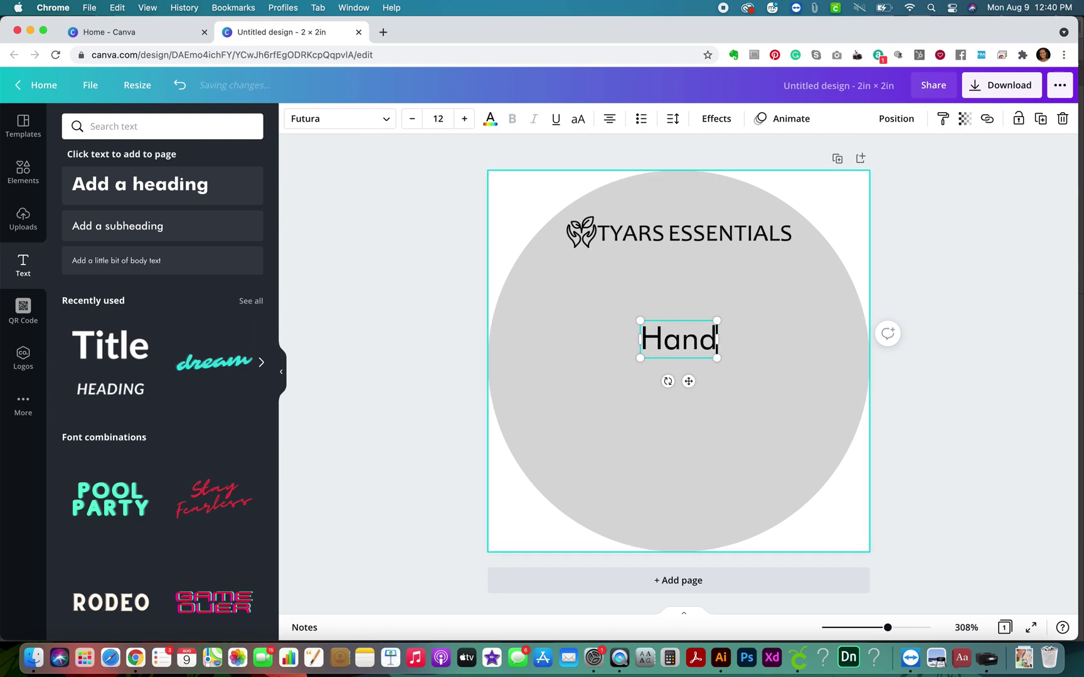
pyautogui.press('BackSpace')
pyautogui.press('BackSpace')
pyautogui.press('BackSpace')
pyautogui.write('ra')
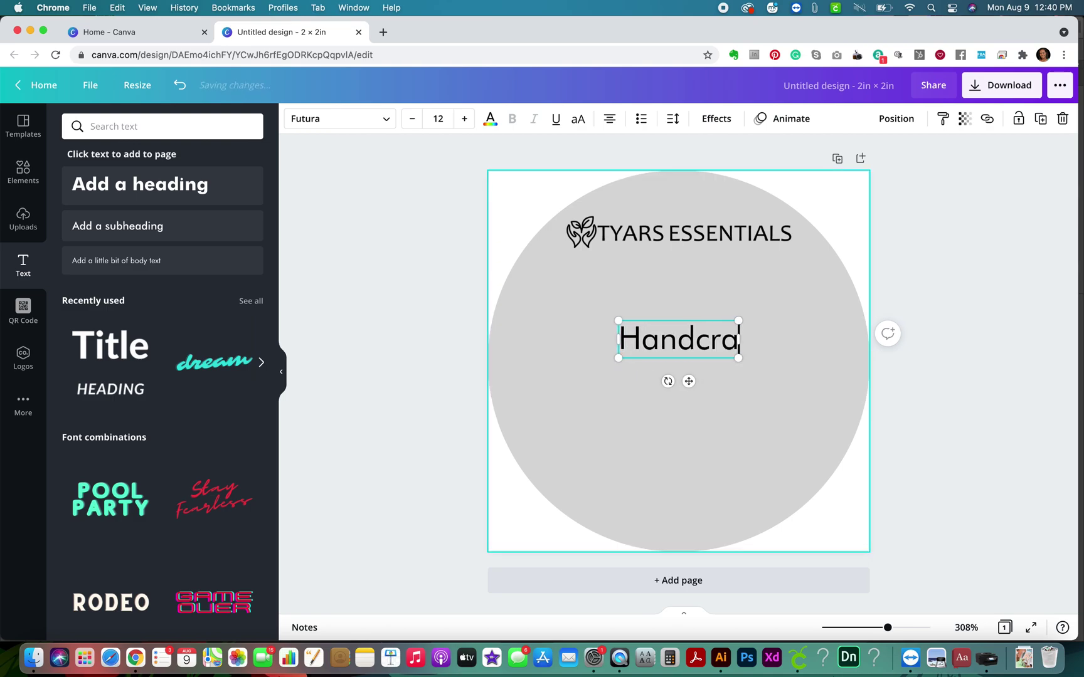
pyautogui.write('fted ')
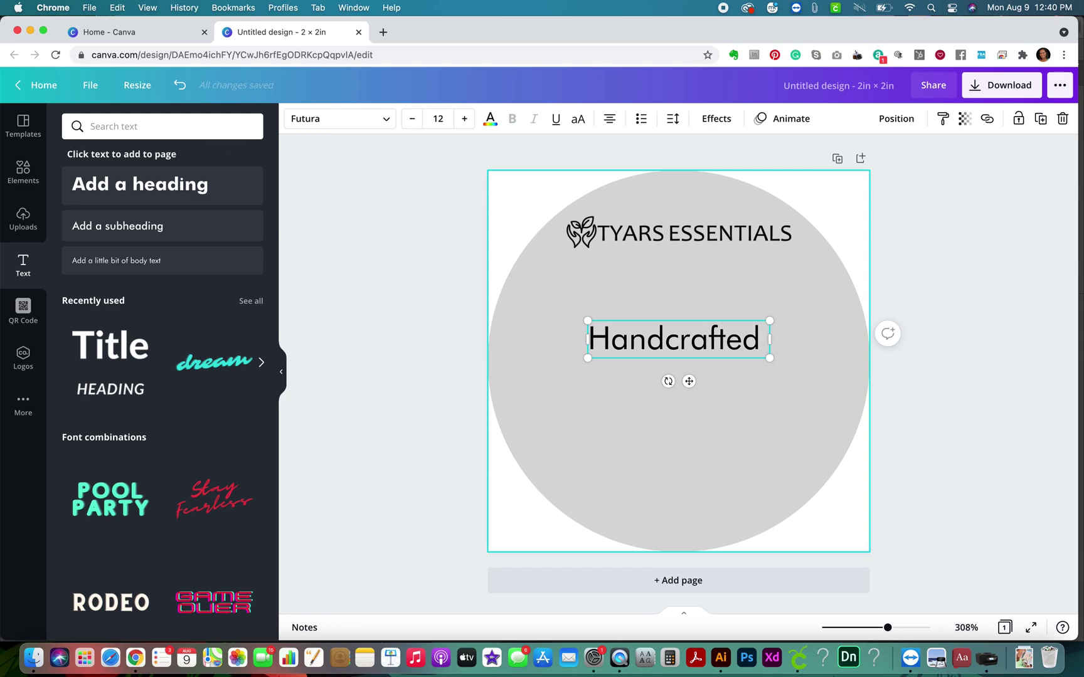
pyautogui.write('in Norca, CA')
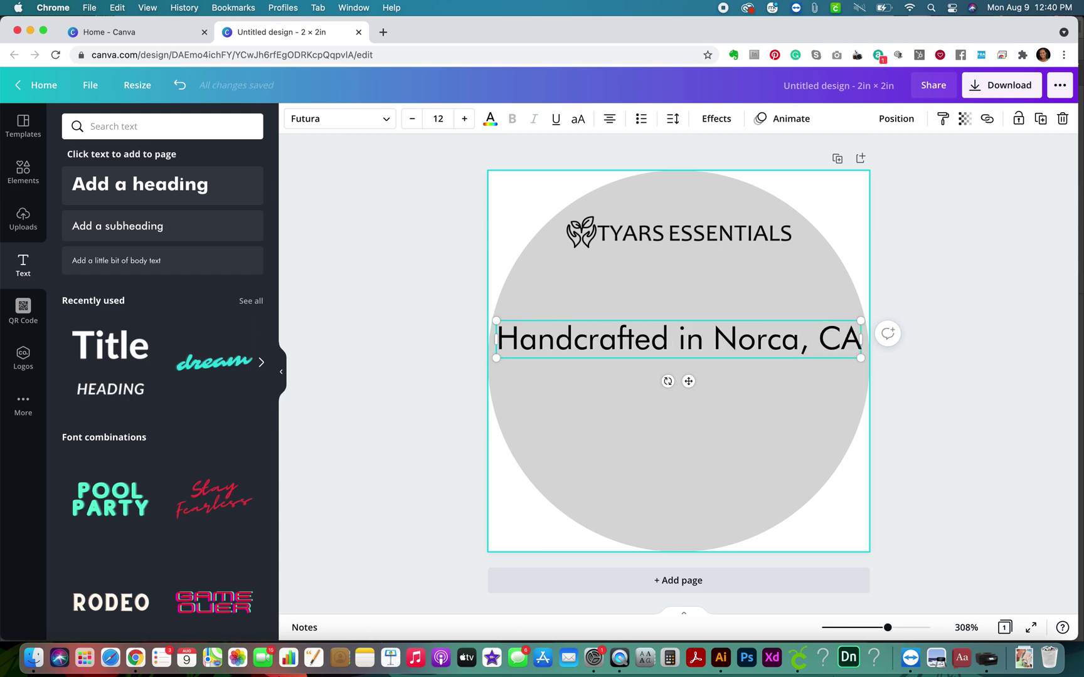
# Step: Set the "Handcrafted in Norca, CA" text to size 7 and place it centered directly beneath the logo
pyautogui.press('super+a')
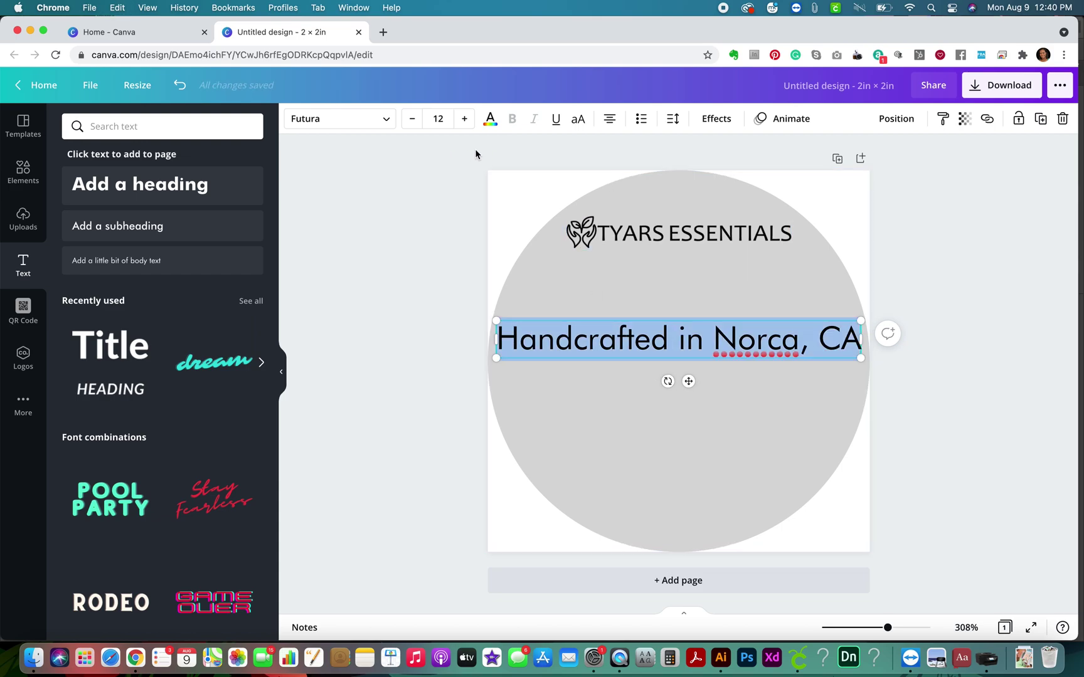
pyautogui.click(464, 118)
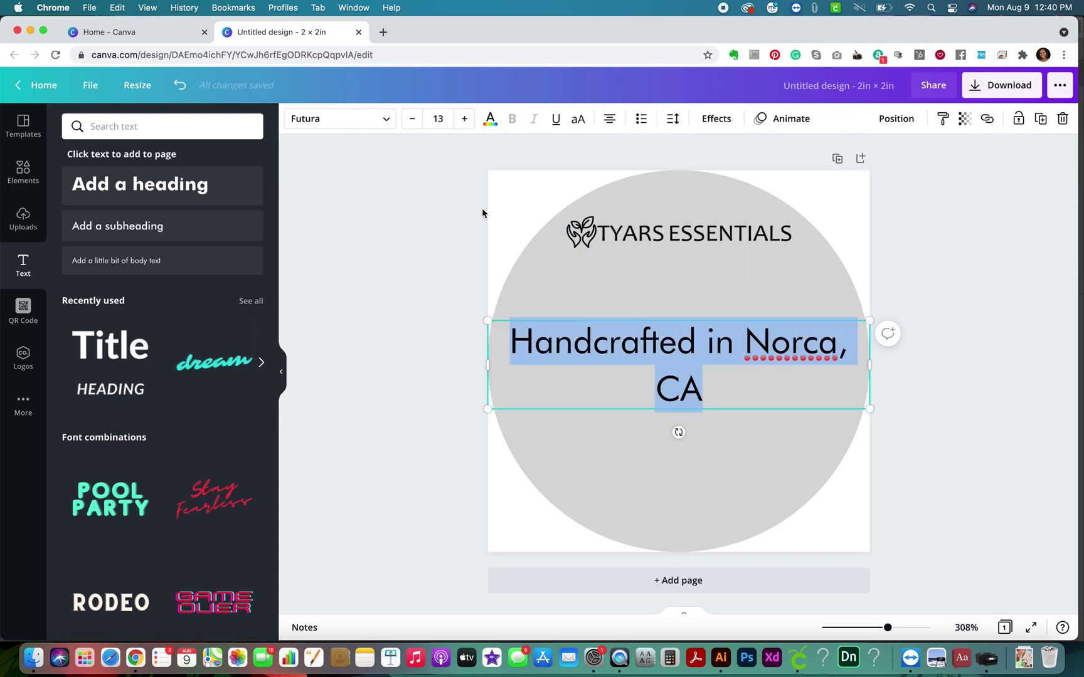
pyautogui.click(434, 121)
pyautogui.press('Return')
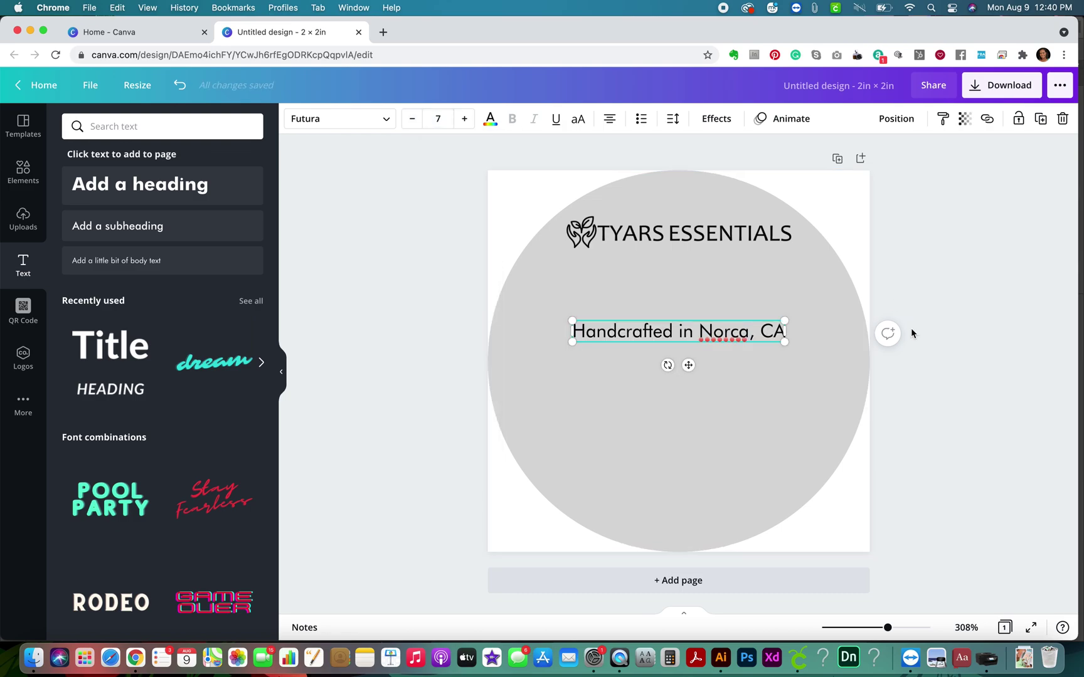
pyautogui.moveTo(727, 319); pyautogui.dragTo(720, 251)
pyautogui.click(942, 259)
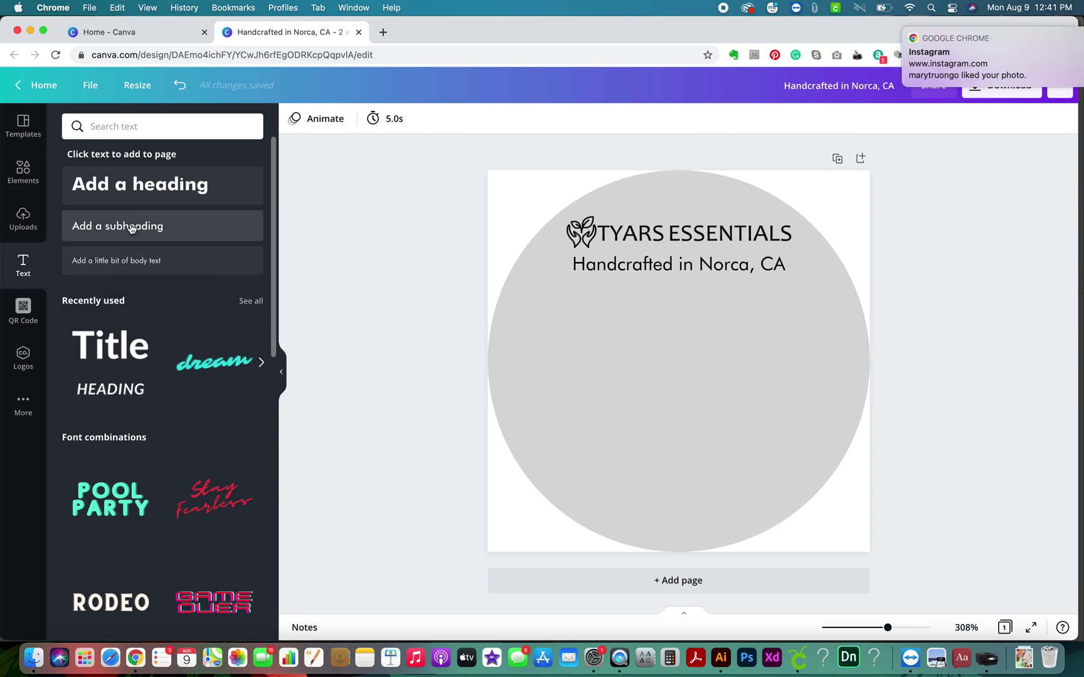
# Step: Add a heading text box to the label and set its font to Buffalo
pyautogui.click(135, 190)
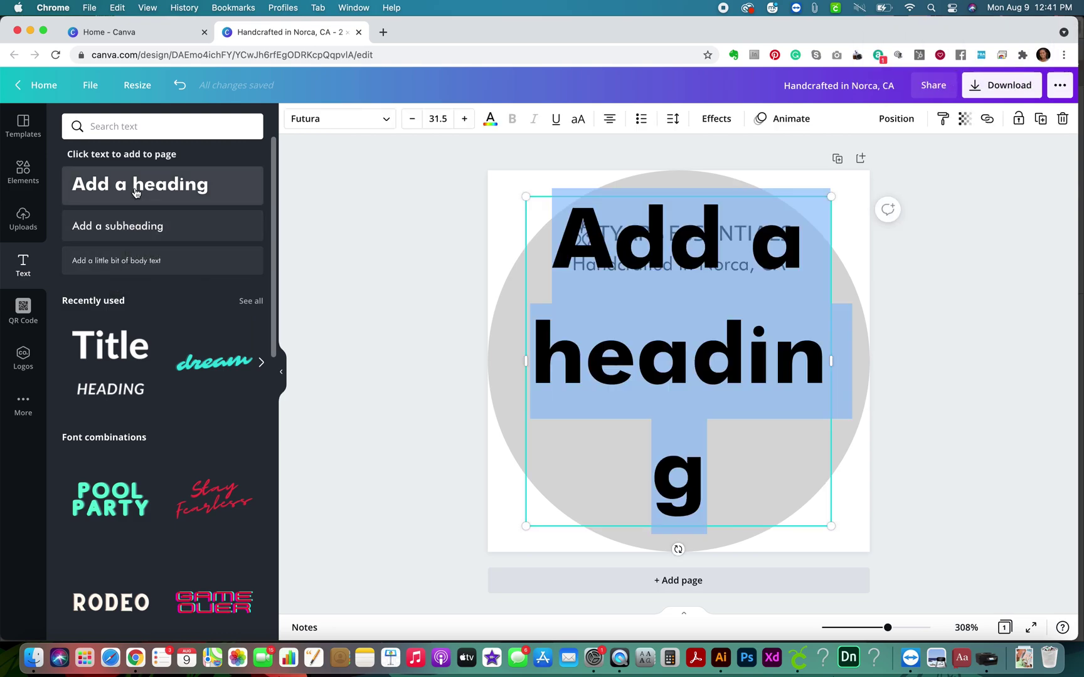
pyautogui.click(386, 120)
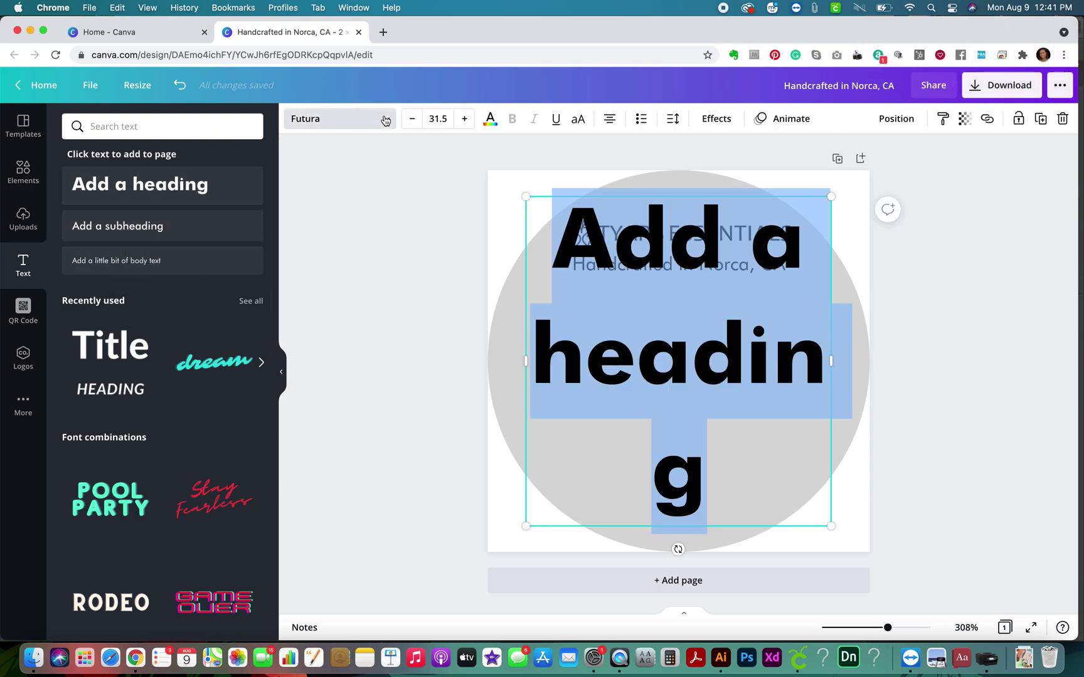
pyautogui.scroll(-15, 175, 419)
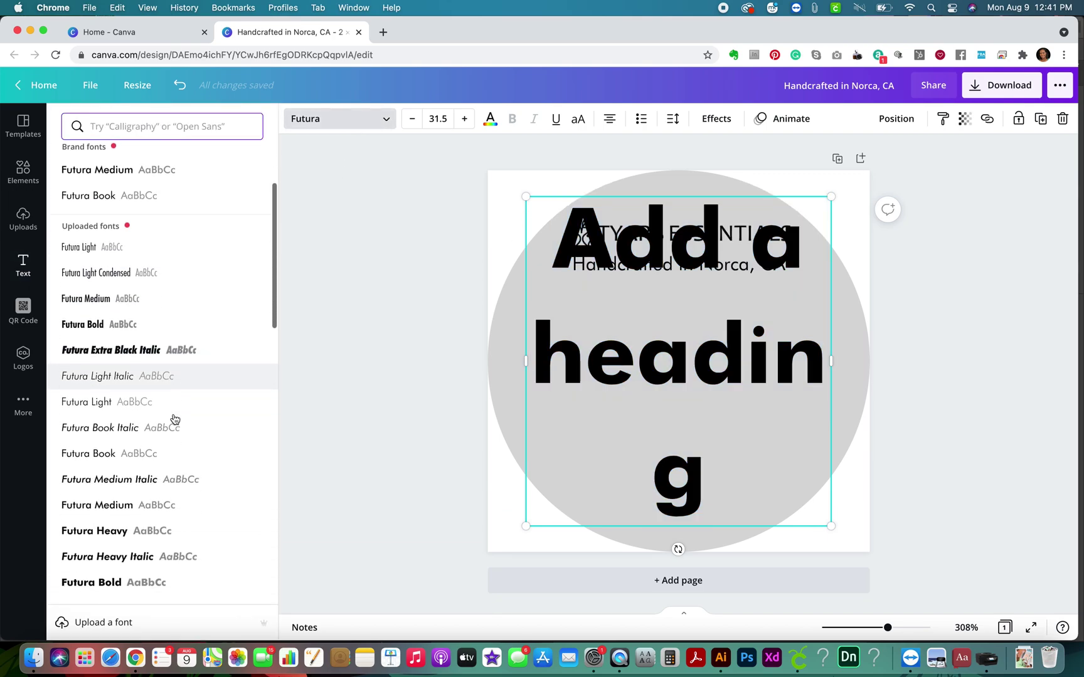
pyautogui.scroll(-3, 175, 419)
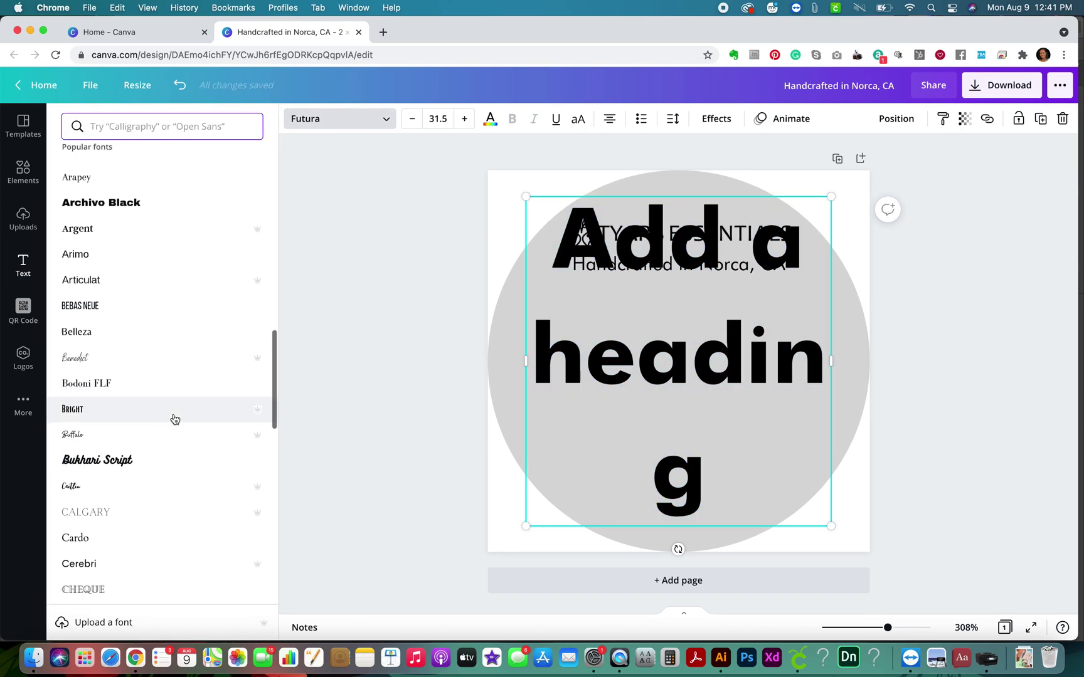
pyautogui.click(175, 419)
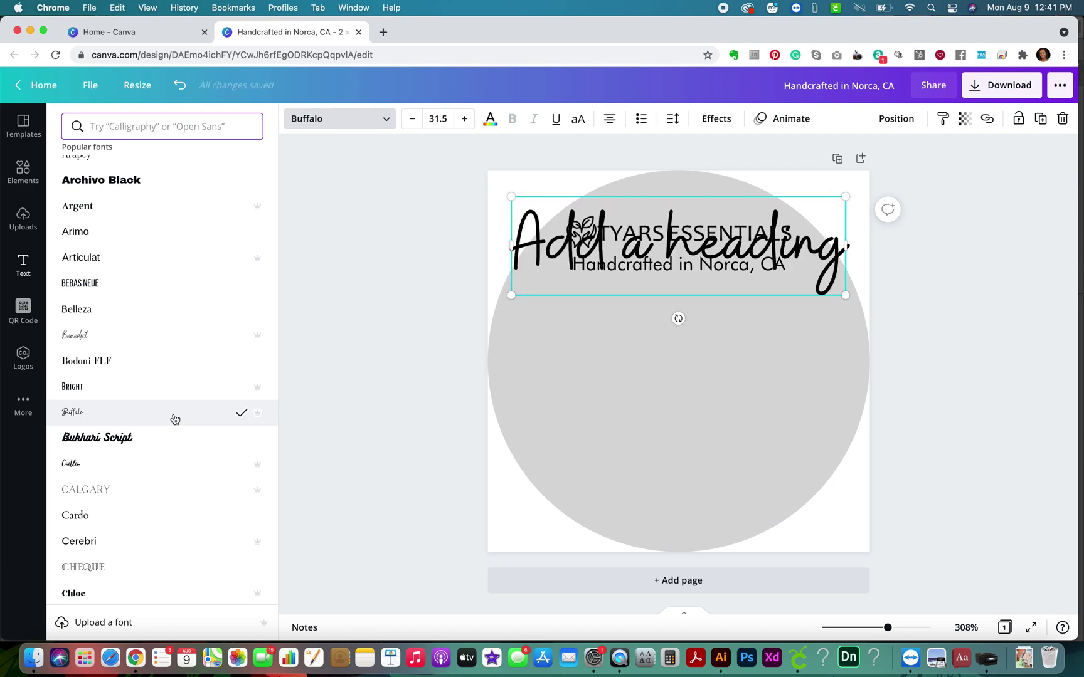
# Step: Try the Benedict font on the heading, and set it back to Buffalo
pyautogui.scroll(5, 175, 419)
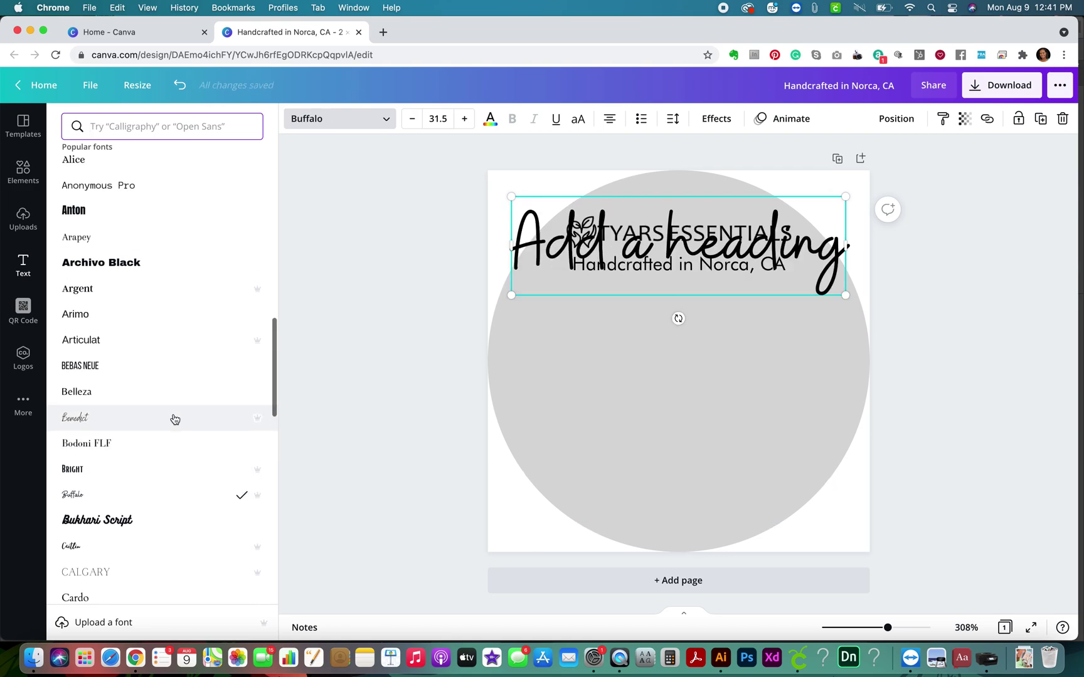
pyautogui.scroll(-3, 175, 419)
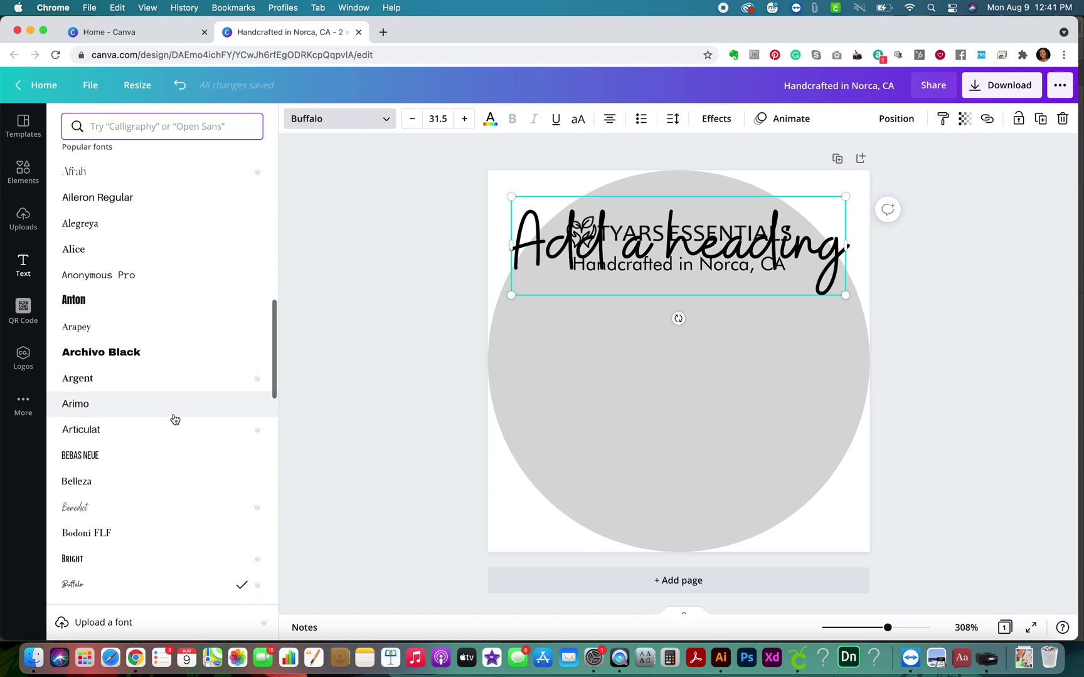
pyautogui.click(170, 426)
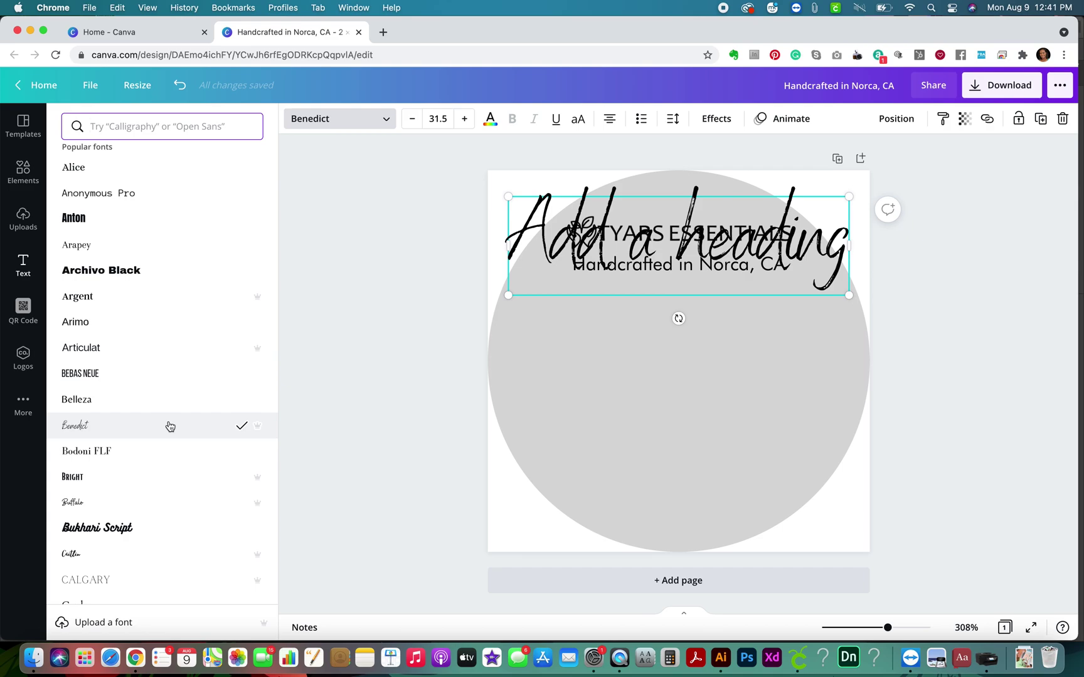
pyautogui.scroll(-1, 170, 426)
pyautogui.click(158, 461)
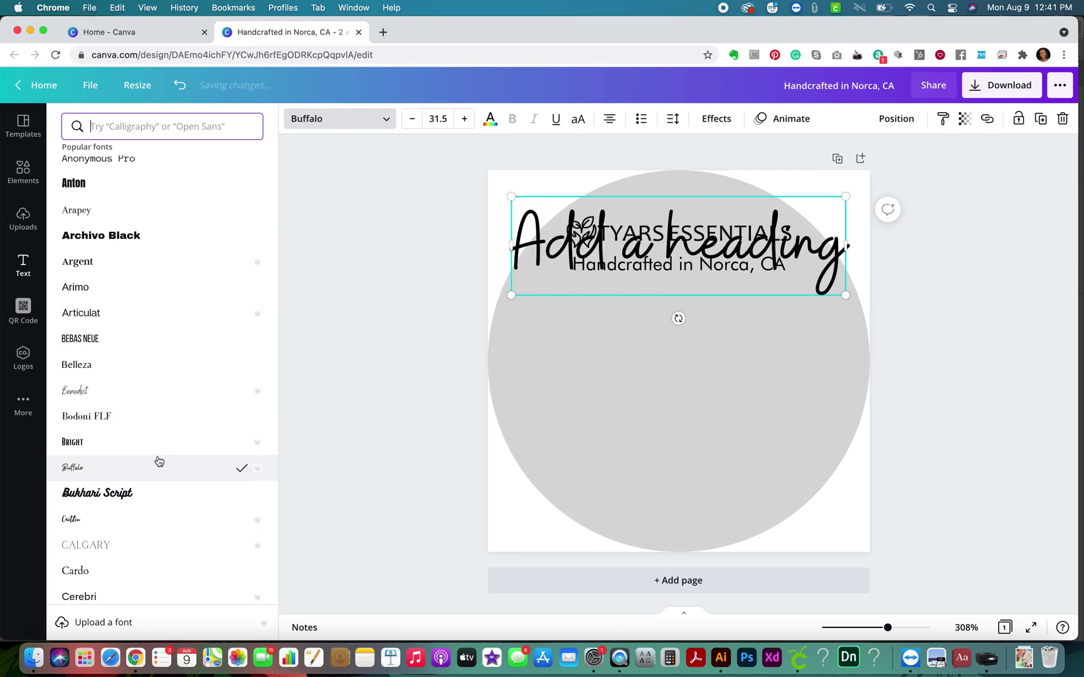
pyautogui.scroll(-2, 159, 462)
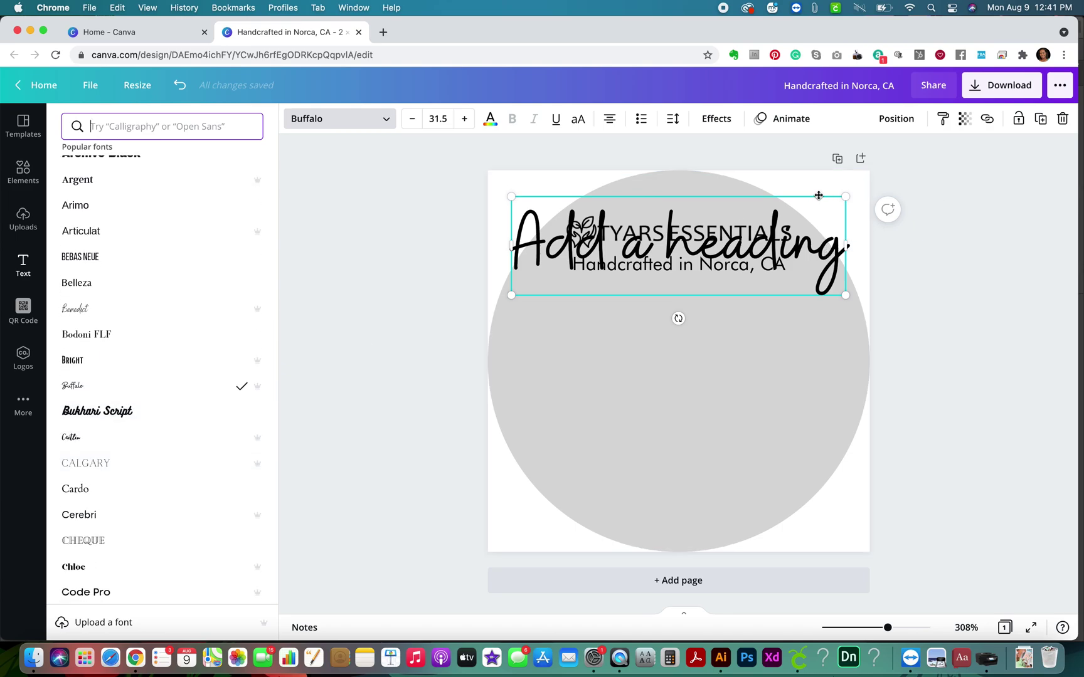
# Step: Place the heading centered beneath the "Handcrafted in Norca, CA" line and change its text to "Relaxing"
pyautogui.moveTo(818, 196); pyautogui.dragTo(818, 285)
pyautogui.click(767, 308)
pyautogui.press('super+a')
pyautogui.write('Relax')
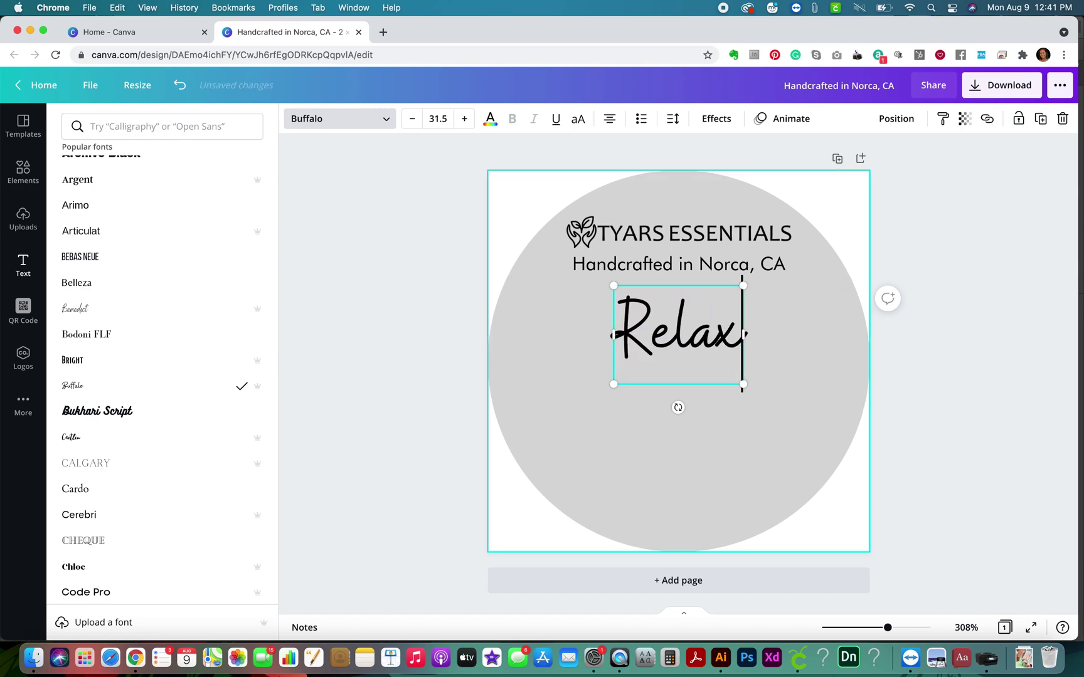
pyautogui.write('ing')
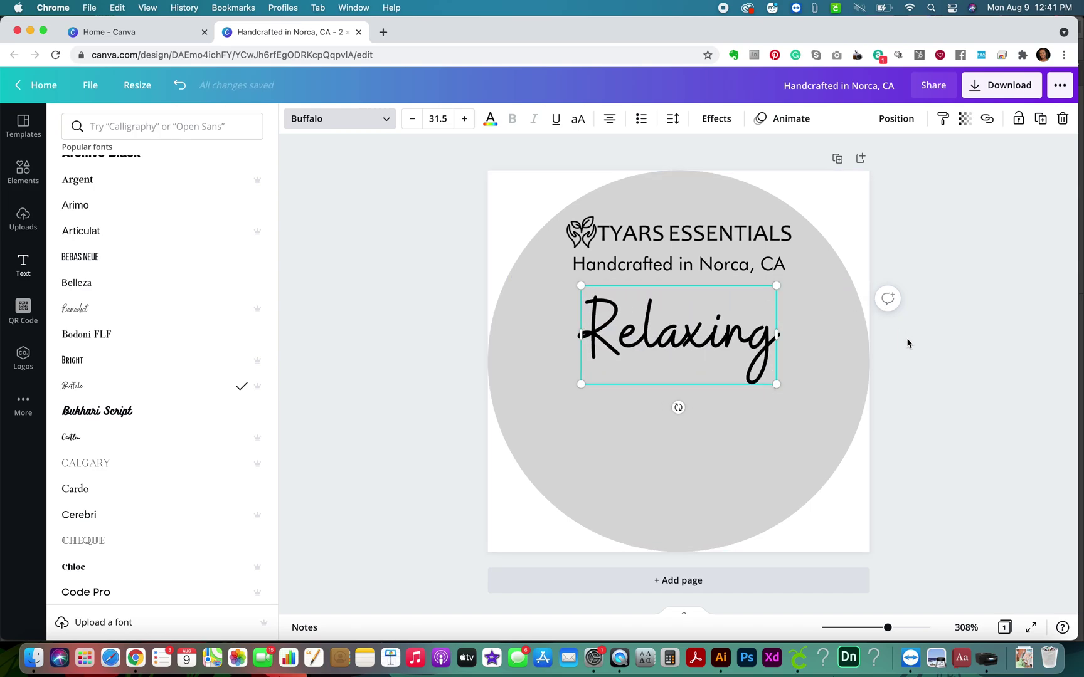
pyautogui.click(910, 344)
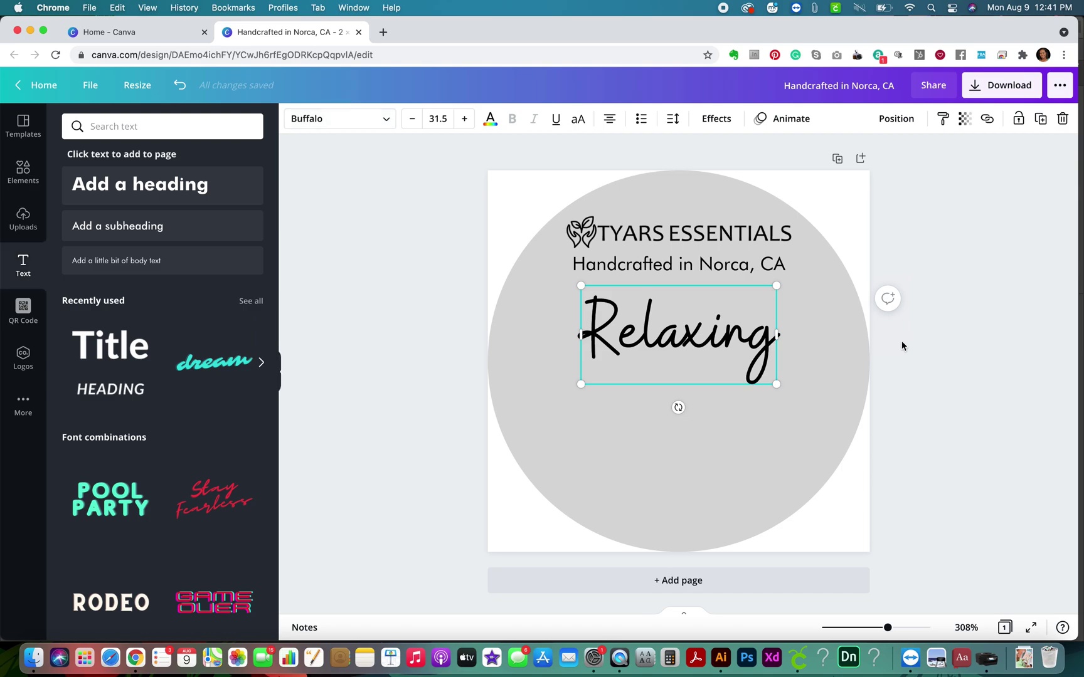
pyautogui.click(926, 262)
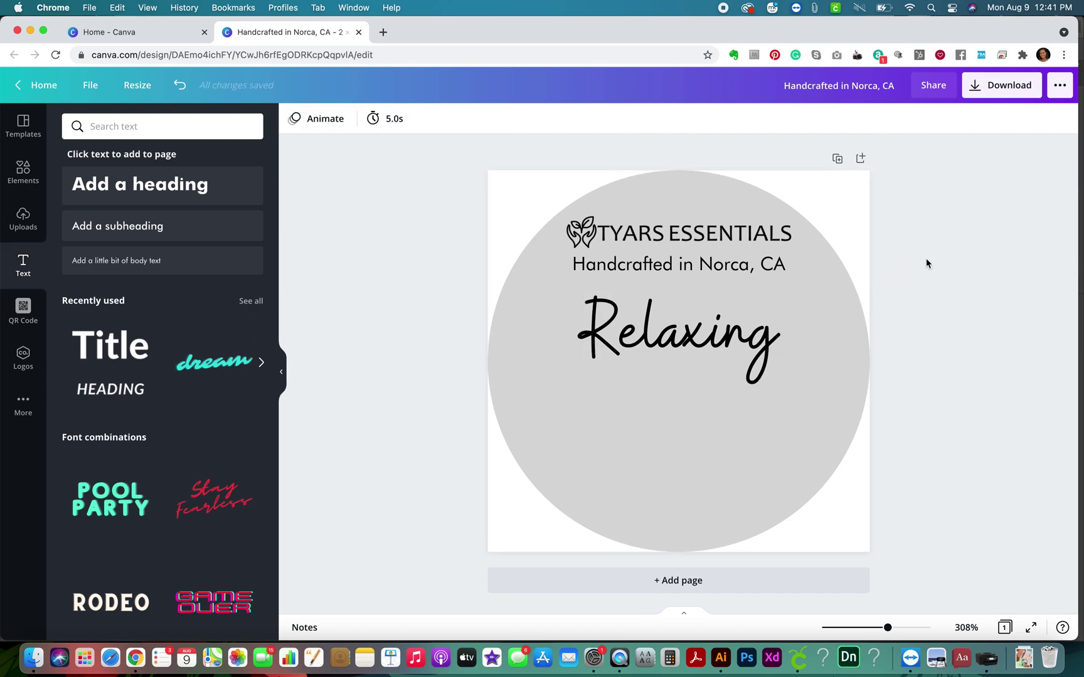
# Step: Add a subheading text box reading "LAVENDER SPA"
pyautogui.click(139, 228)
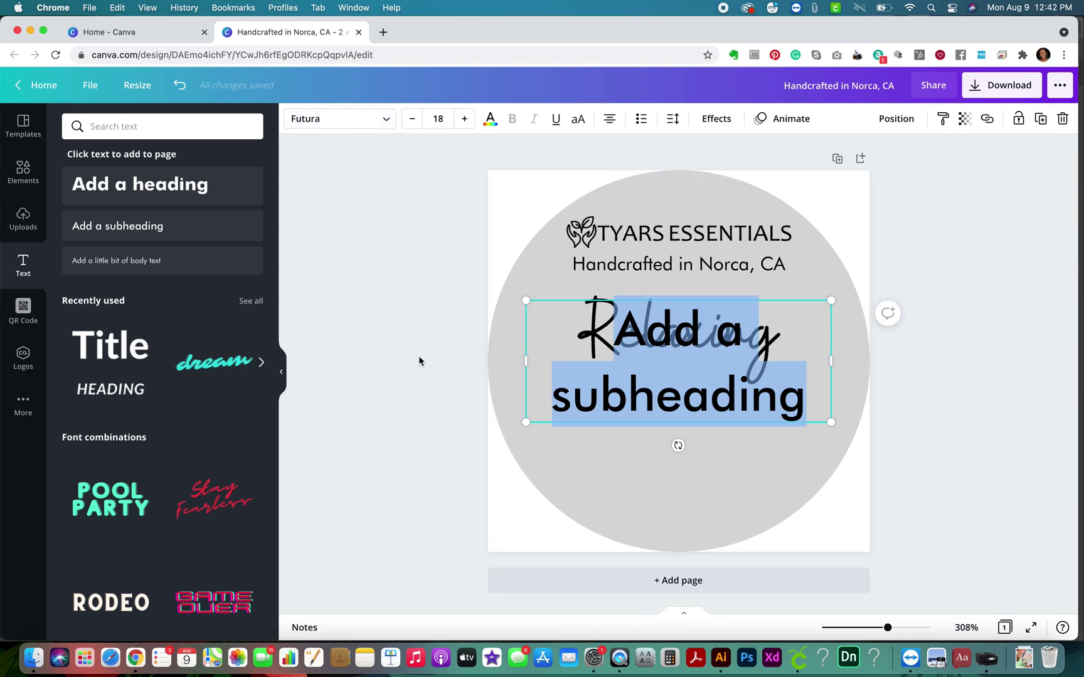
pyautogui.press('BackSpace')
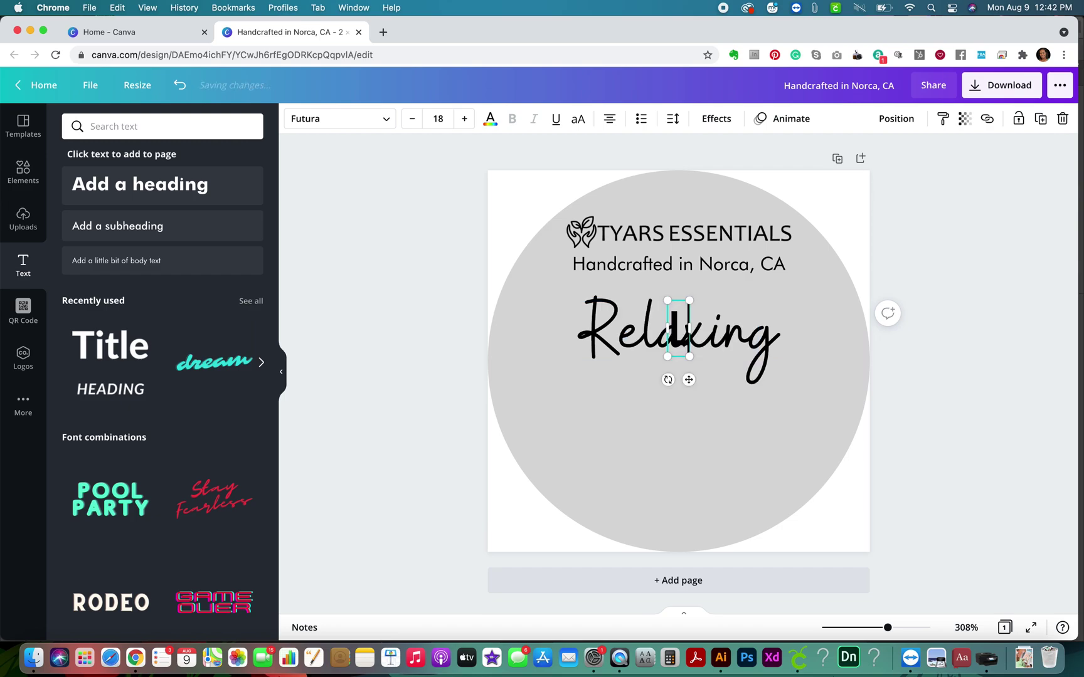
pyautogui.write('LAVENDER S')
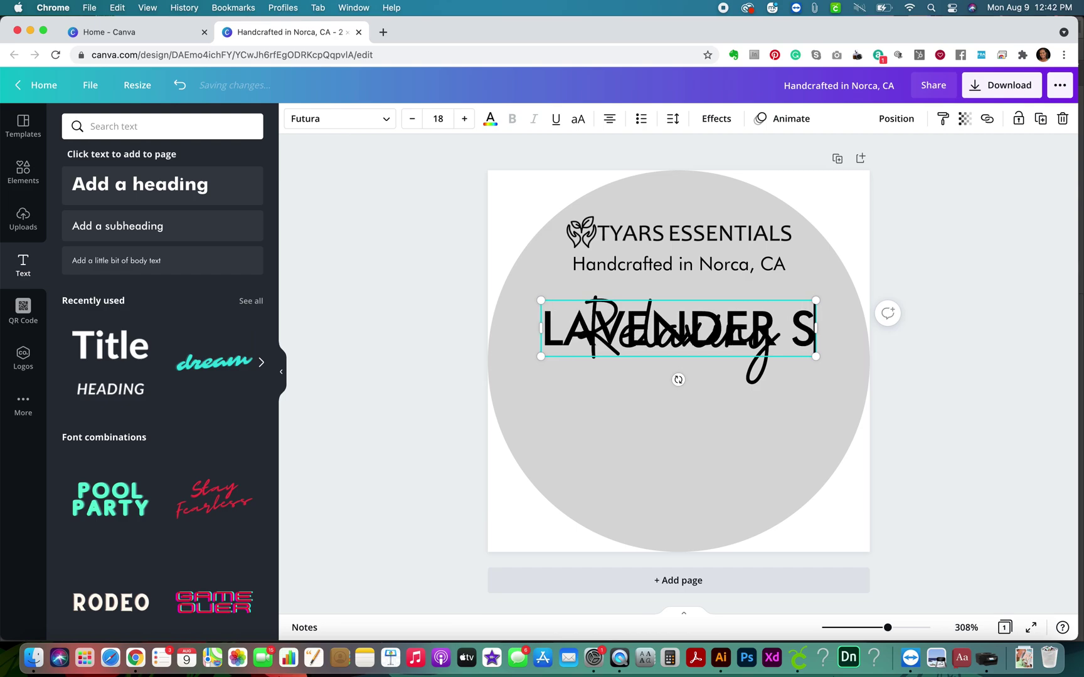
pyautogui.write('PA')
pyautogui.click(883, 346)
pyautogui.click(828, 318)
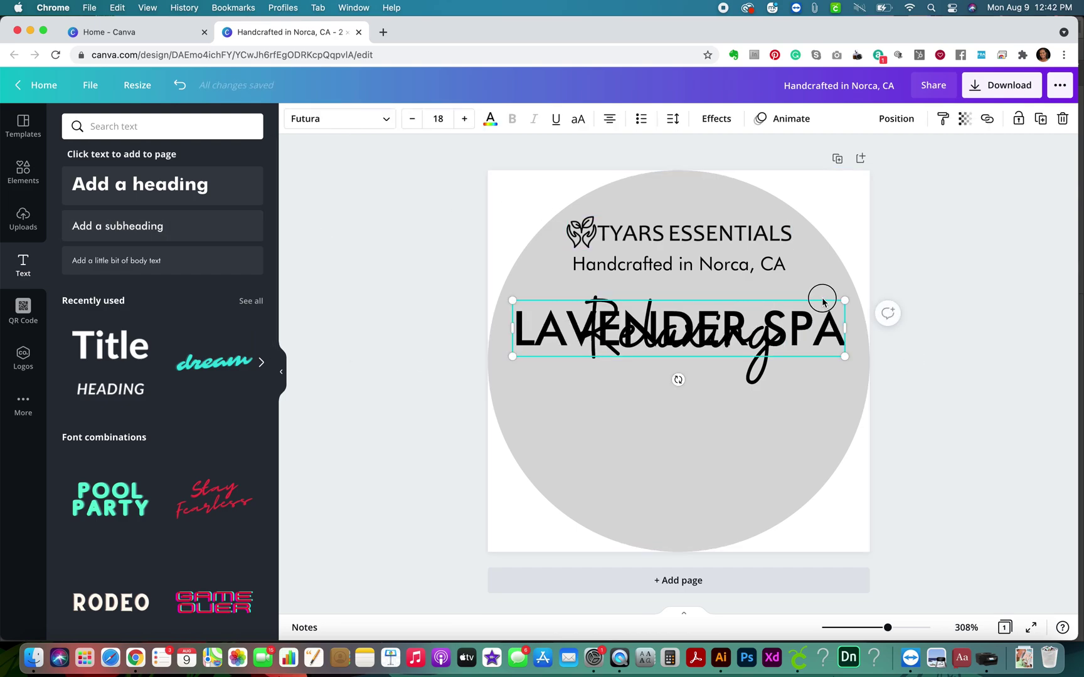
pyautogui.click(934, 385)
pyautogui.click(823, 334)
pyautogui.click(965, 415)
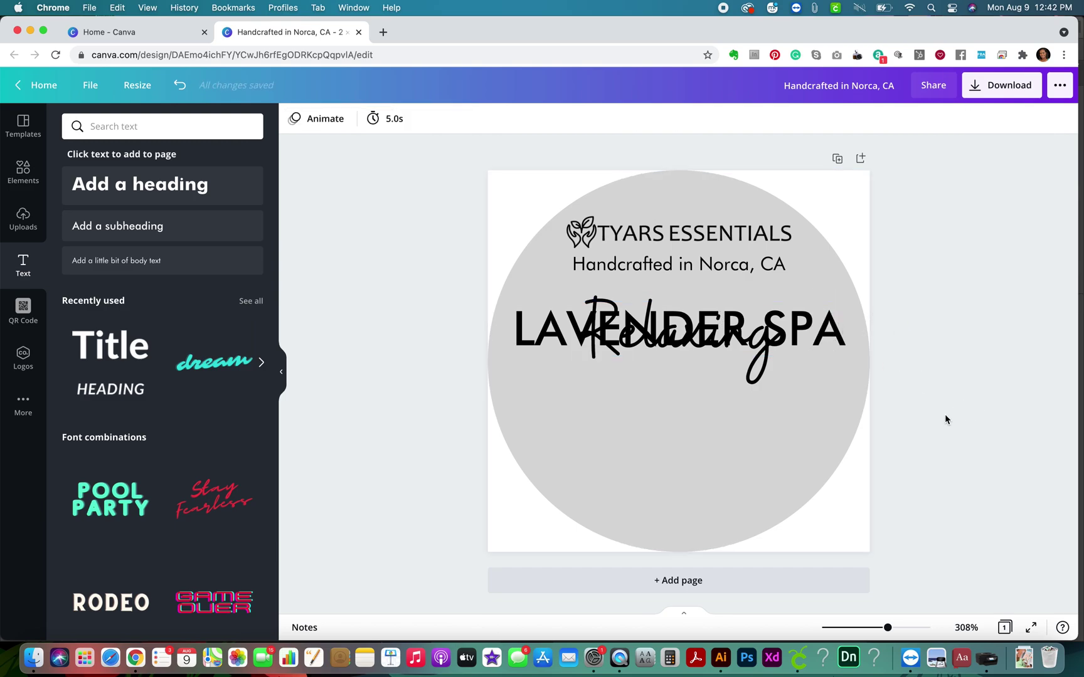
# Step: Move the "LAVENDER SPA" text down beneath "Relaxing" and reduce its font size to 16
pyautogui.click(555, 352)
pyautogui.moveTo(555, 352); pyautogui.dragTo(555, 392)
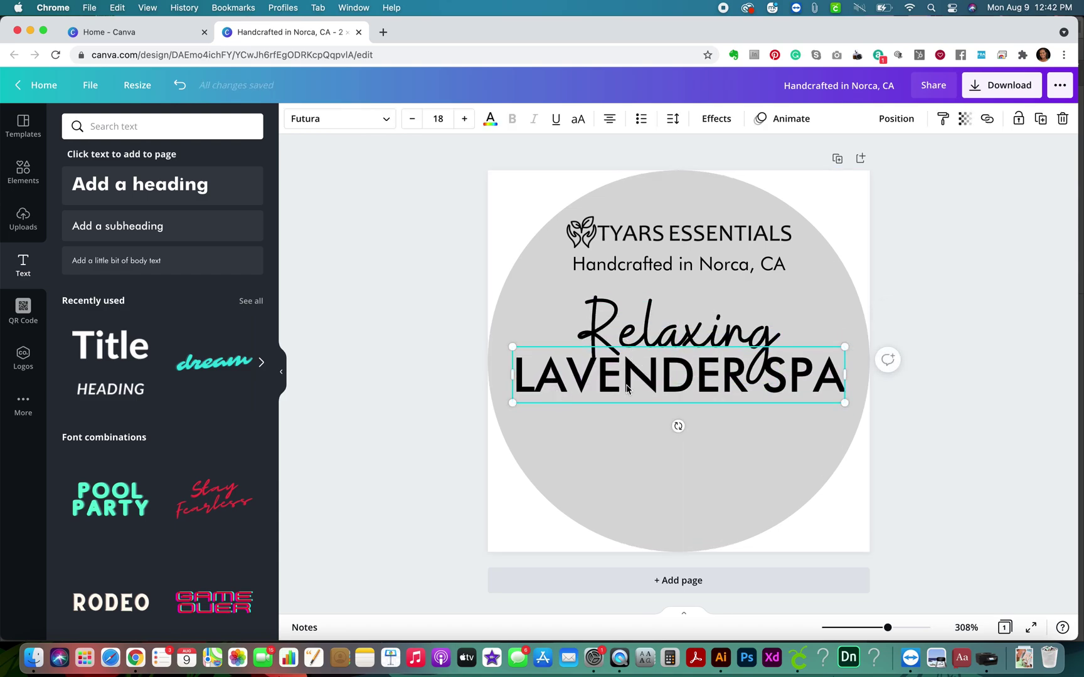
pyautogui.doubleClick(574, 392)
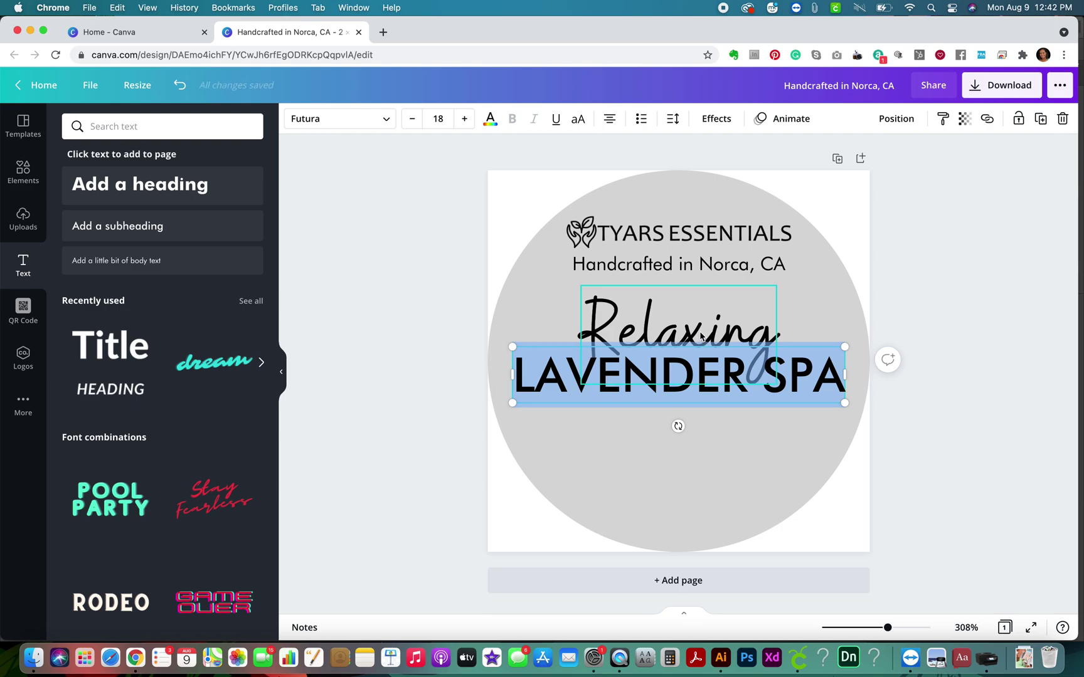
pyautogui.click(412, 119)
pyautogui.click(412, 119)
pyautogui.click(966, 373)
# Step: Reduce the font size of the "Relaxing" heading to 27.5
pyautogui.click(735, 342)
pyautogui.click(412, 119)
pyautogui.click(413, 120)
pyautogui.click(412, 119)
pyautogui.click(412, 119)
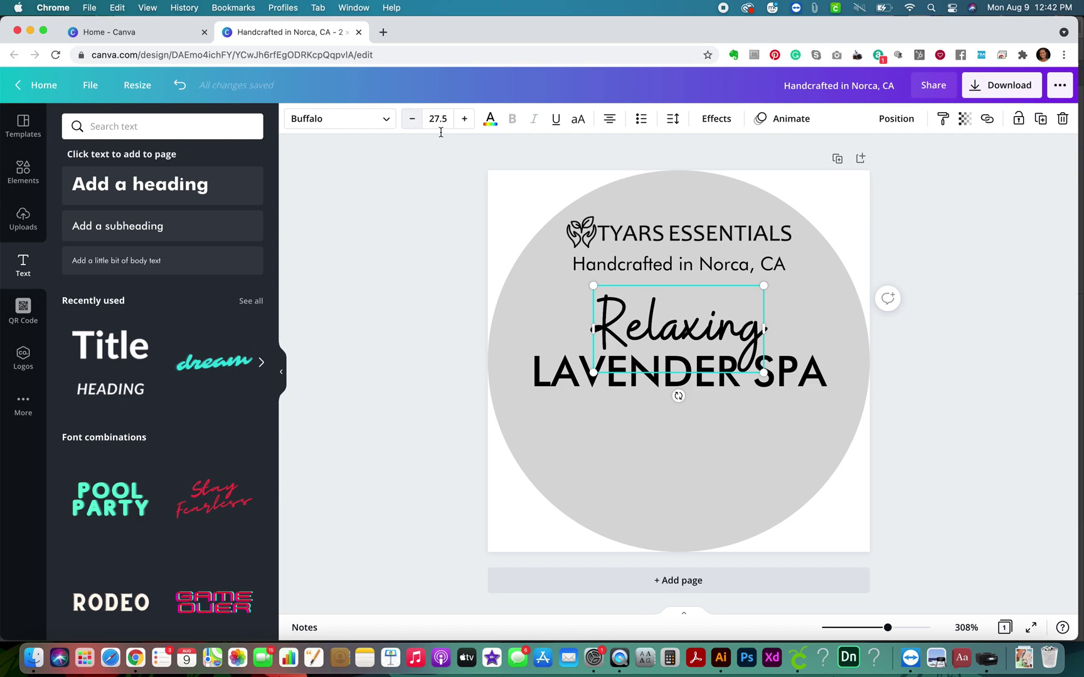
pyautogui.click(900, 388)
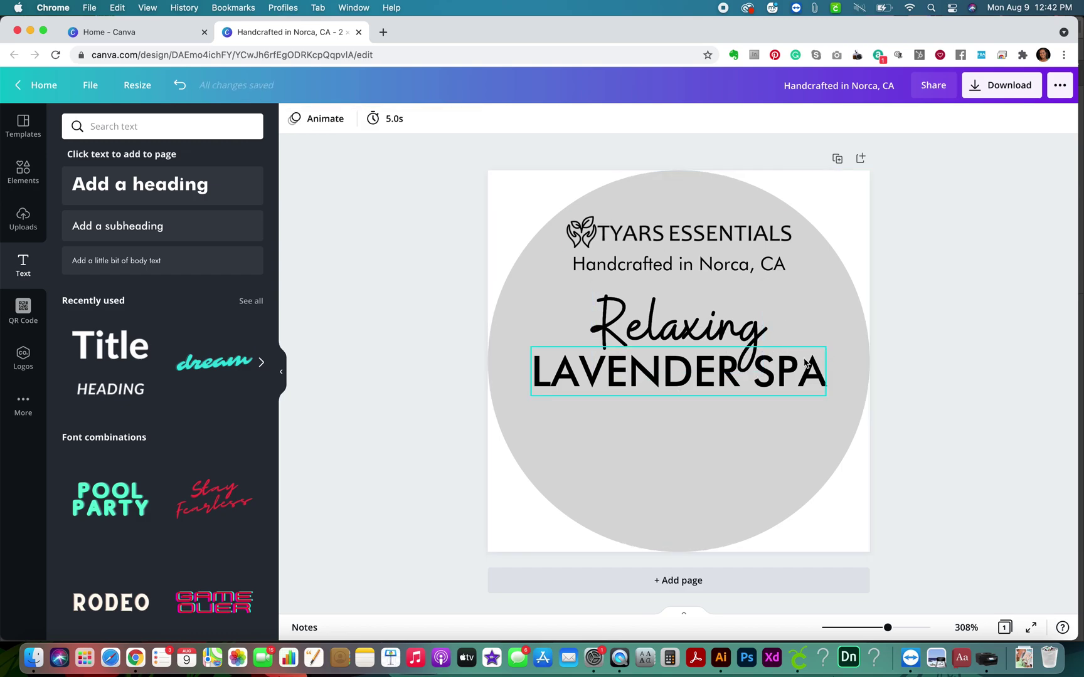
# Step: Move "Relaxing" and "LAVENDER SPA" slightly up, closer to the tagline, keeping both centered on the circle
pyautogui.moveTo(739, 314)
pyautogui.mouseDown()
pyautogui.moveTo(735, 296)
pyautogui.moveTo(735, 308)
pyautogui.mouseUp()
pyautogui.click(753, 370)
pyautogui.moveTo(754, 371); pyautogui.dragTo(754, 362)
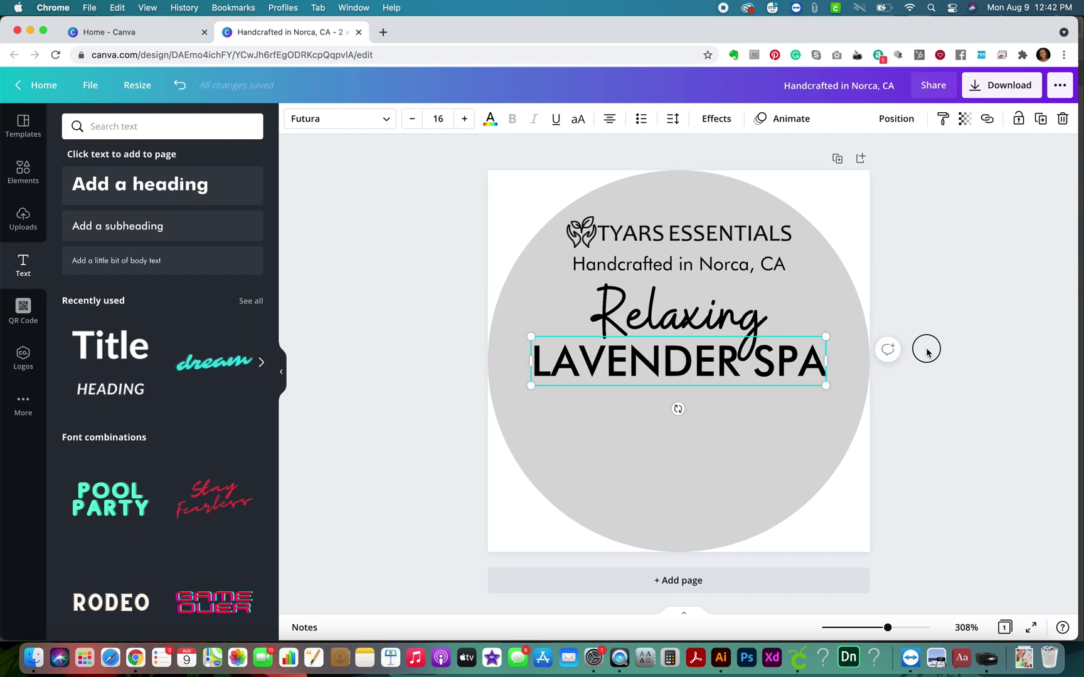
pyautogui.click(925, 354)
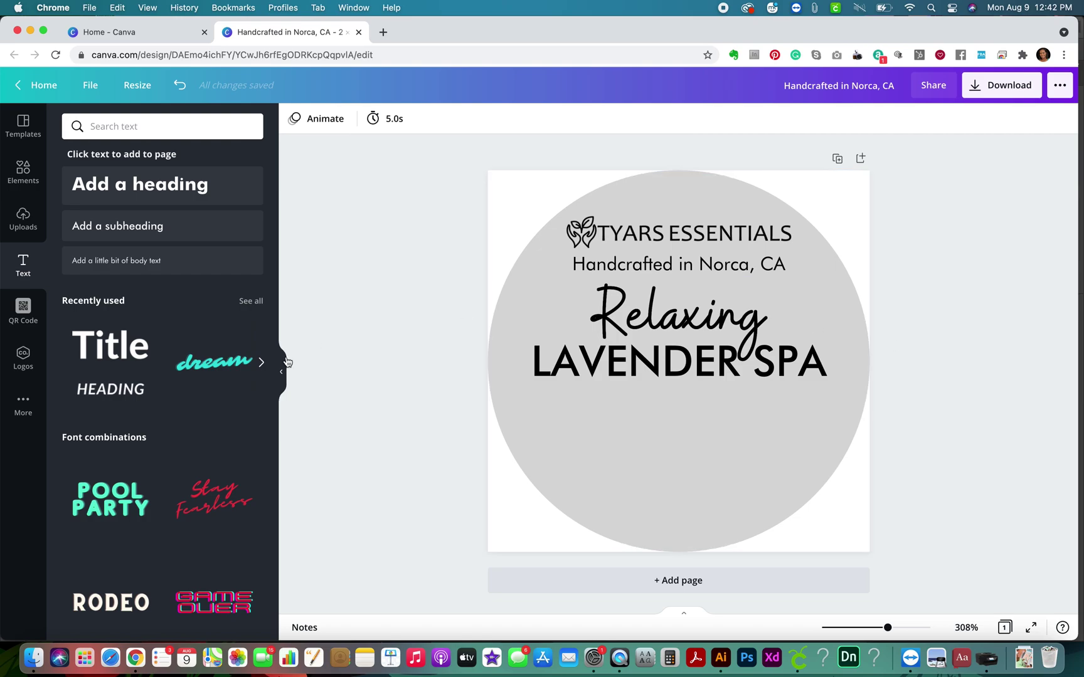
# Step: Search the design elements for "ticket"
pyautogui.click(23, 170)
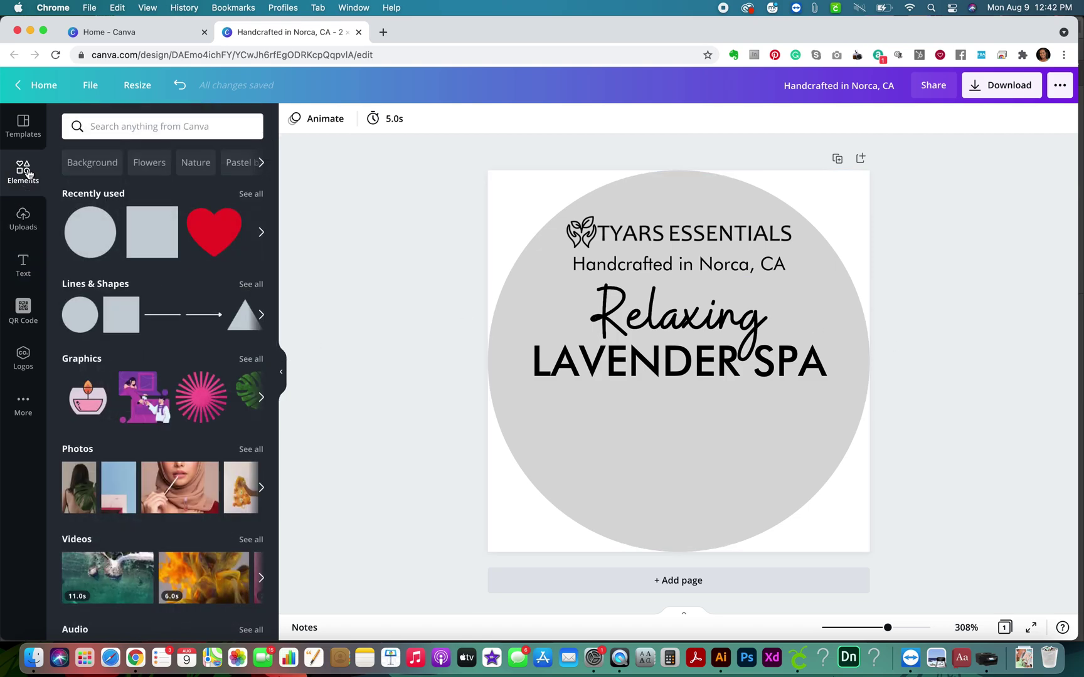
pyautogui.click(131, 126)
pyautogui.write('ticket')
pyautogui.press('Return')
# Step: Search the design elements for "banner", add the straight white ribbon banner and place it beneath "LAVENDER SPA"
pyautogui.click(131, 125)
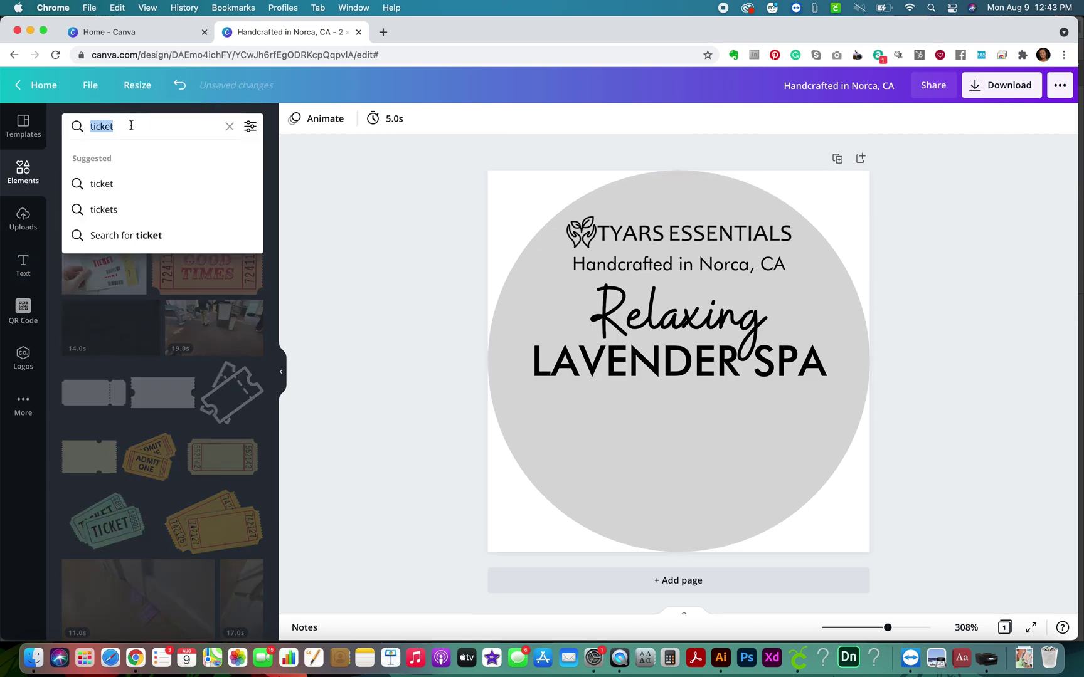
pyautogui.write('BANNER')
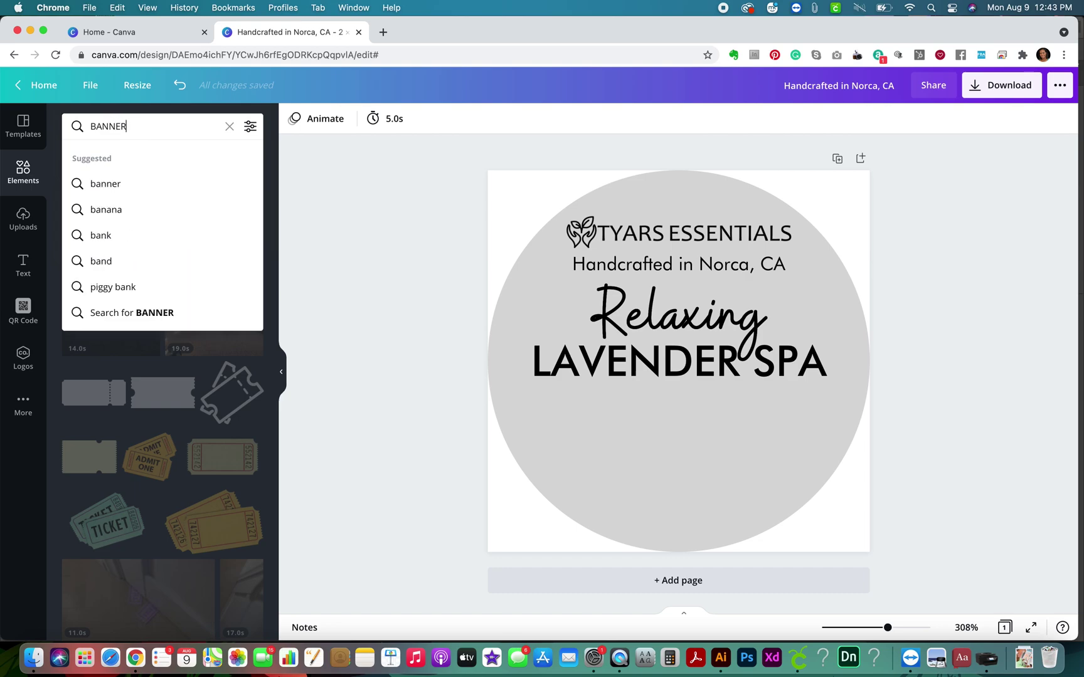
pyautogui.click(106, 184)
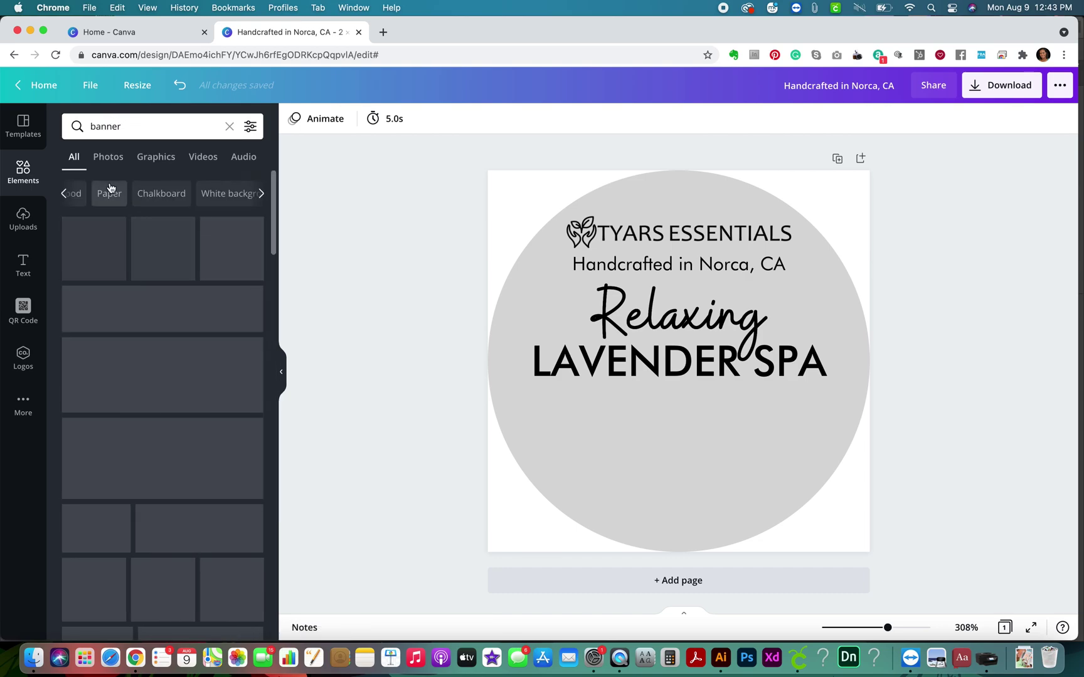
pyautogui.scroll(-3, 171, 404)
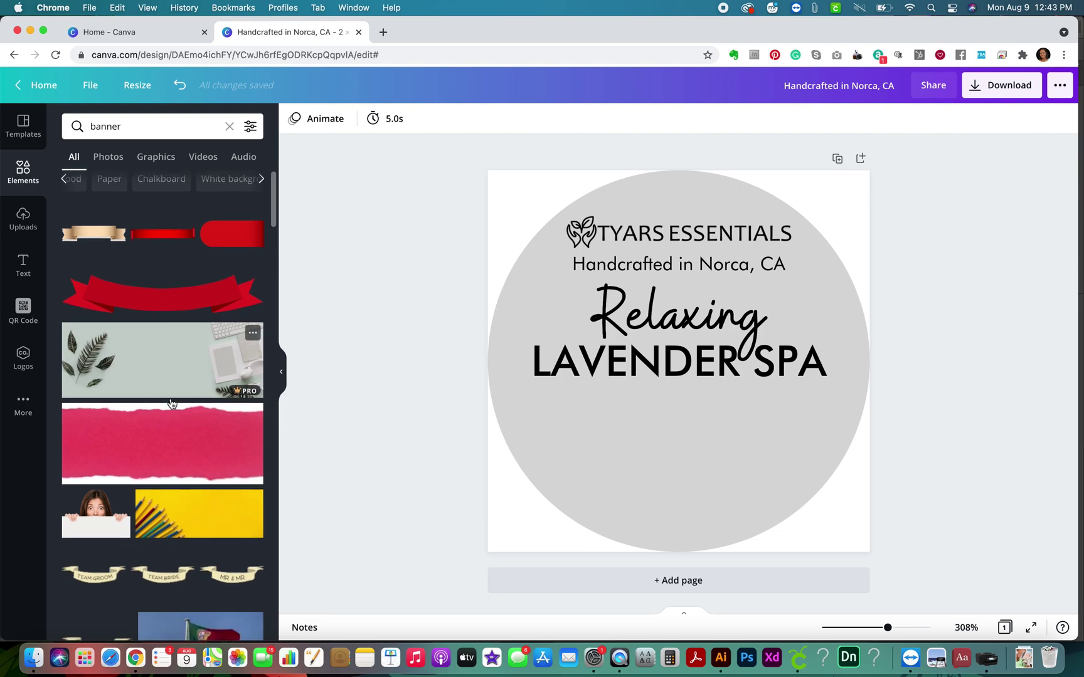
pyautogui.scroll(-6, 172, 403)
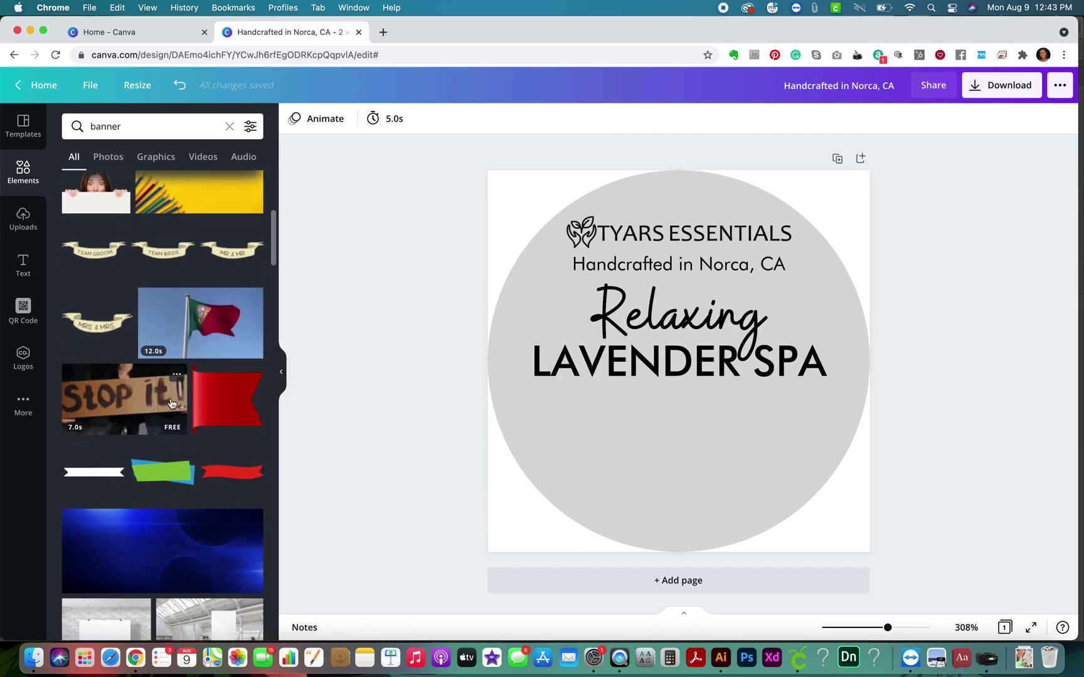
pyautogui.click(101, 481)
pyautogui.moveTo(686, 360); pyautogui.dragTo(668, 402)
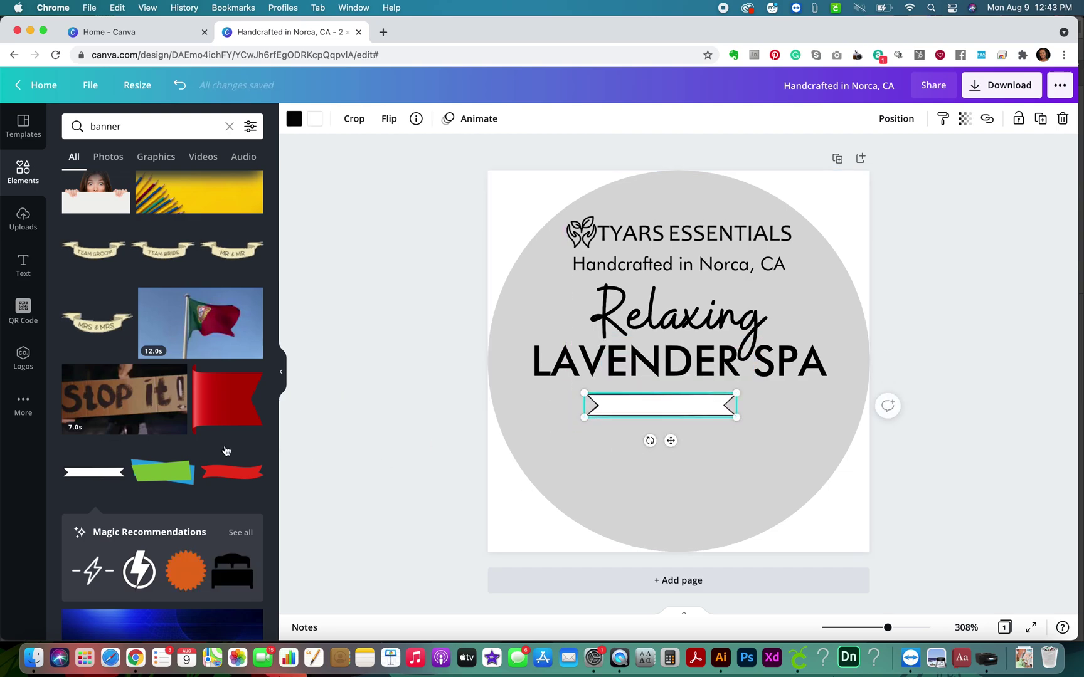
# Step: Look through further banner results for other ribbon or frame shapes
pyautogui.scroll(-2, 216, 446)
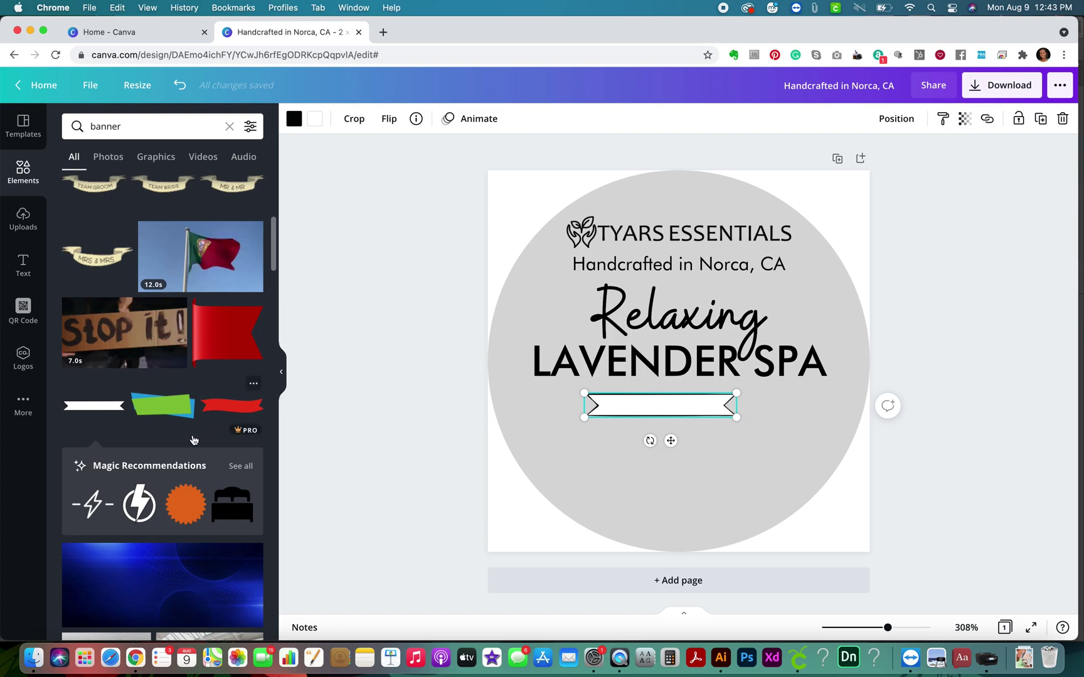
pyautogui.scroll(-8, 194, 440)
pyautogui.scroll(-10, 194, 440)
pyautogui.scroll(-10, 192, 439)
pyautogui.scroll(-8, 193, 440)
pyautogui.scroll(-2, 193, 439)
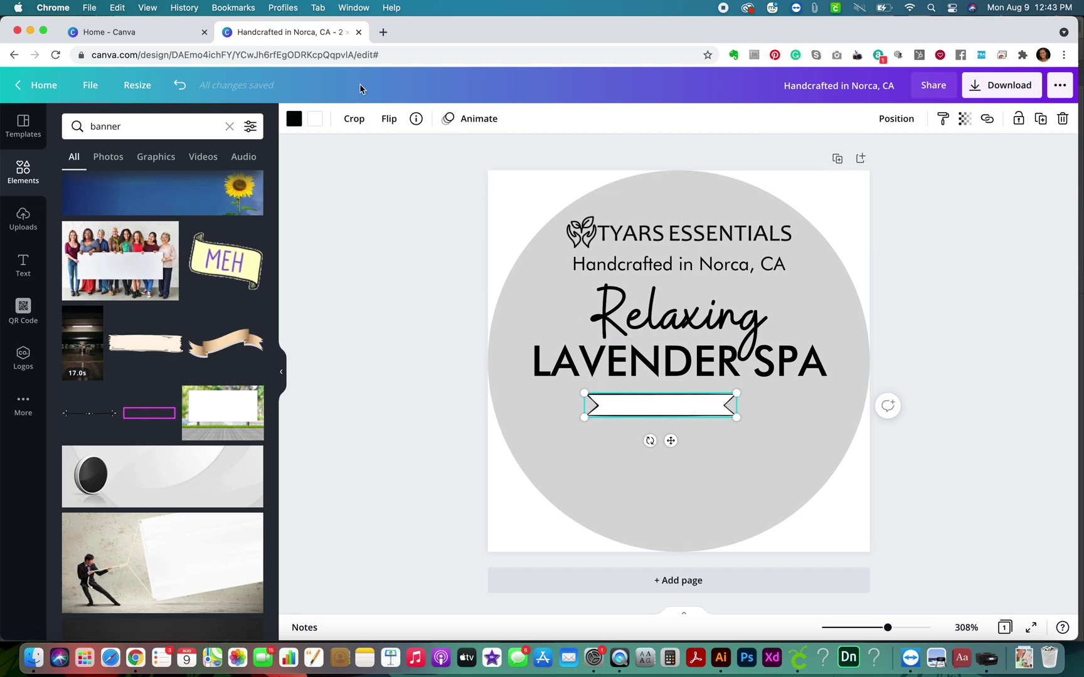
# Step: Recolor the ribbon banner's black outline to white
pyautogui.click(299, 119)
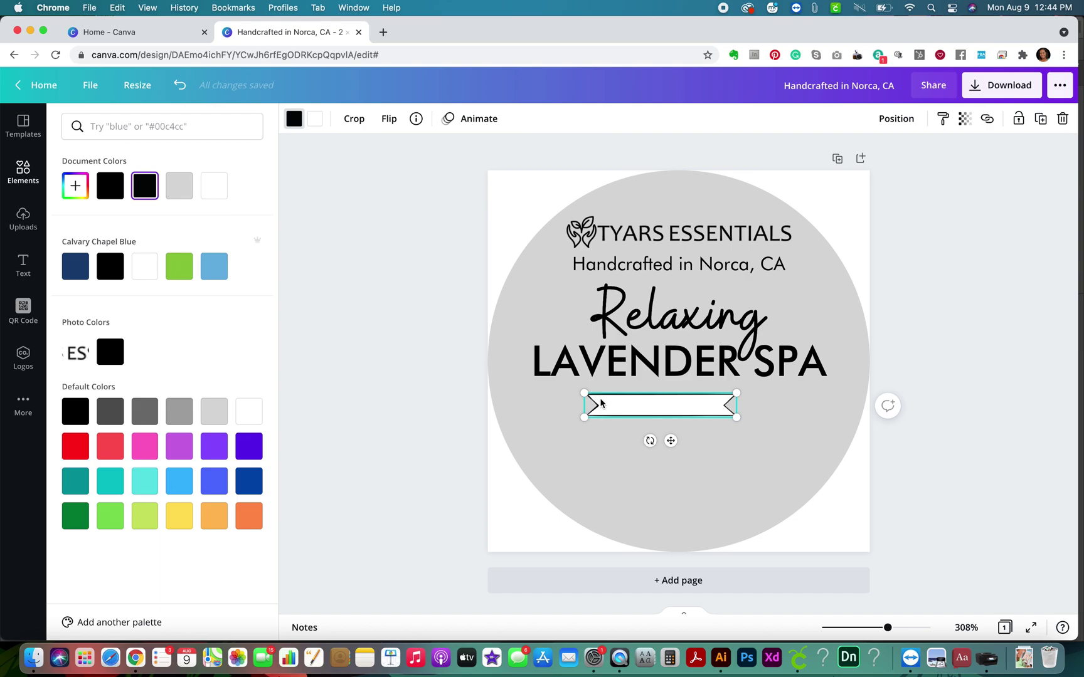
pyautogui.click(215, 191)
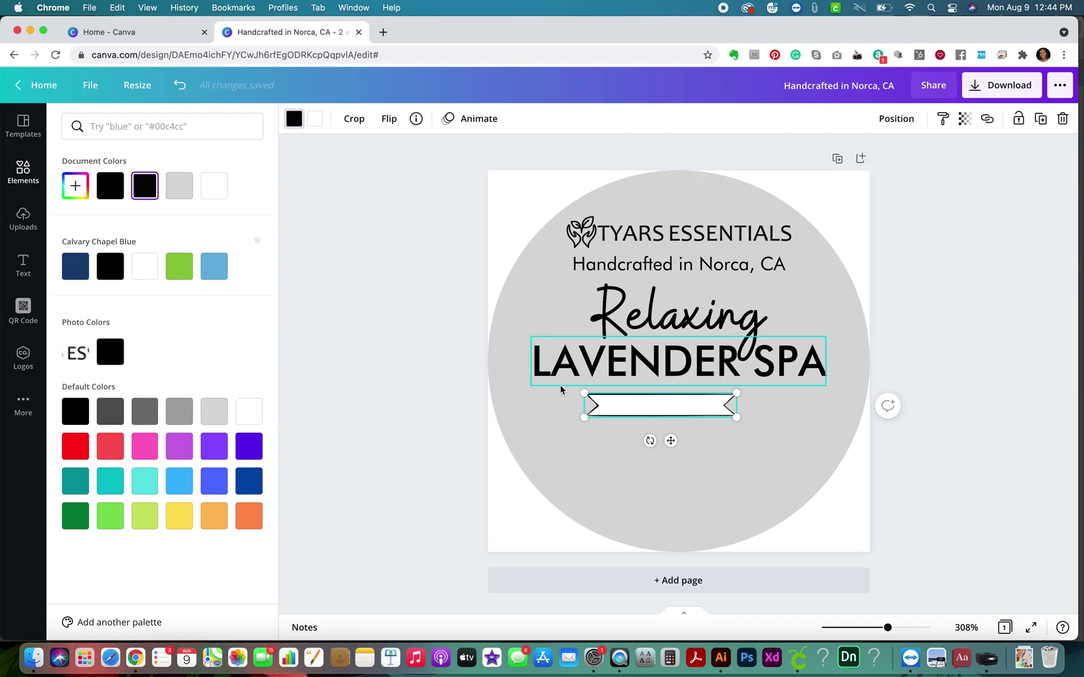
pyautogui.click(214, 193)
pyautogui.press('Escape')
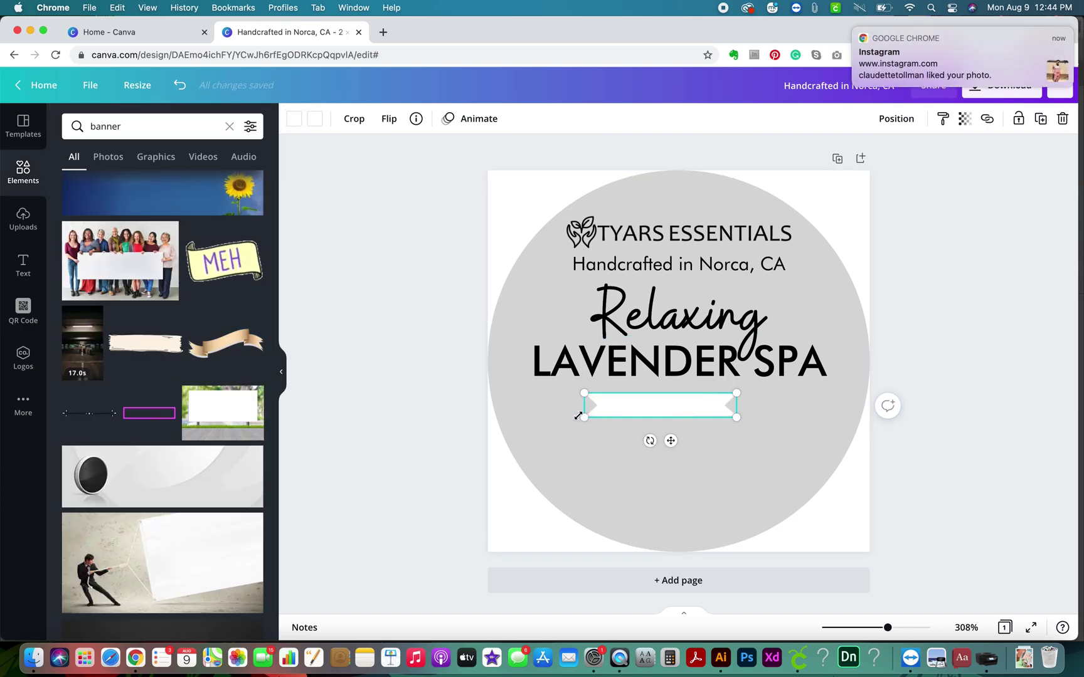
# Step: Enlarge the white ribbon banner and center it directly beneath "LAVENDER SPA"
pyautogui.moveTo(584, 417); pyautogui.dragTo(532, 419)
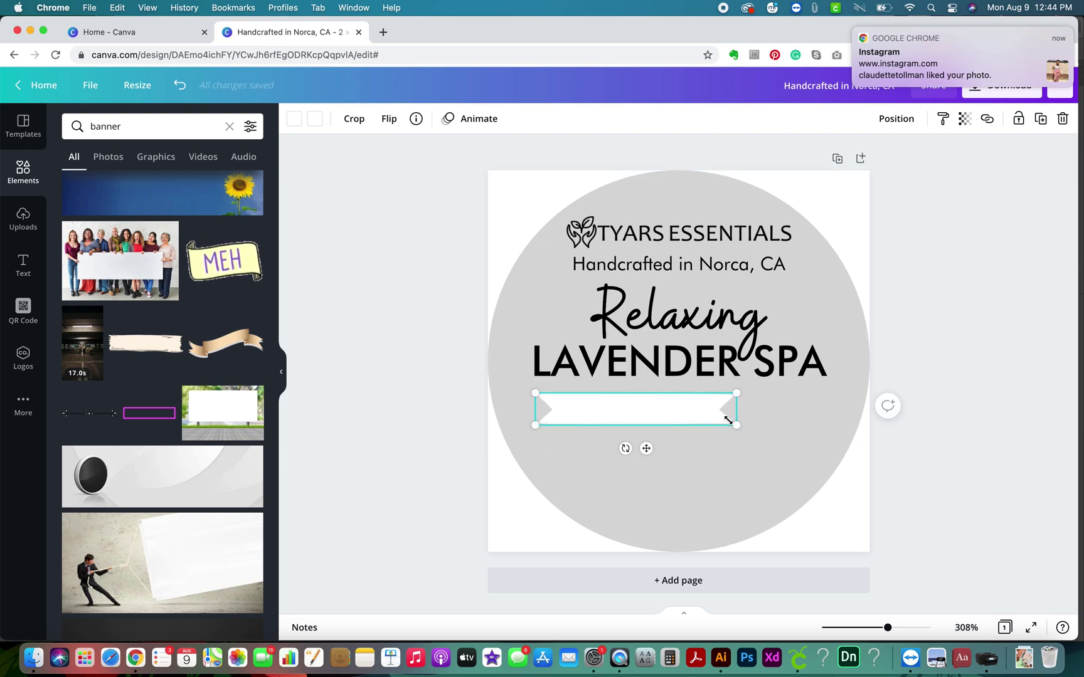
pyautogui.moveTo(737, 426)
pyautogui.mouseDown()
pyautogui.moveTo(821, 427)
pyautogui.moveTo(813, 412)
pyautogui.moveTo(793, 433)
pyautogui.moveTo(745, 414)
pyautogui.mouseUp()
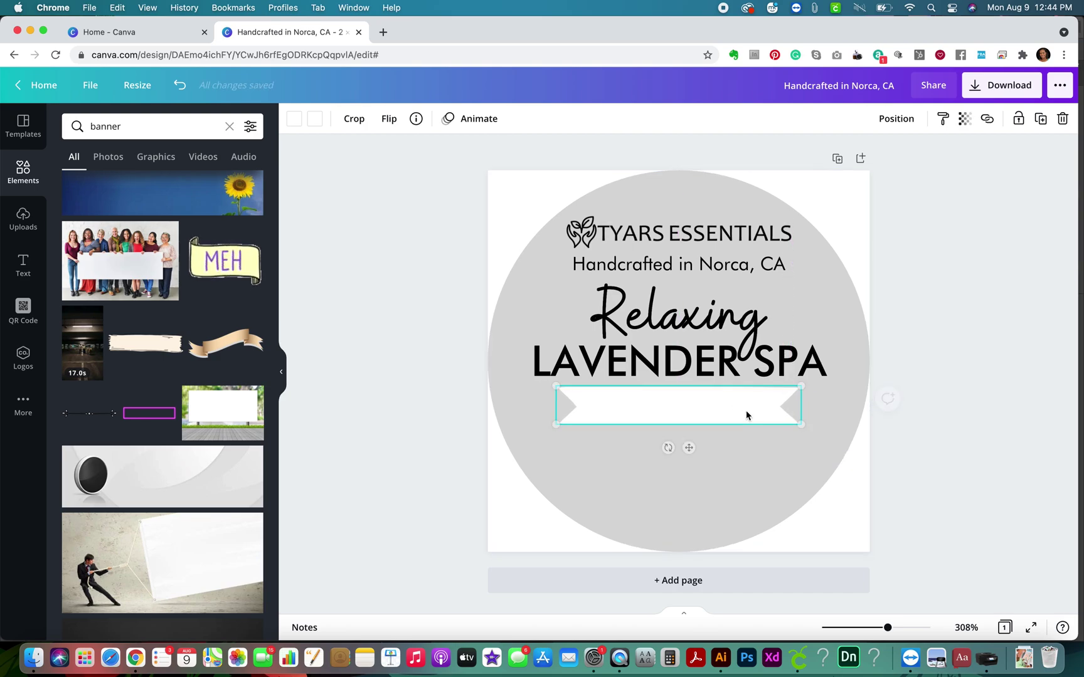
pyautogui.click(948, 412)
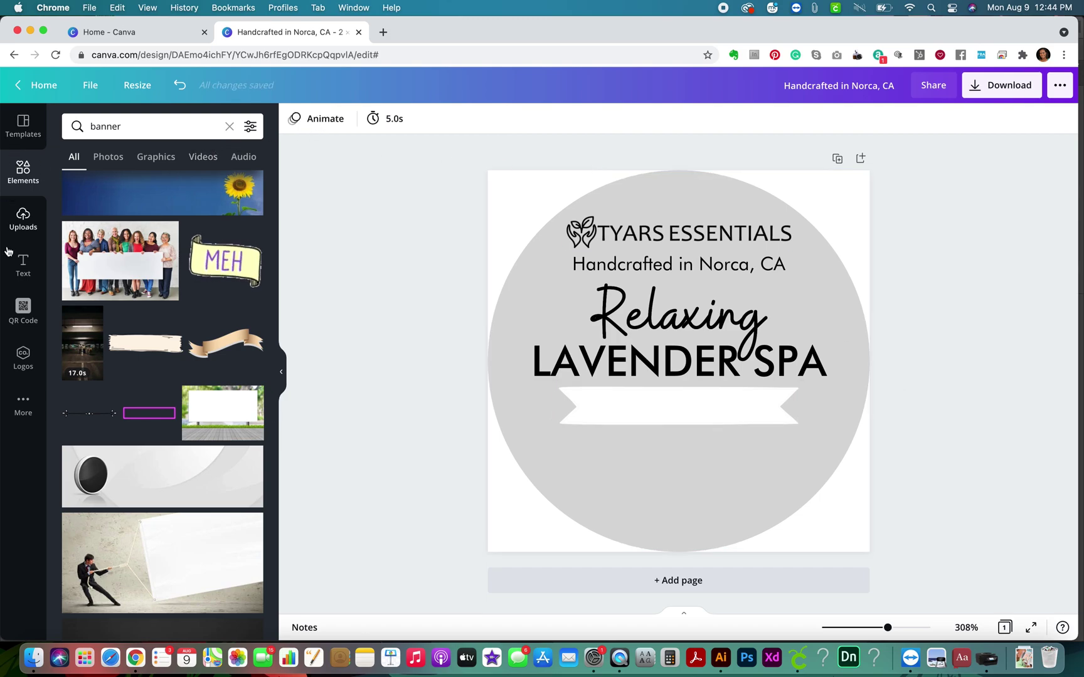
pyautogui.click(17, 270)
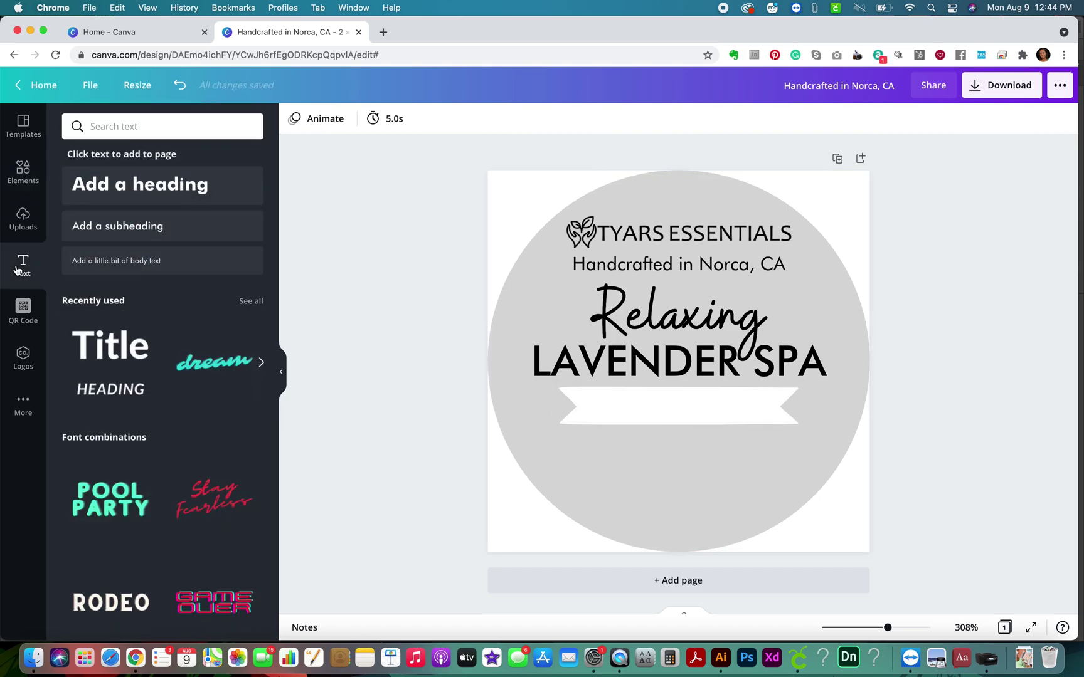
pyautogui.click(122, 233)
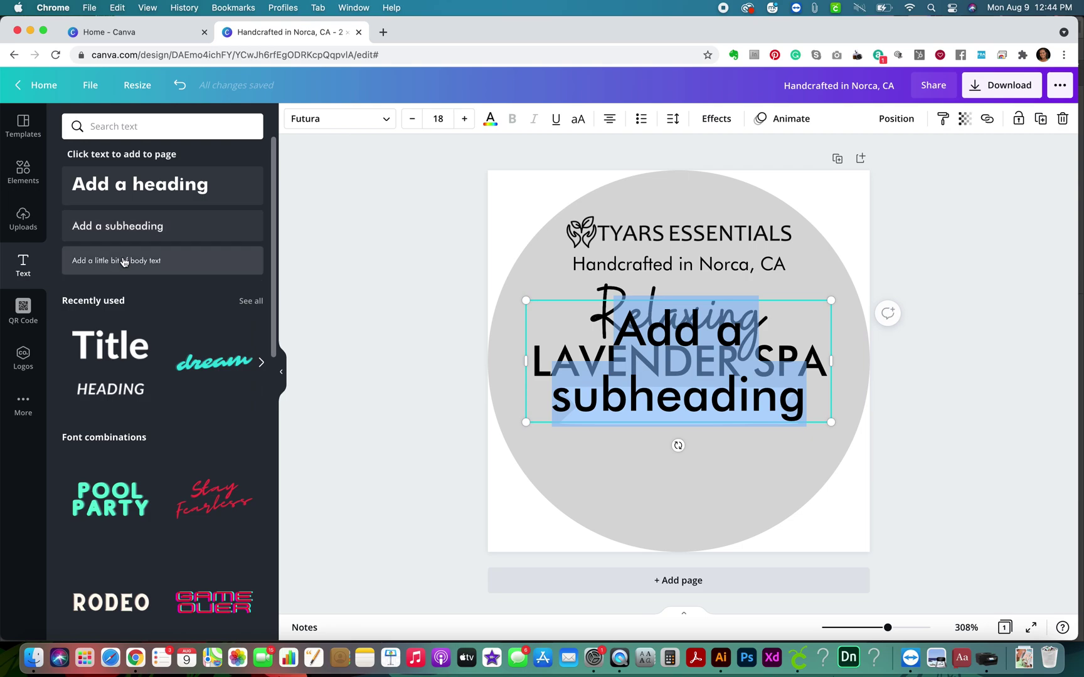
pyautogui.click(124, 262)
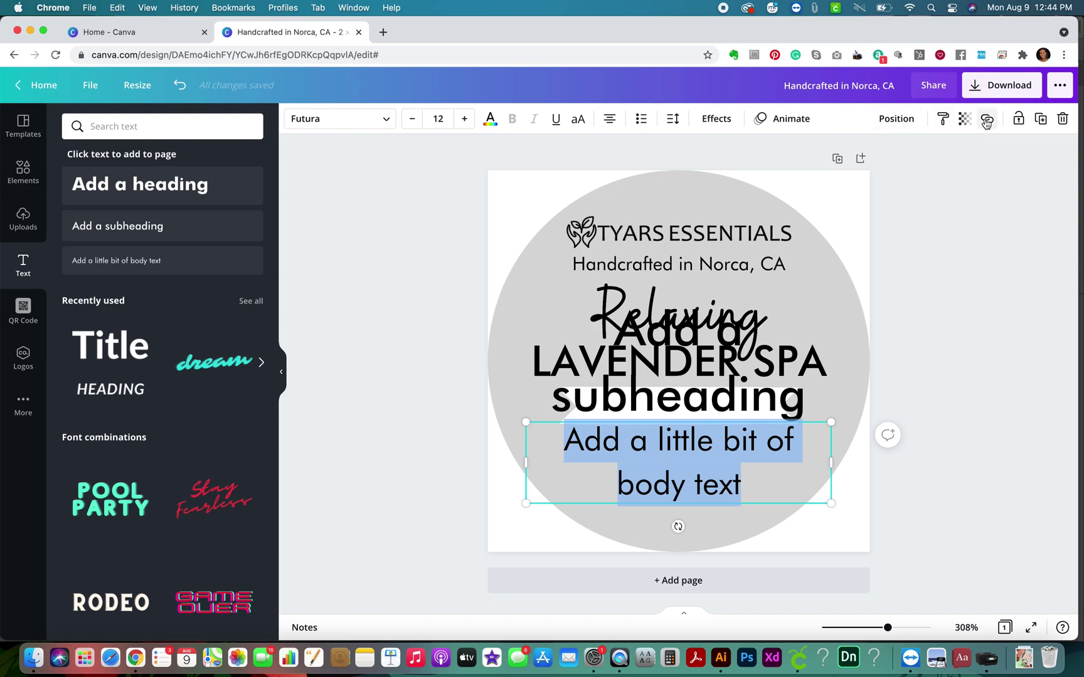
pyautogui.click(178, 86)
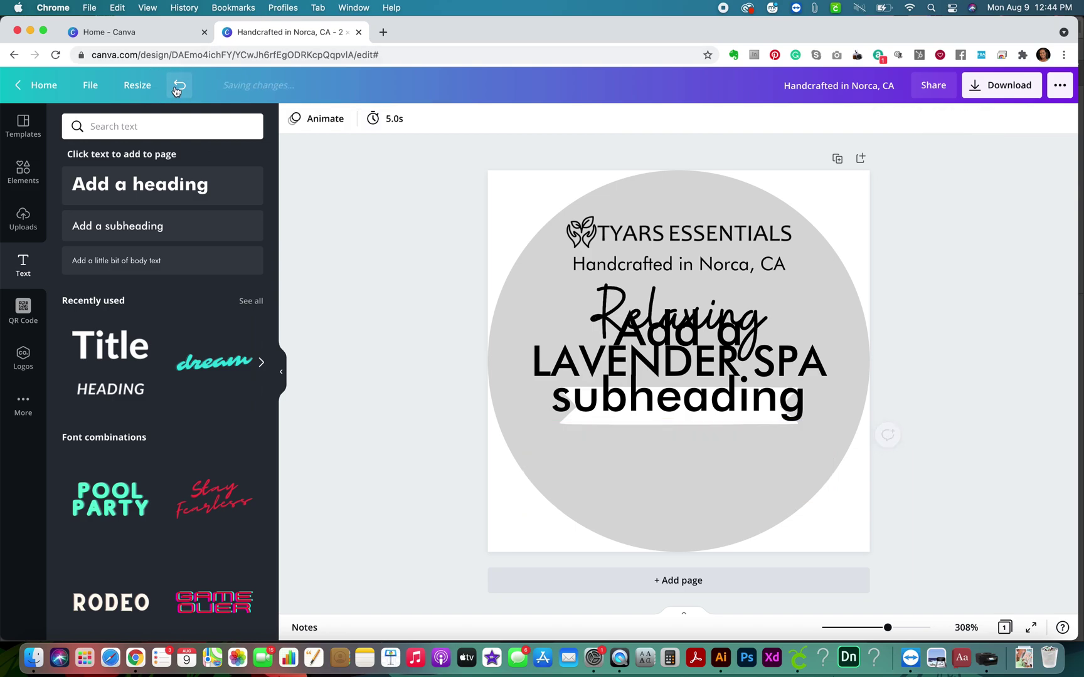
pyautogui.click(177, 90)
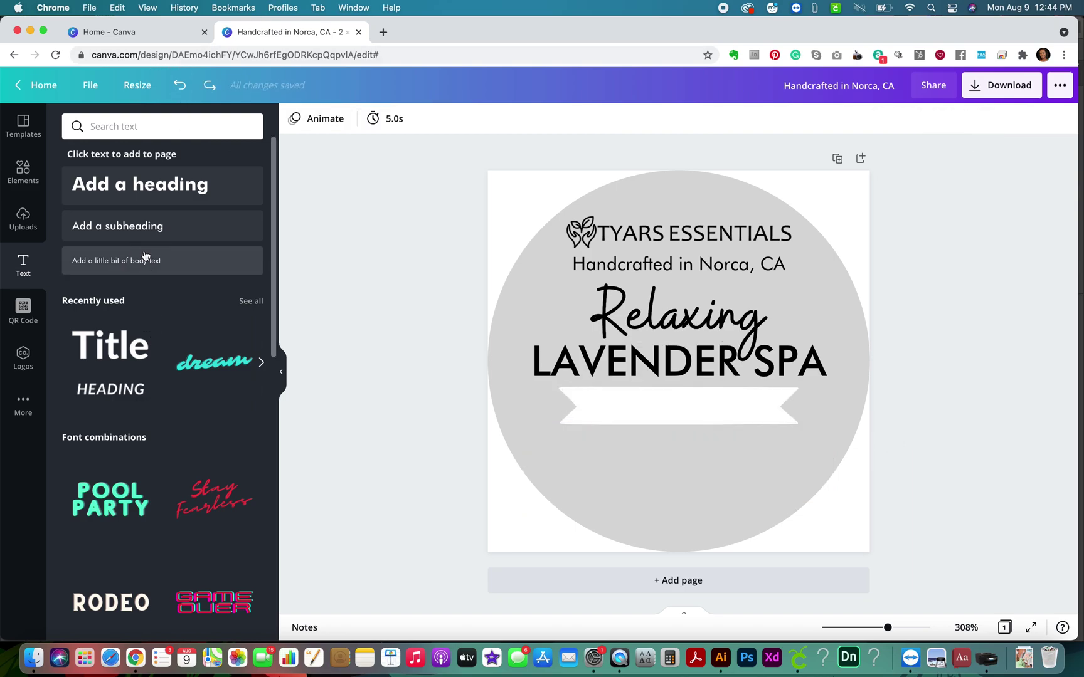
# Step: Add a body text line reading "Exfoliating Bar Soap" and place it centered over the white banner
pyautogui.click(144, 256)
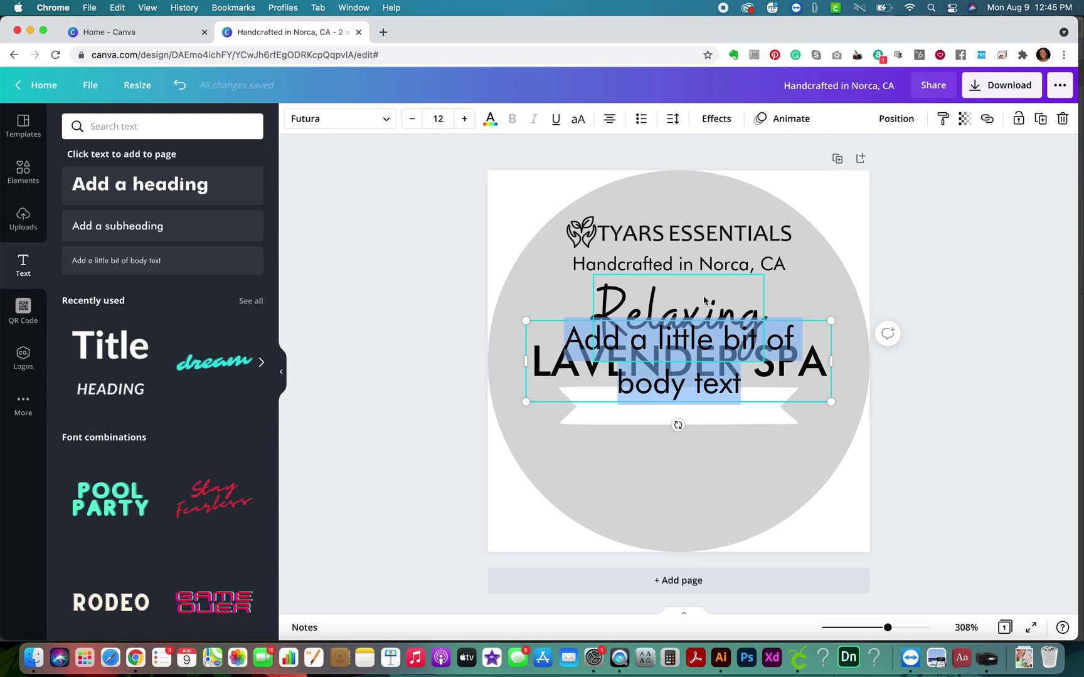
pyautogui.moveTo(719, 320); pyautogui.dragTo(719, 385)
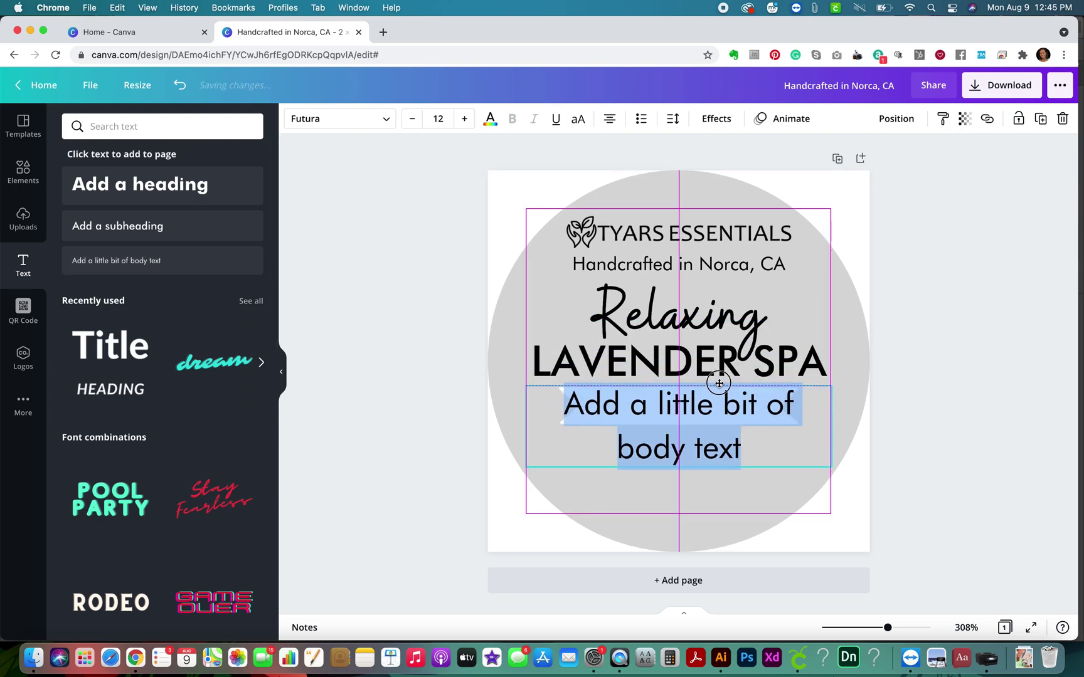
pyautogui.doubleClick(719, 421)
pyautogui.press('super+a')
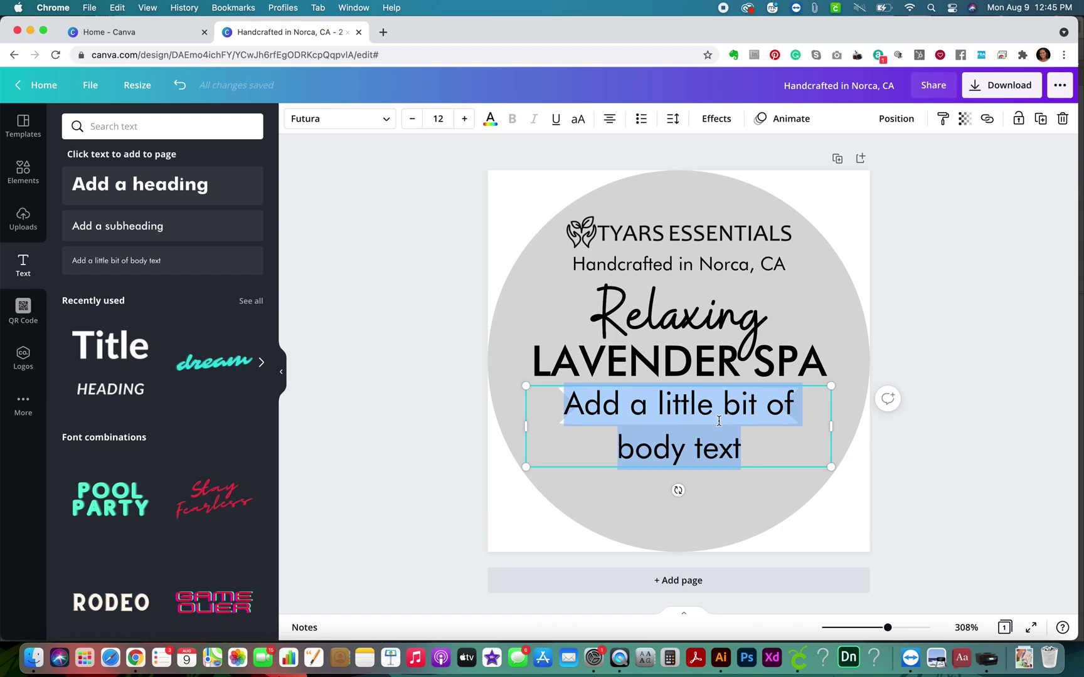
pyautogui.write('Ex')
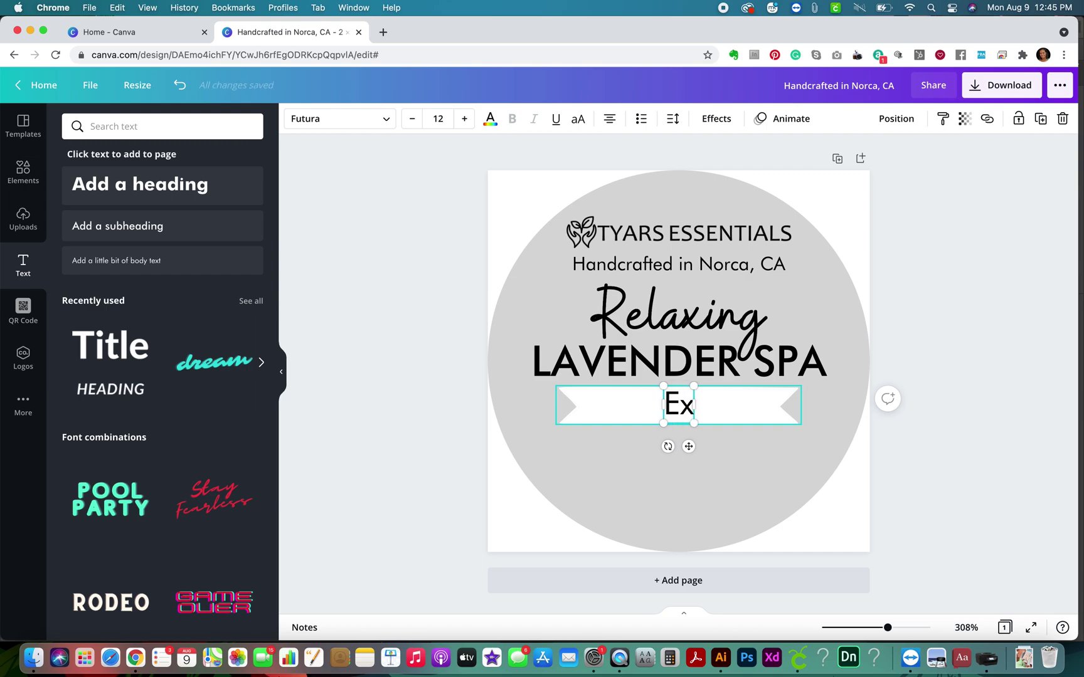
pyautogui.write('foliating ')
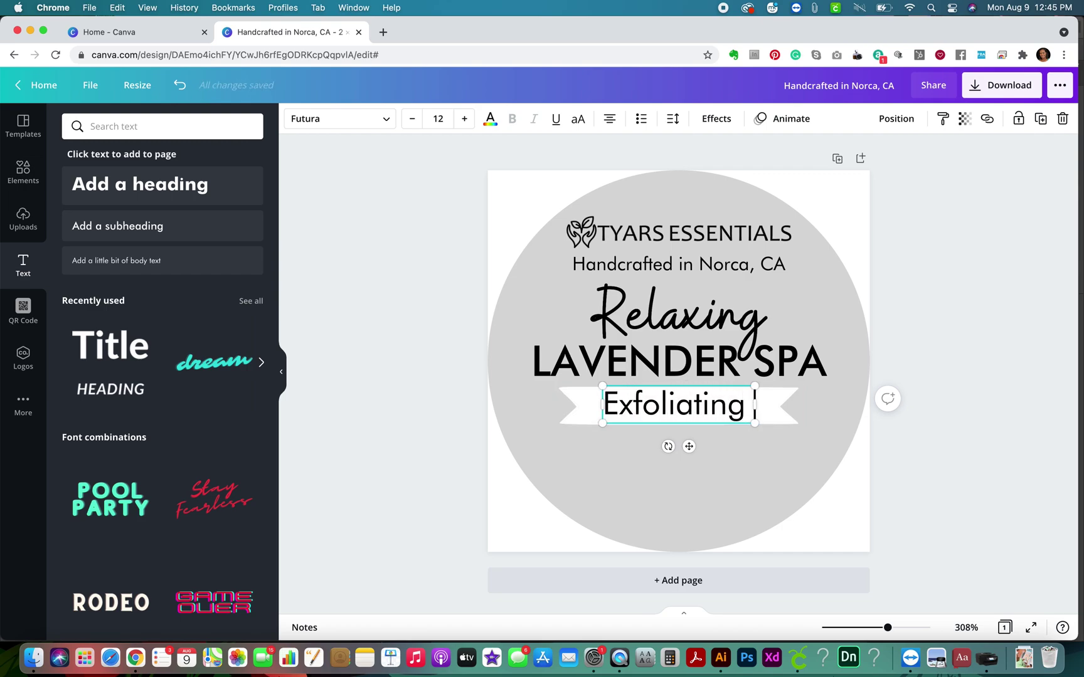
pyautogui.write('Bar ')
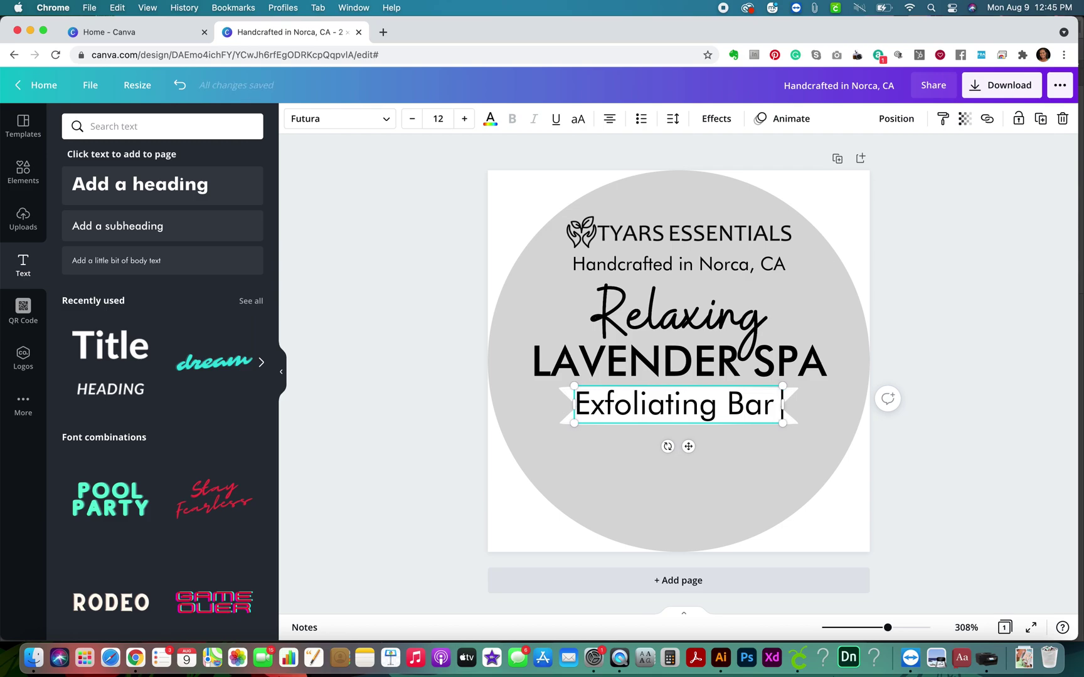
pyautogui.write('Soap')
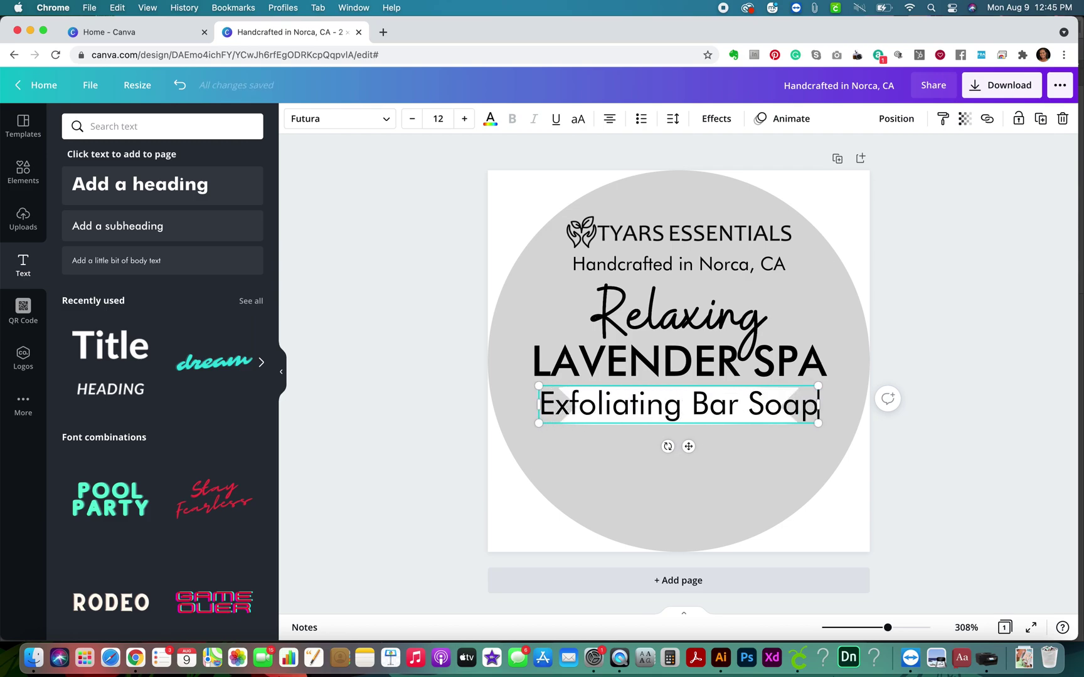
# Step: Reduce the "Exfoliating Bar Soap" text to font size 8
pyautogui.press('super+a')
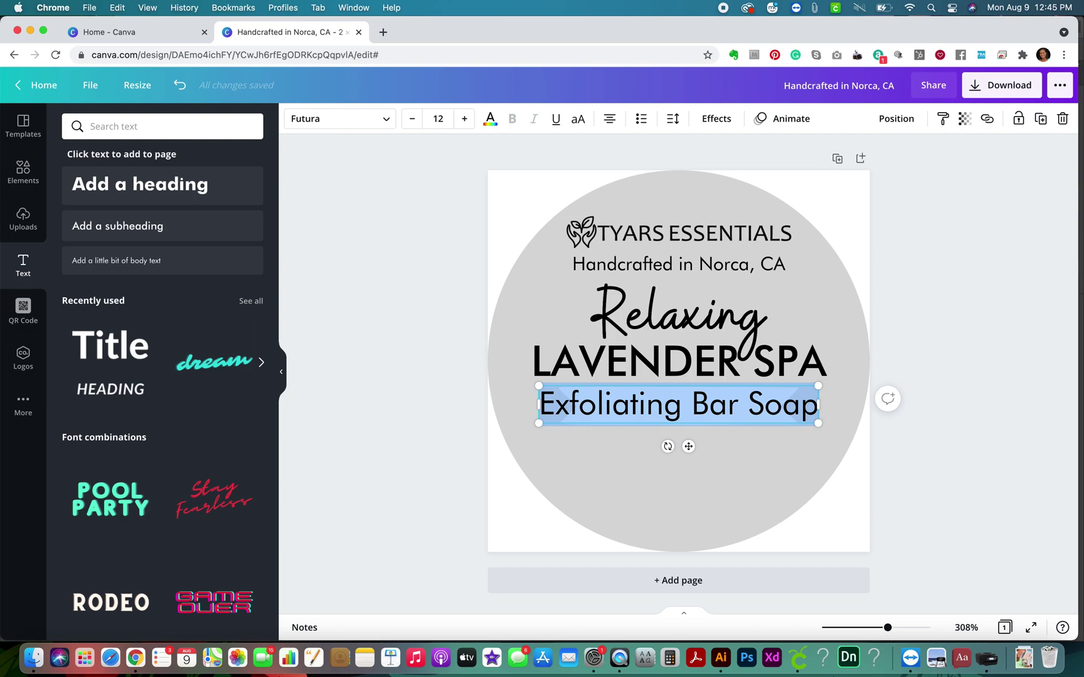
pyautogui.click(465, 126)
pyautogui.click(413, 124)
pyautogui.click(413, 124)
pyautogui.click(412, 124)
pyautogui.click(413, 124)
pyautogui.click(413, 124)
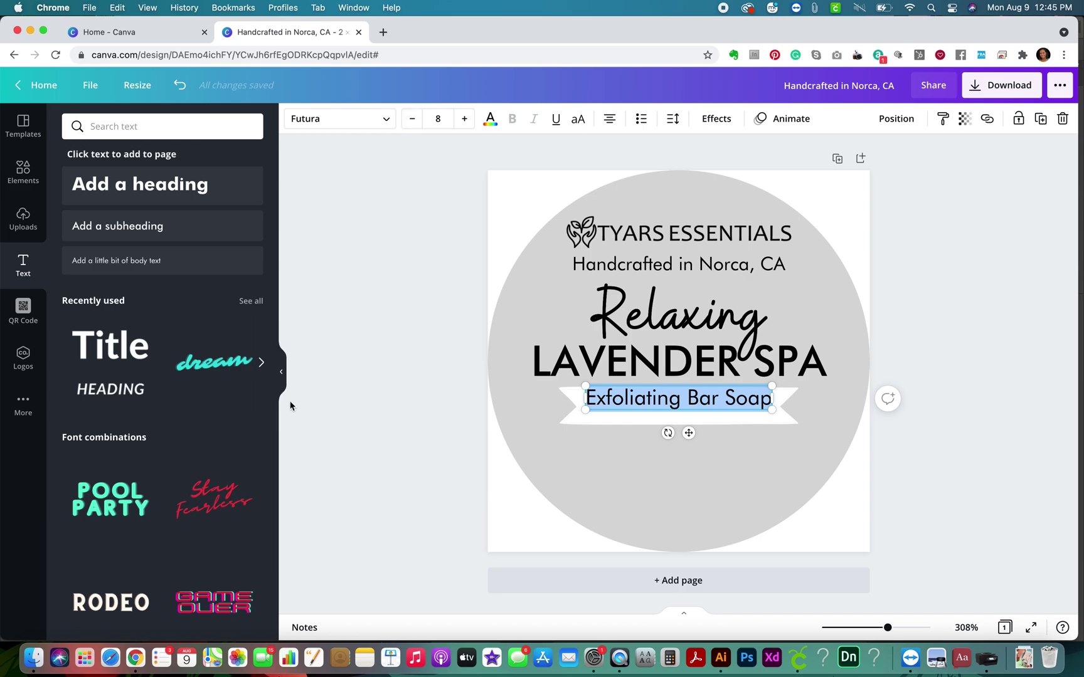
# Step: Change the font of "Exfoliating Bar Soap" to Amatic SC
pyautogui.click(385, 118)
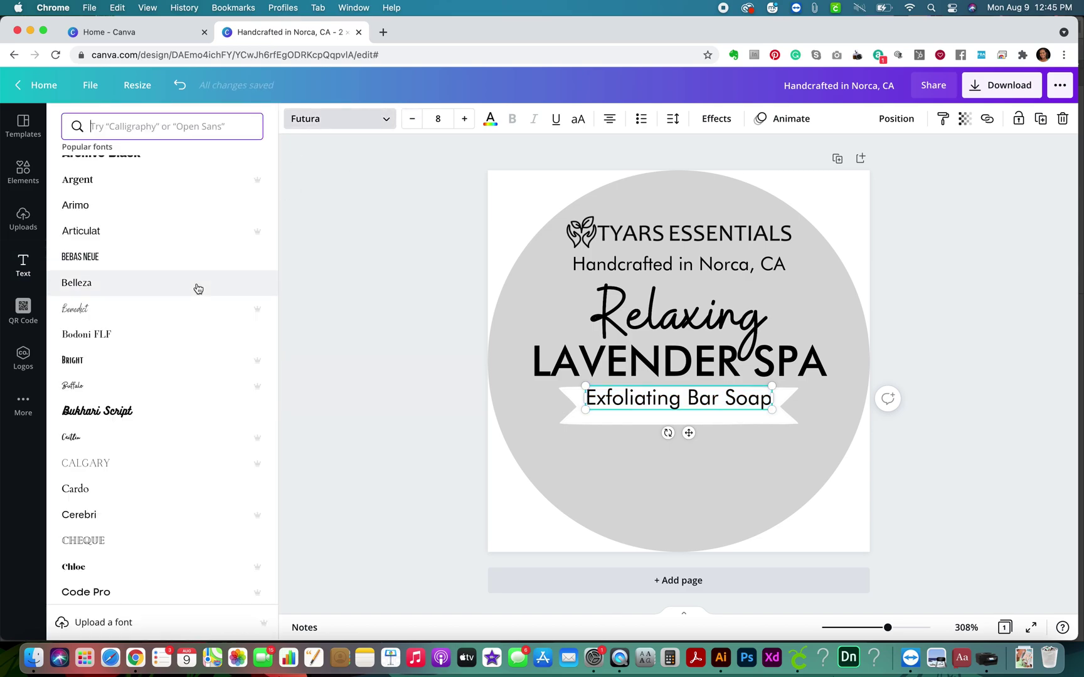
pyautogui.scroll(-6, 197, 288)
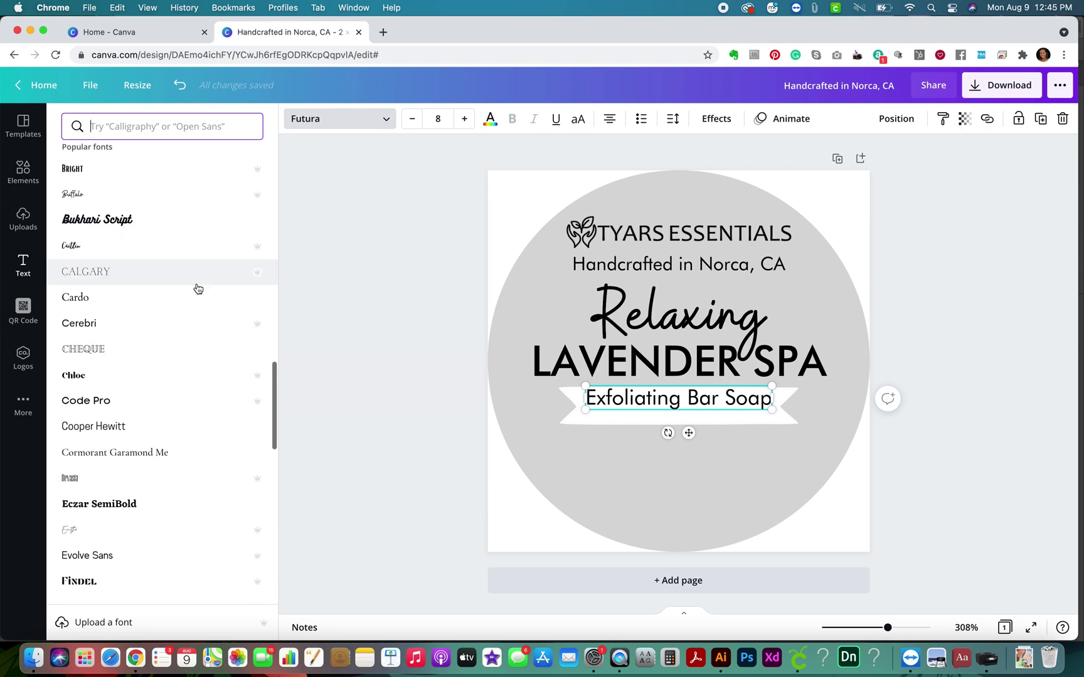
pyautogui.scroll(-8, 198, 285)
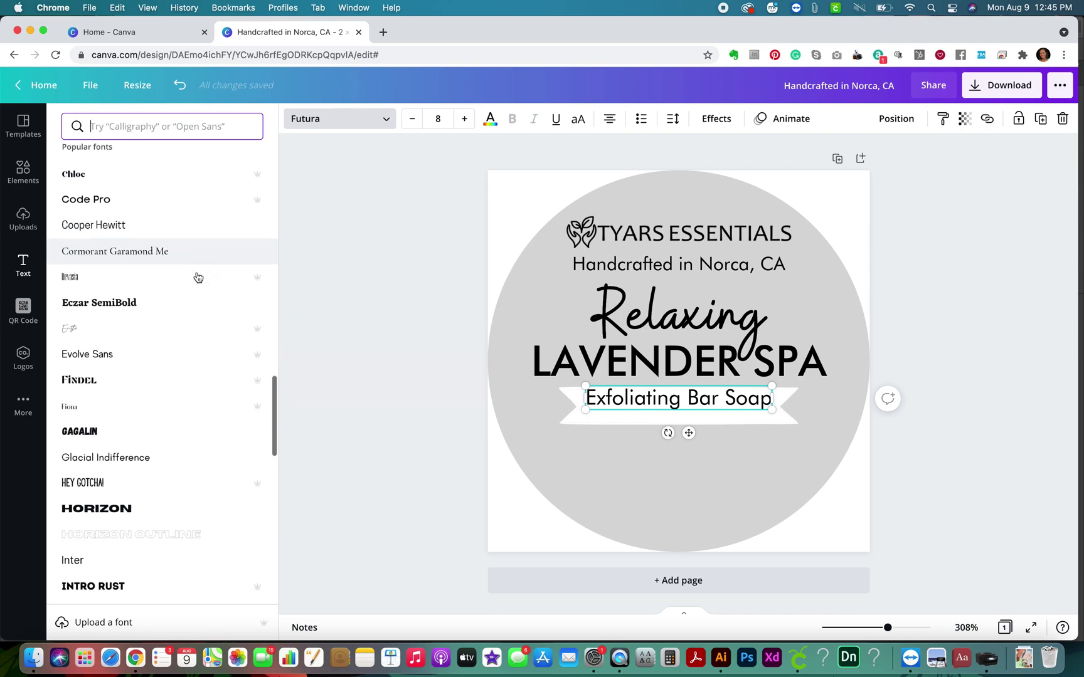
pyautogui.scroll(-5, 198, 278)
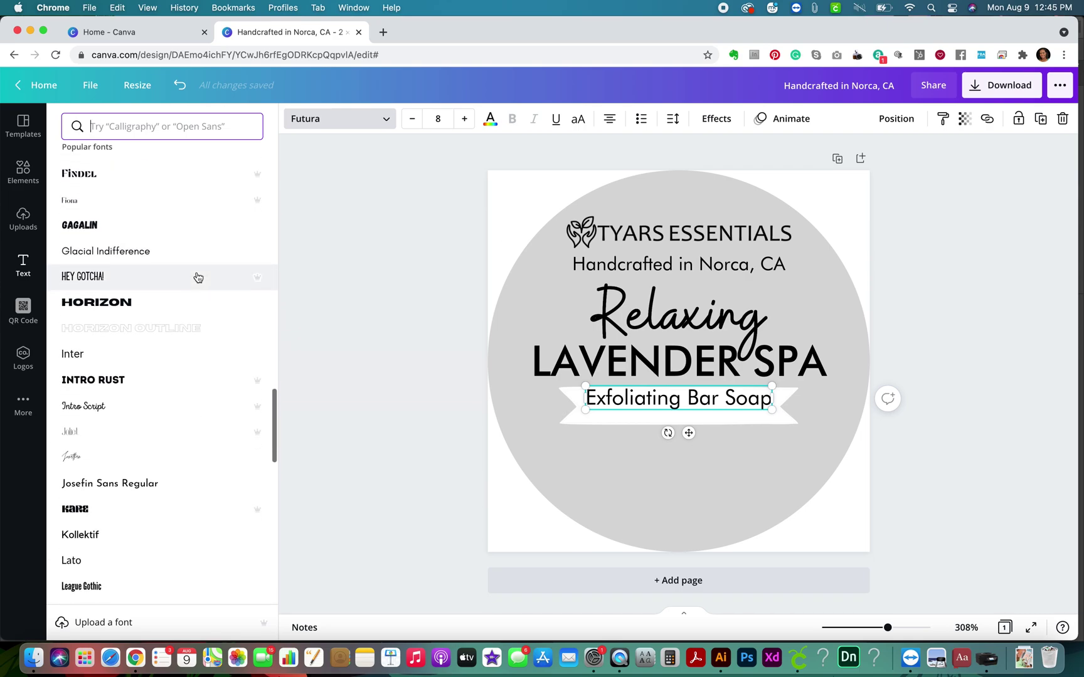
pyautogui.scroll(-10, 198, 277)
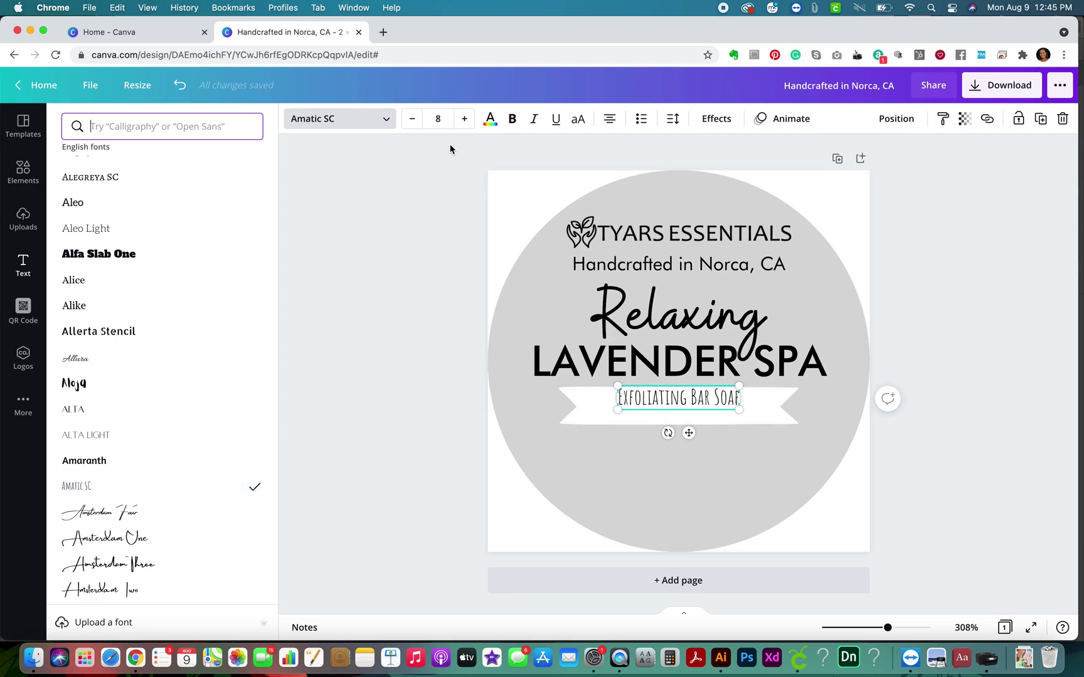
# Step: Set the "Exfoliating Bar Soap" text to size 12 and fine-tune its position within the banner
pyautogui.click(465, 120)
pyautogui.click(466, 121)
pyautogui.click(465, 120)
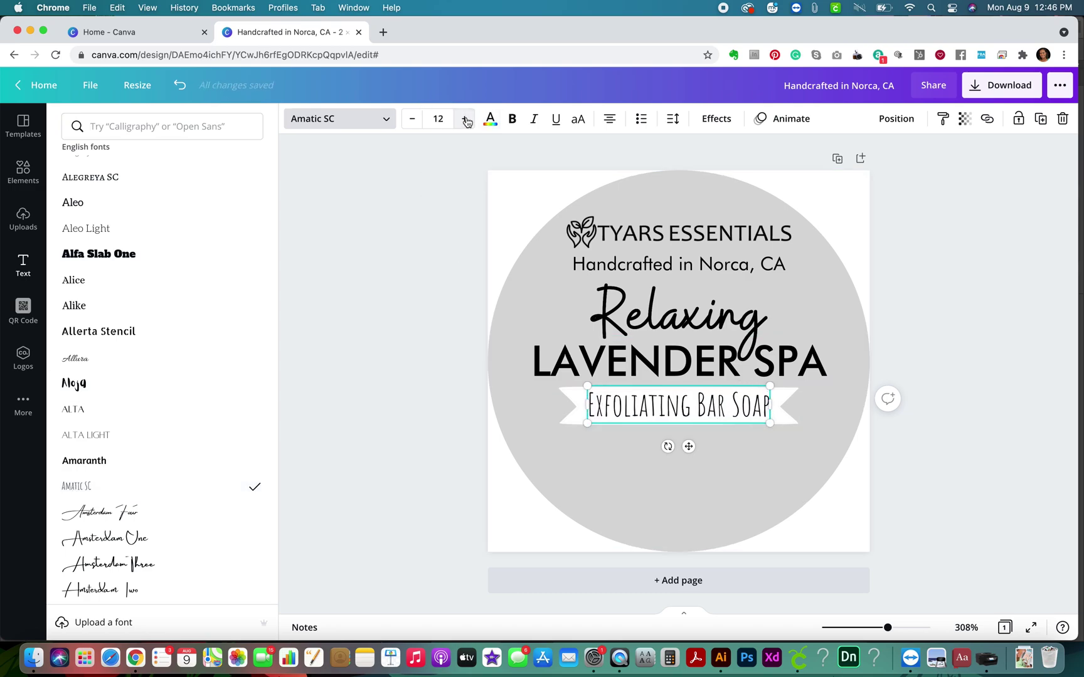
pyautogui.click(996, 324)
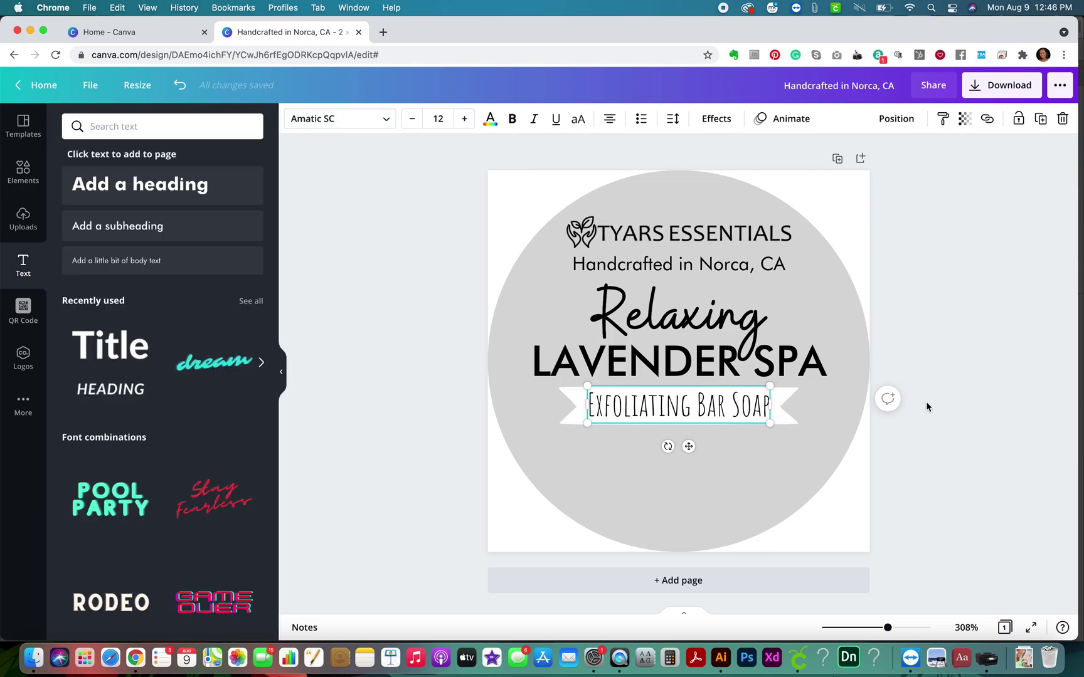
pyautogui.click(725, 410)
pyautogui.moveTo(725, 410); pyautogui.dragTo(725, 411)
pyautogui.click(987, 408)
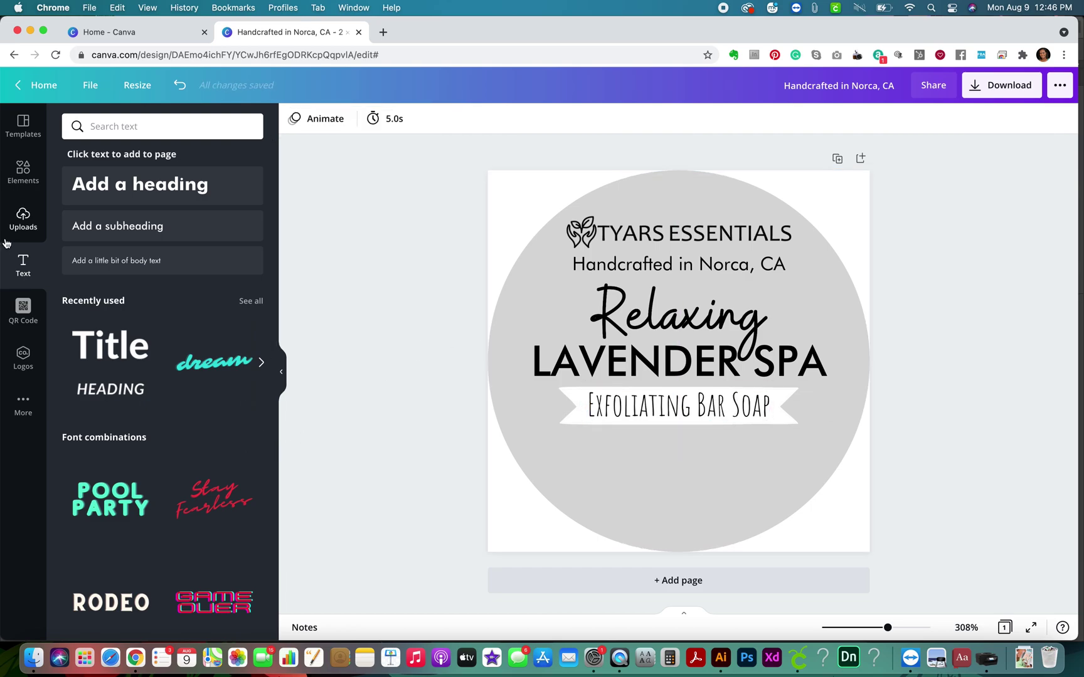
# Step: Add a body text box and a subheading to the label, and set the subheading's font size to 9
pyautogui.click(86, 265)
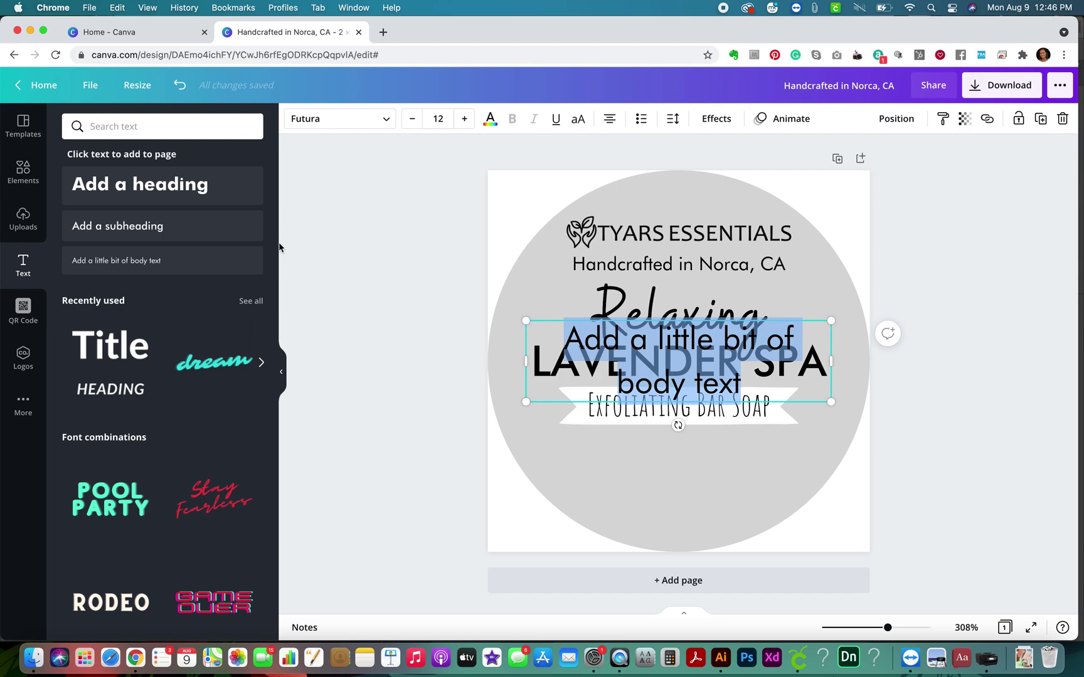
pyautogui.click(241, 238)
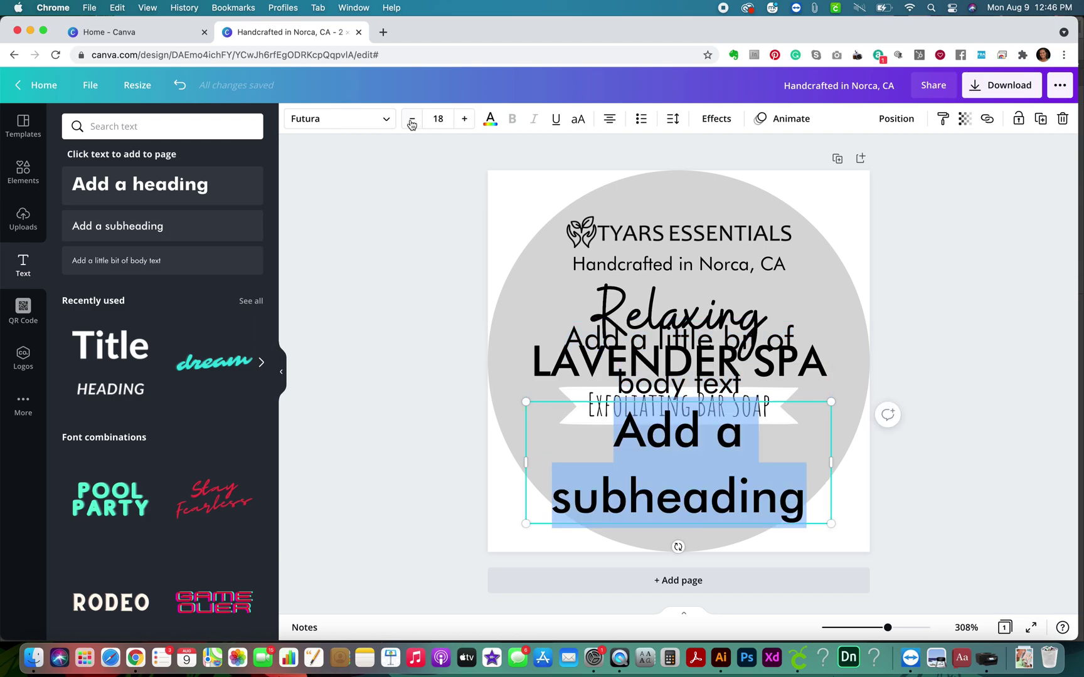
pyautogui.click(440, 117)
pyautogui.write('9')
pyautogui.press('Return')
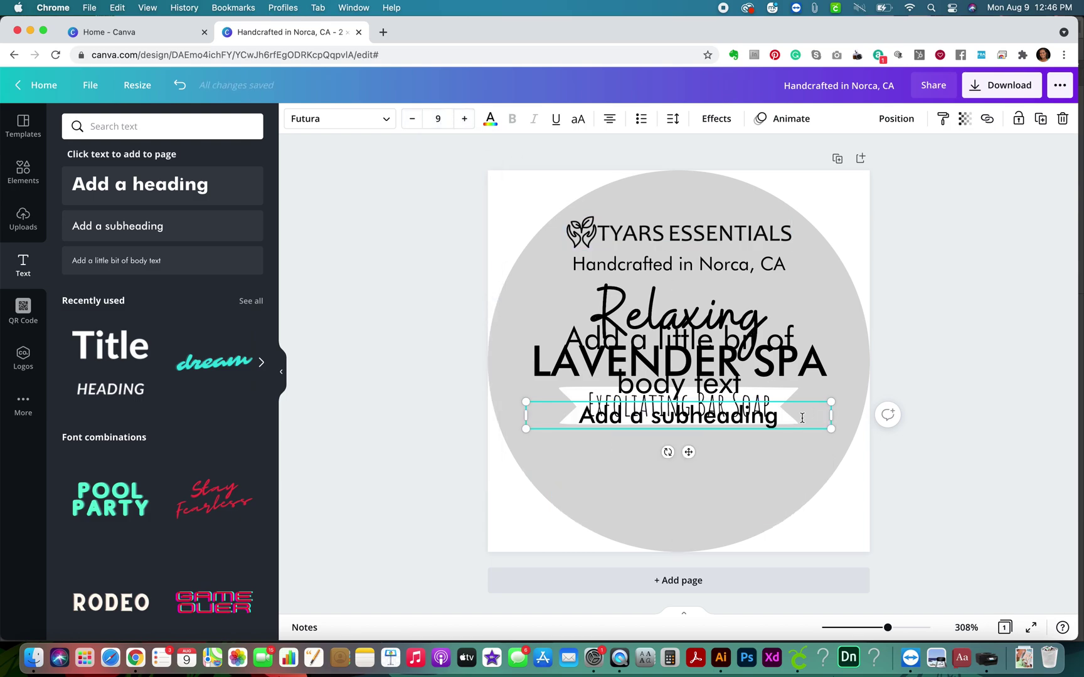
# Step: Move the subheading just below the banner and replace its text with "with luffah & essentials oils" at font size 8
pyautogui.moveTo(776, 402); pyautogui.dragTo(776, 417)
pyautogui.doubleClick(716, 432)
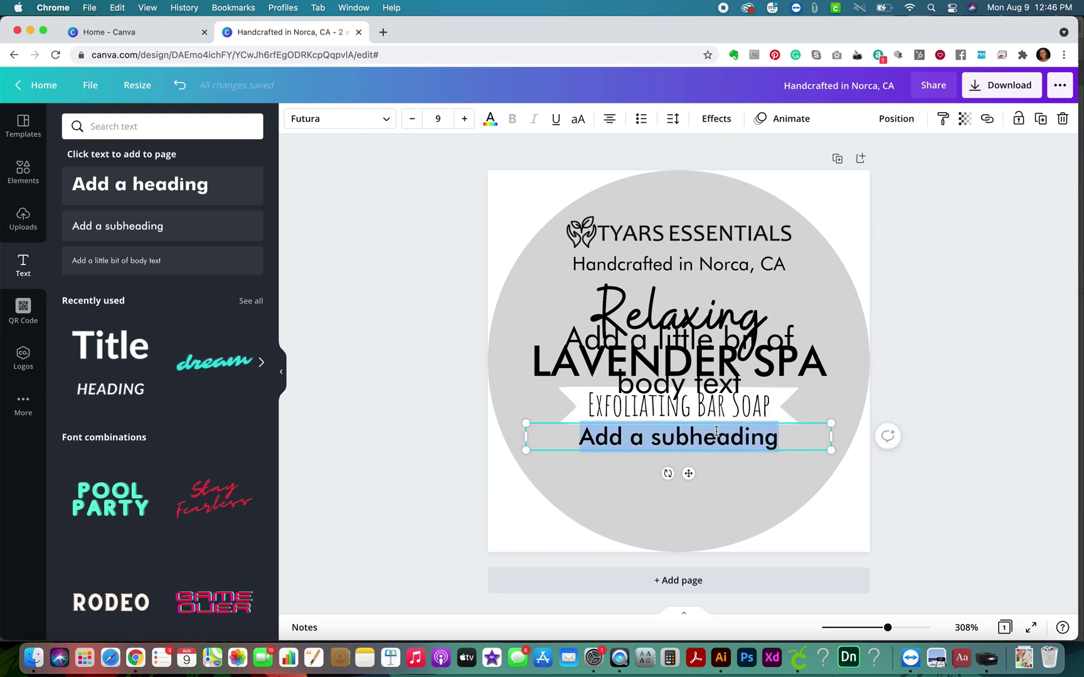
pyautogui.write('with l')
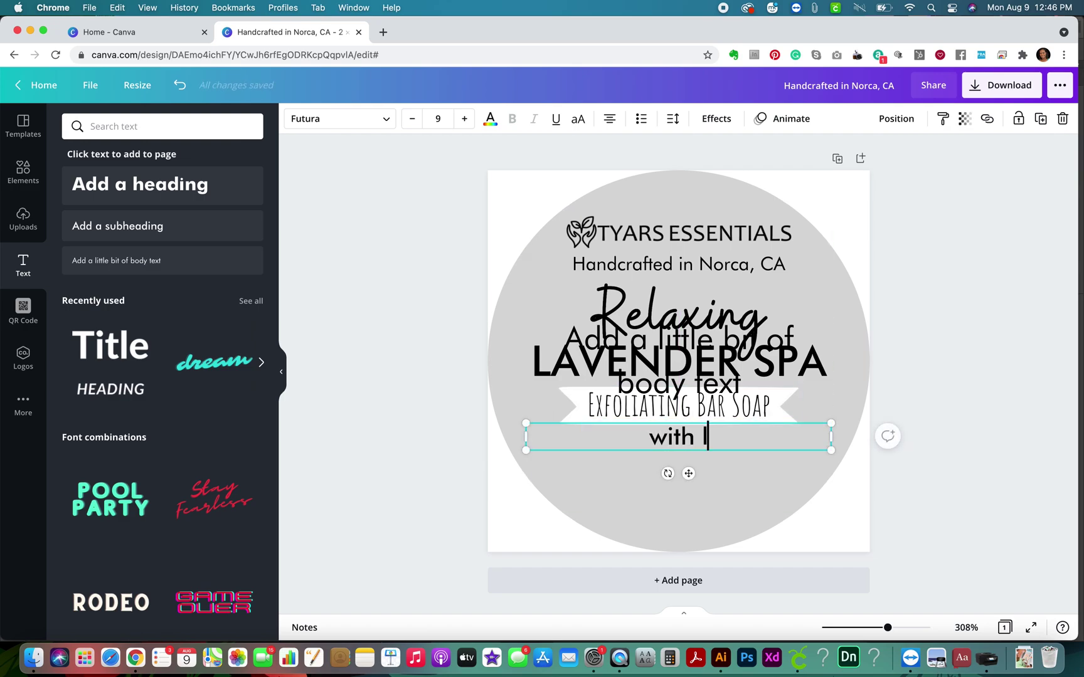
pyautogui.write('uffah ')
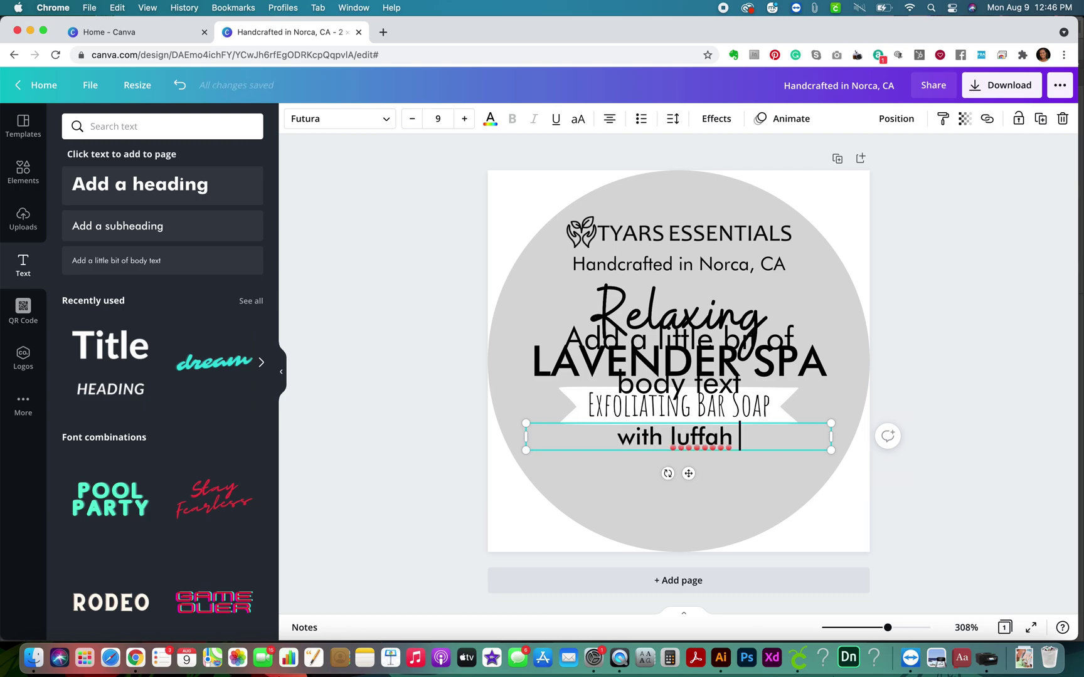
pyautogui.write('& ')
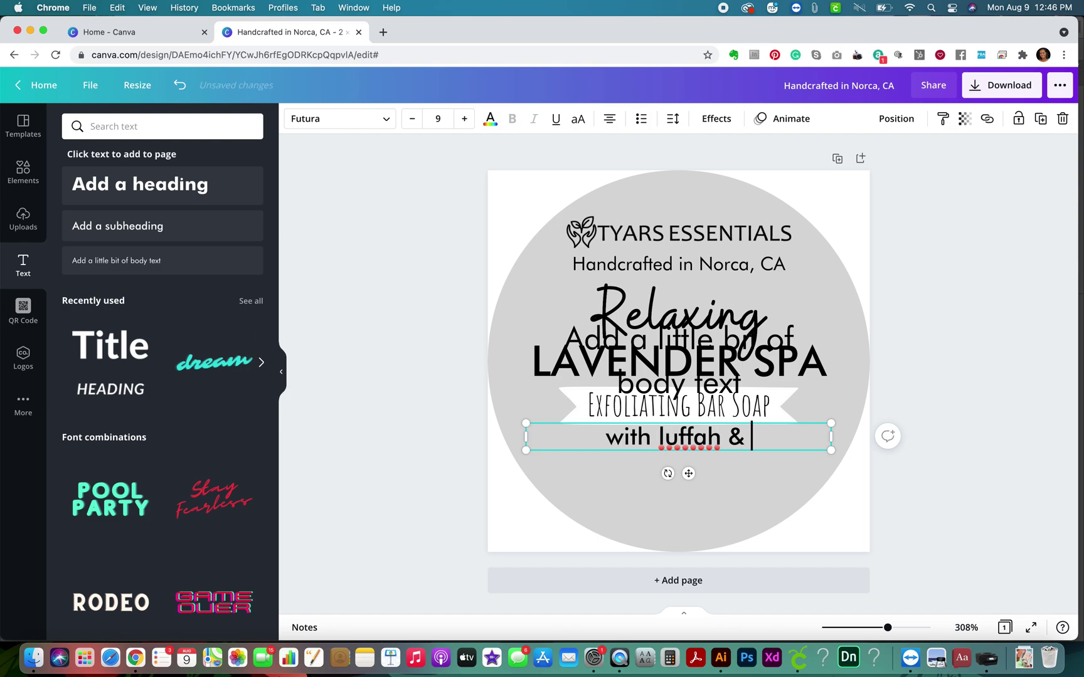
pyautogui.write('esse')
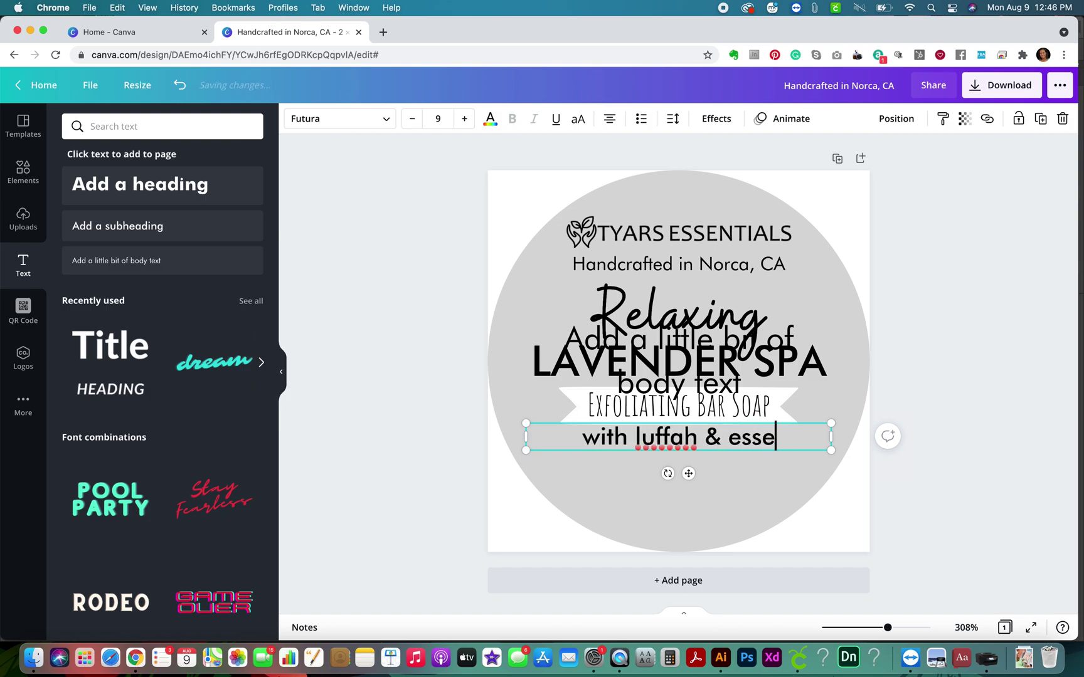
pyautogui.write('ntials oils')
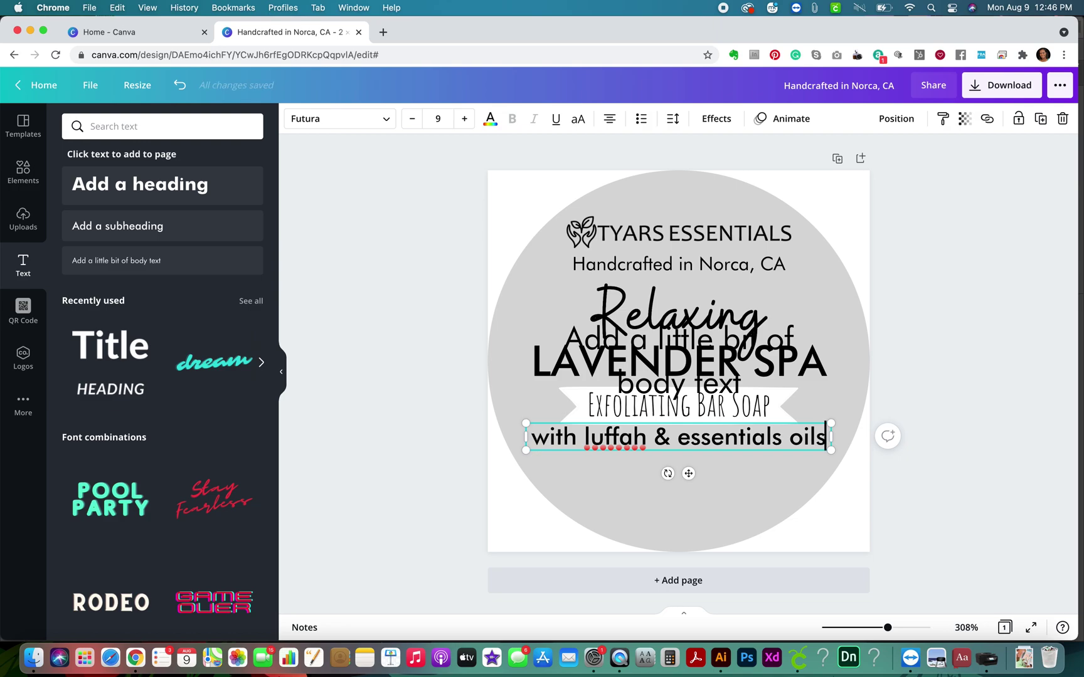
pyautogui.press('super+a')
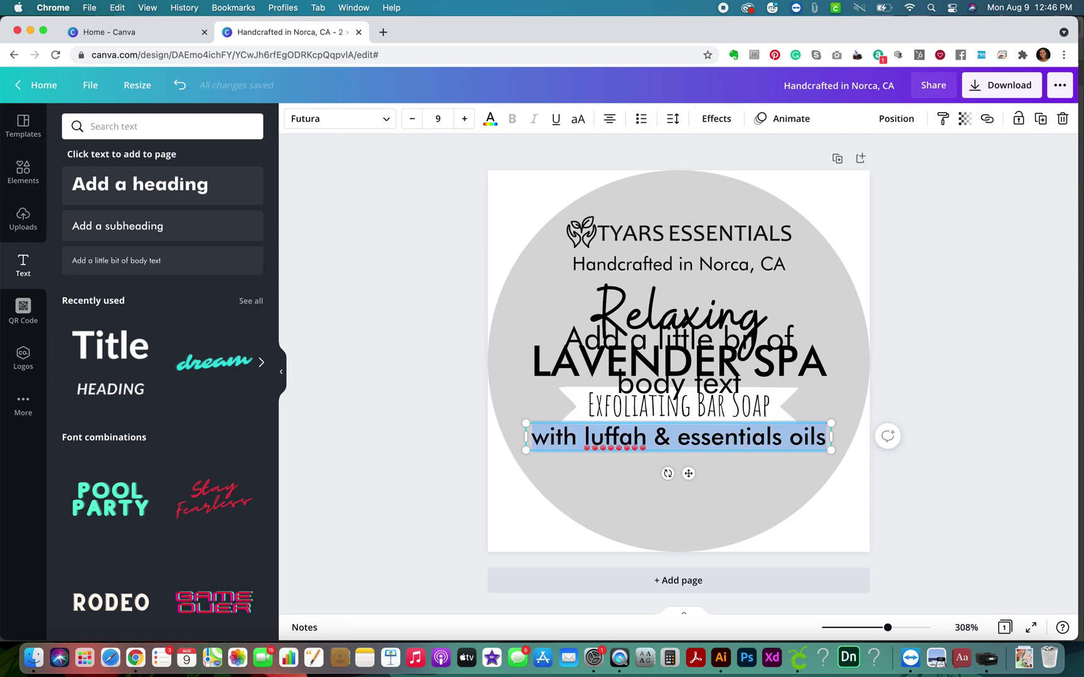
pyautogui.click(412, 118)
# Step: Delete the leftover body text placeholder and move the "with luffah & essentials oils" line slightly further below the banner
pyautogui.click(726, 390)
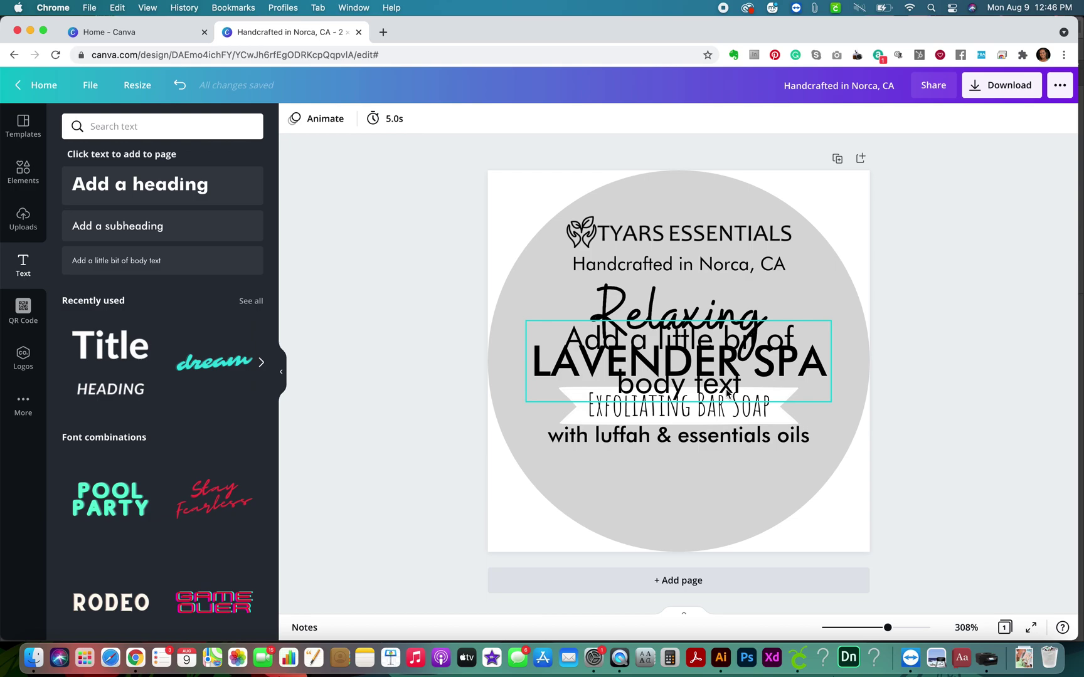
pyautogui.press('Delete')
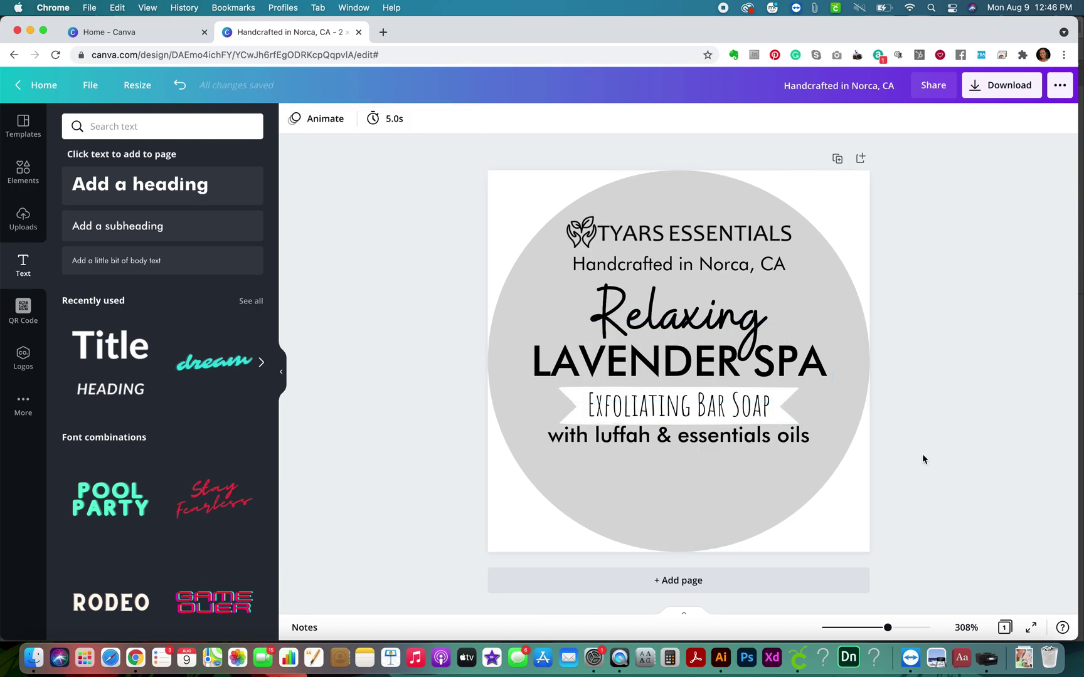
pyautogui.moveTo(785, 437); pyautogui.dragTo(786, 447)
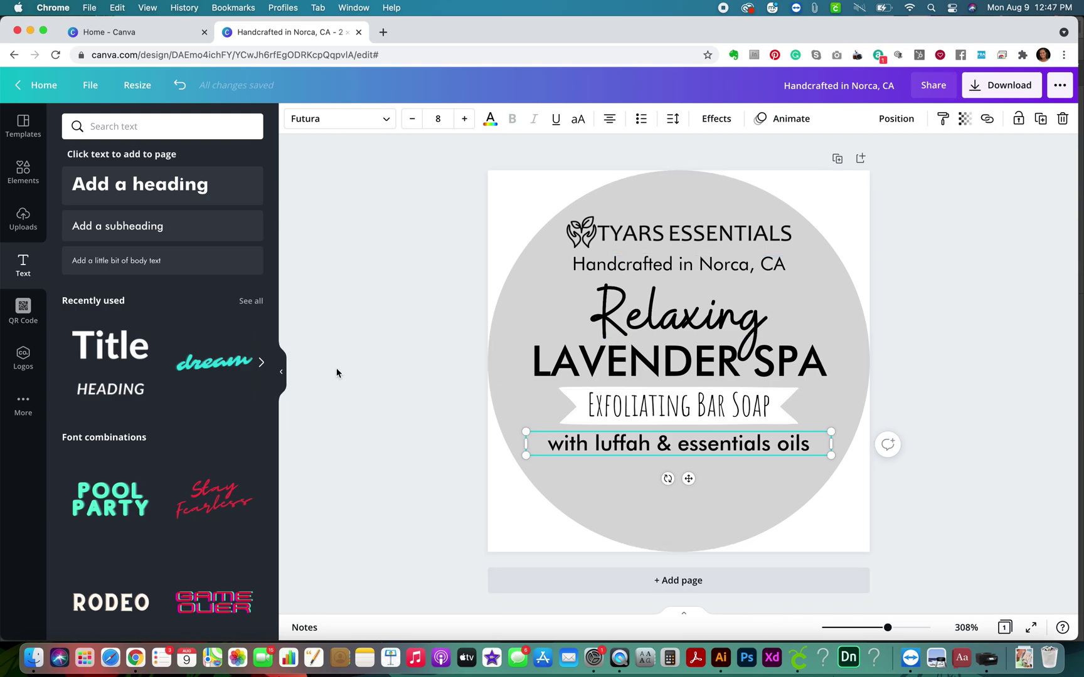
# Step: Add a body text box below the ingredient line reading "NET WT. 3.5 OZ (99g)"
pyautogui.click(107, 267)
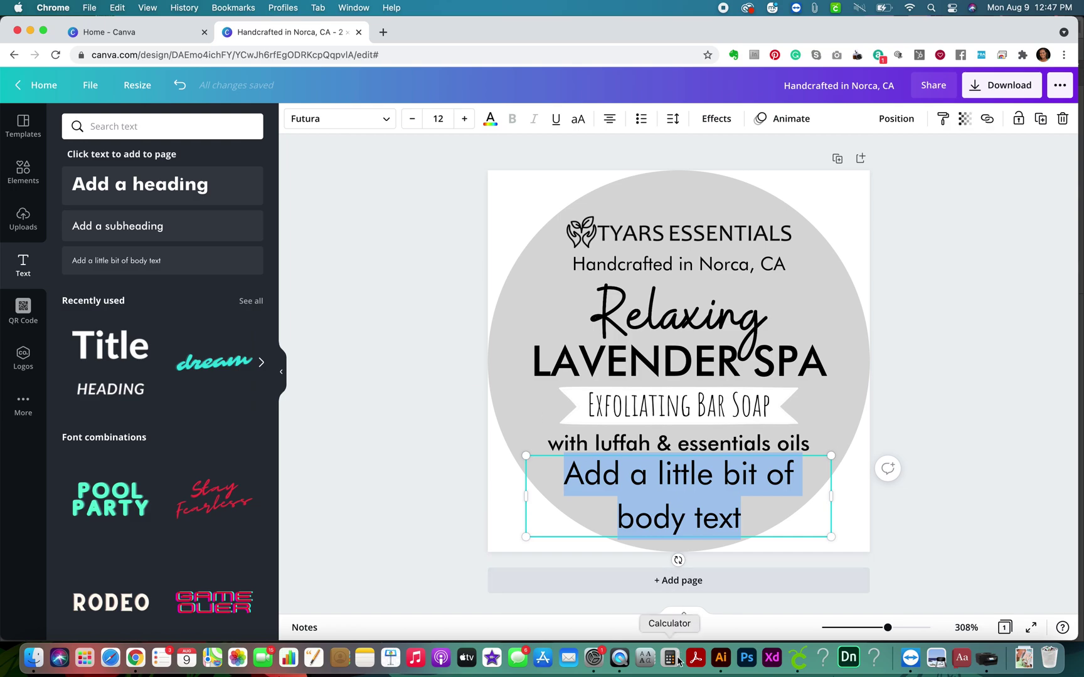
pyautogui.write('Net')
pyautogui.press('BackSpace')
pyautogui.press('BackSpace')
pyautogui.write('ET WT. ')
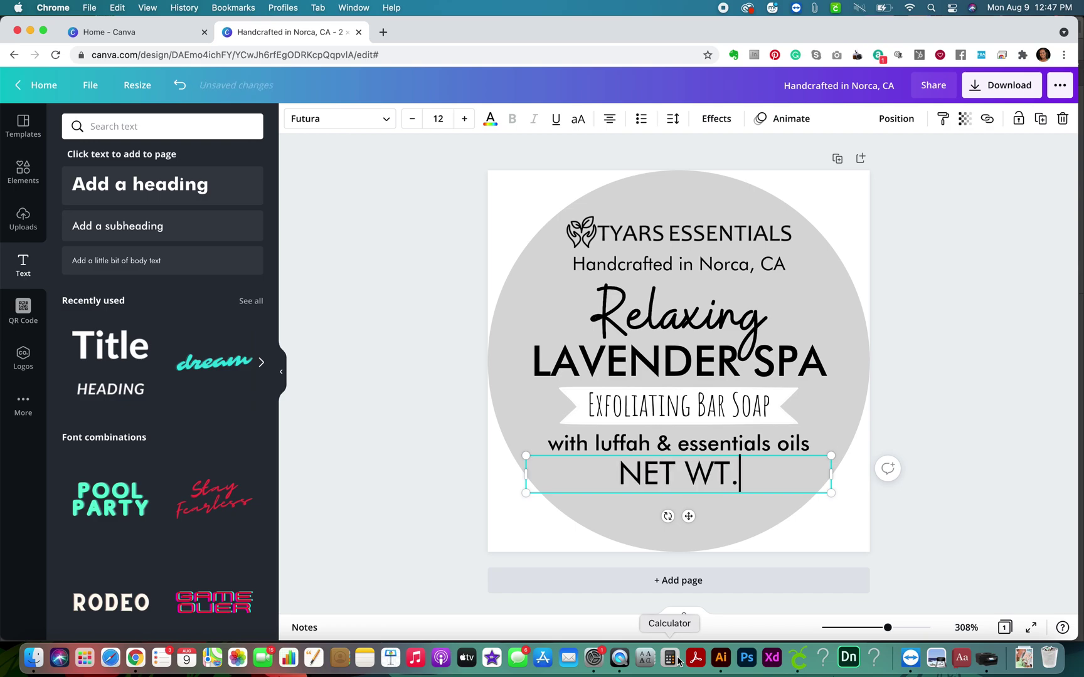
pyautogui.write('3.')
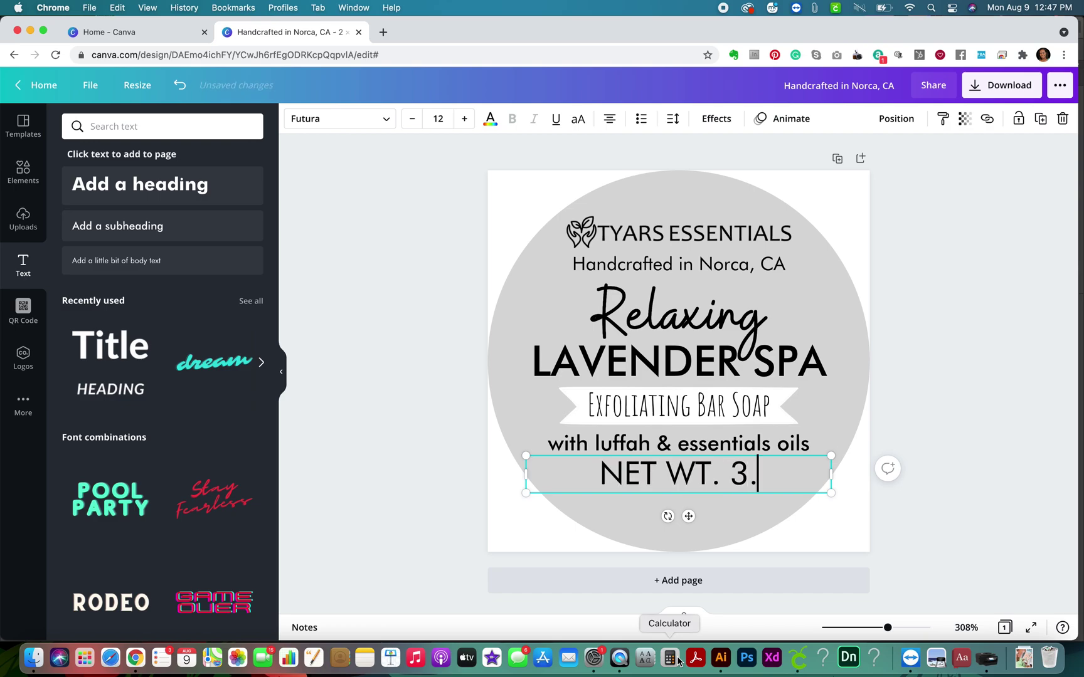
pyautogui.write('5 OZ')
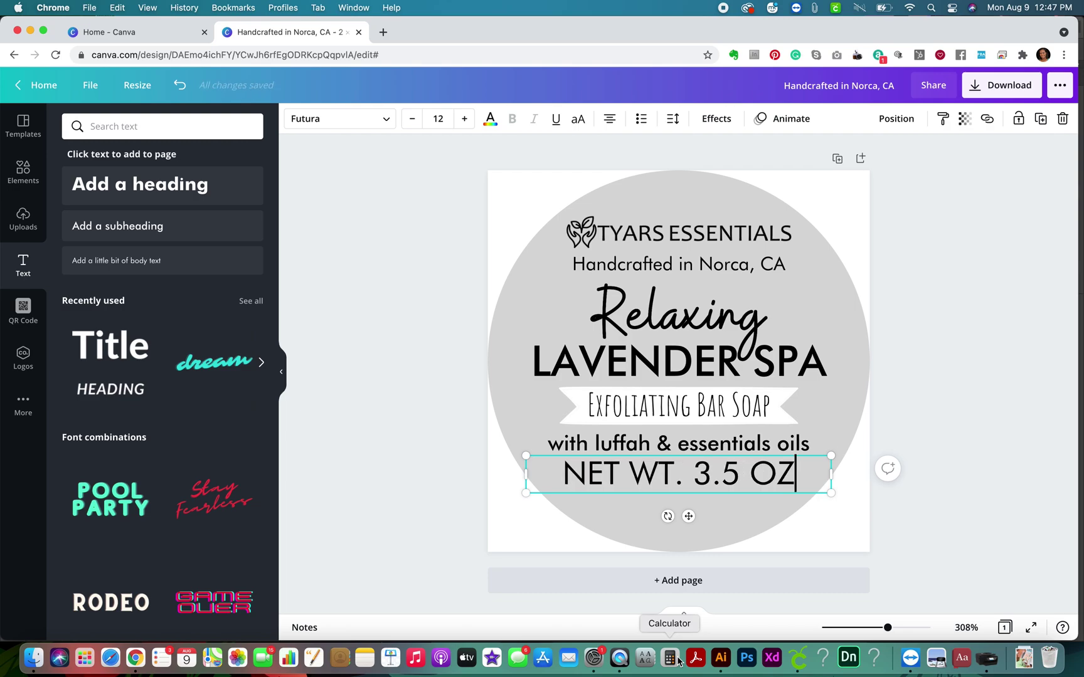
pyautogui.write(' (')
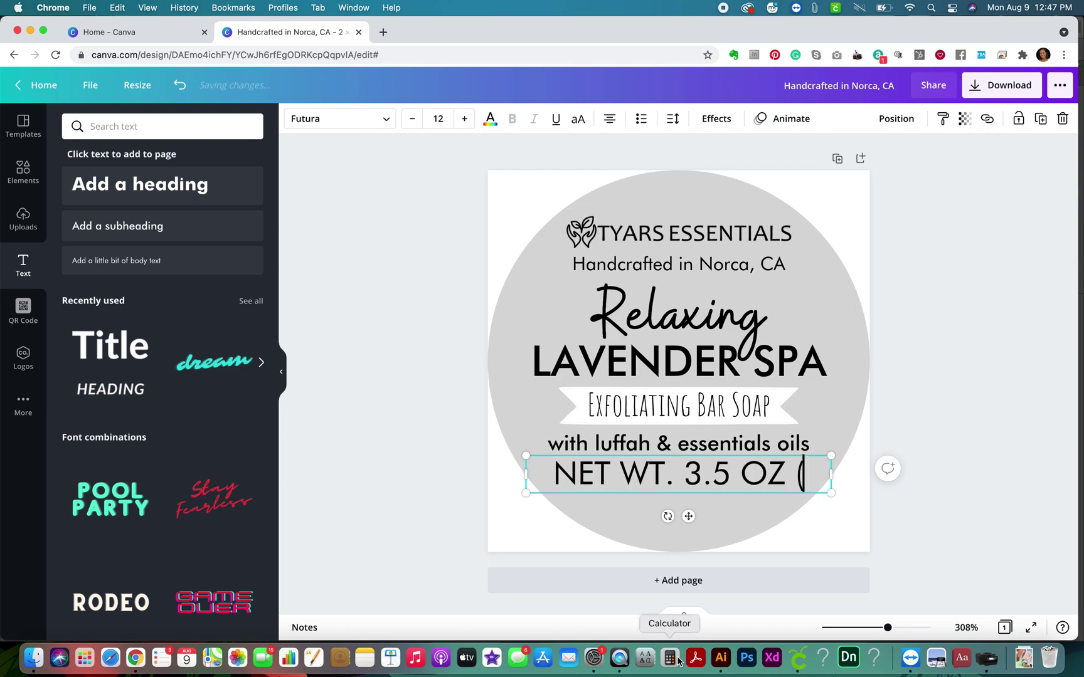
pyautogui.write('99G)')
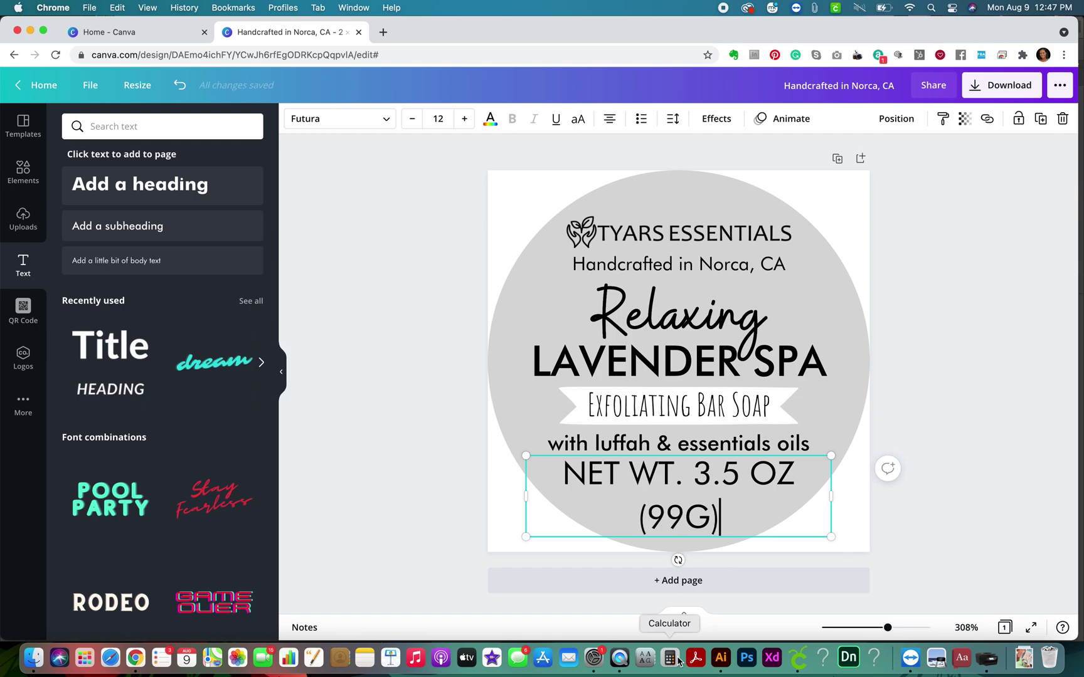
pyautogui.press('BackSpace')
pyautogui.press('BackSpace')
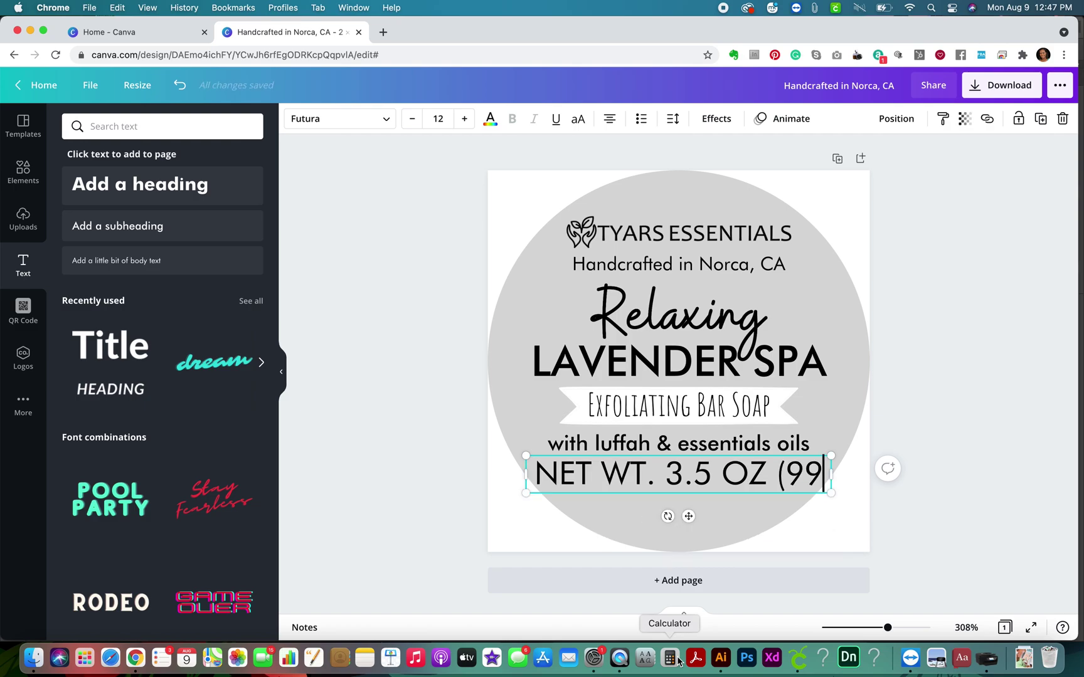
pyautogui.write('g)')
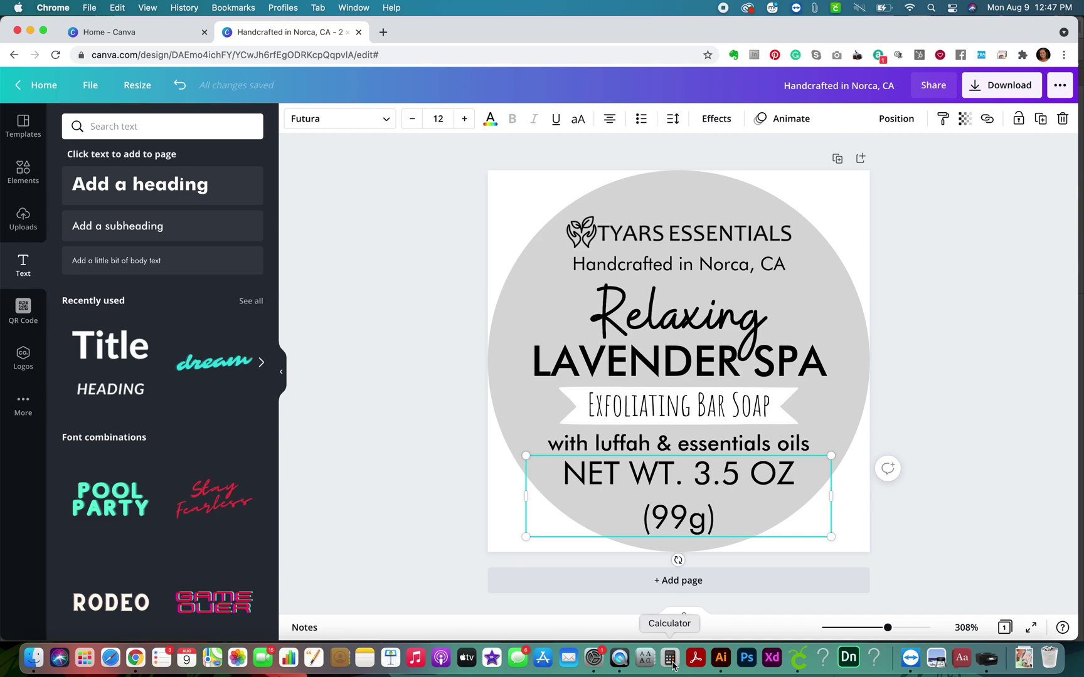
# Step: Change the font of the net weight text to Futura Light Condensed
pyautogui.press('super+a')
pyautogui.click(339, 118)
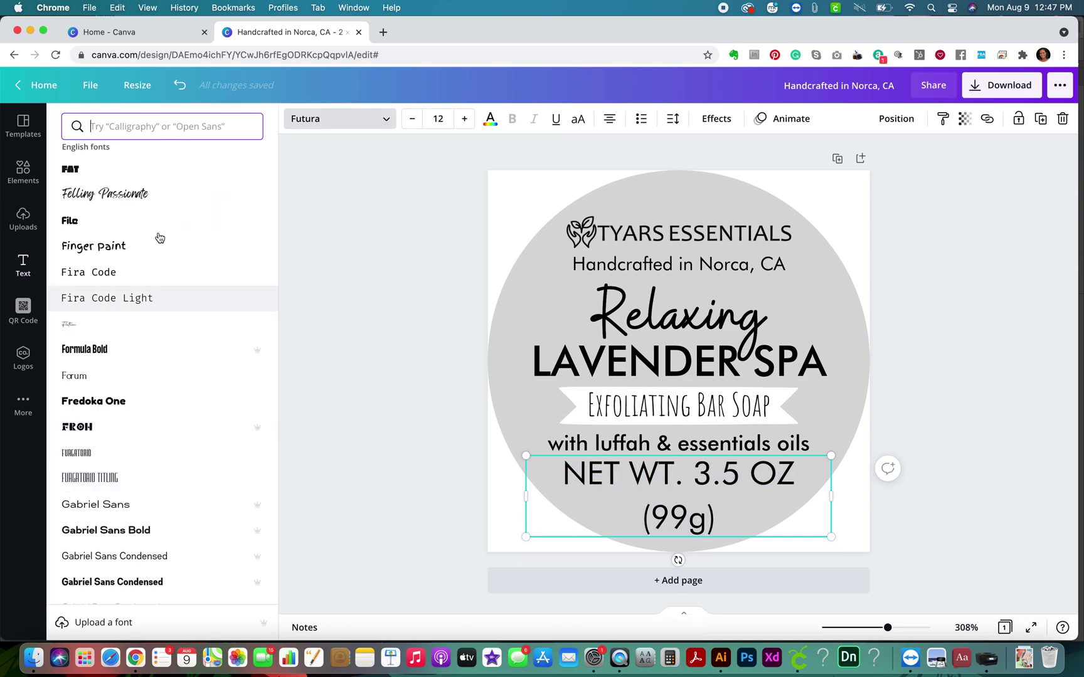
pyautogui.write('futur')
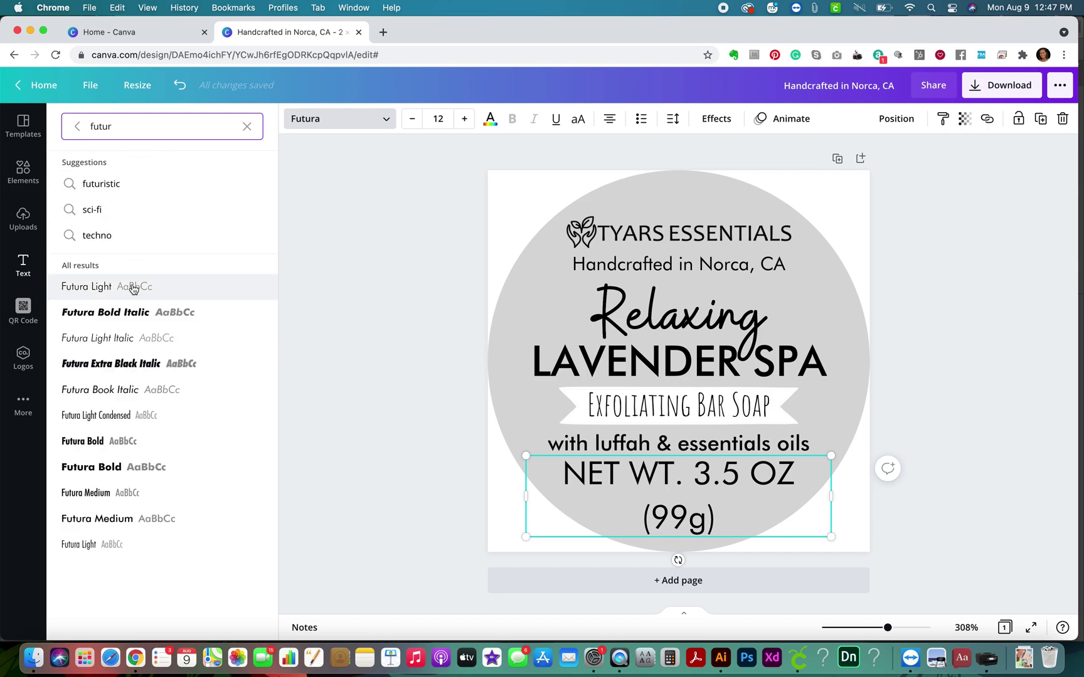
pyautogui.click(123, 418)
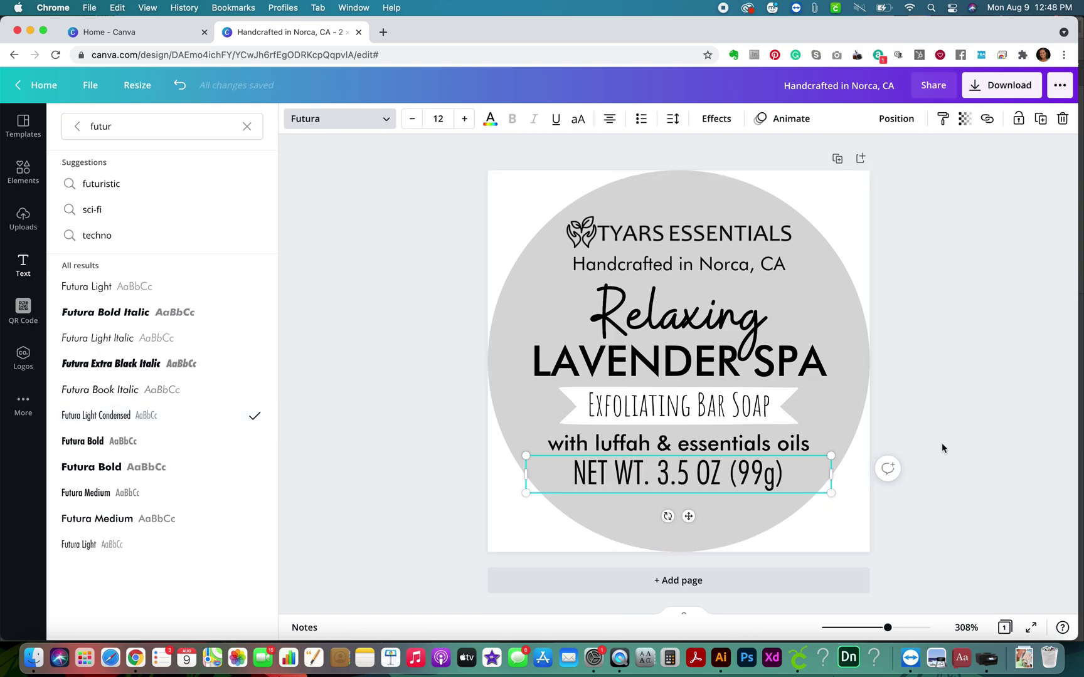
# Step: Move the net weight text down toward the circle's lower edge, leaving a gap below the ingredient line
pyautogui.click(718, 468)
pyautogui.click(715, 442)
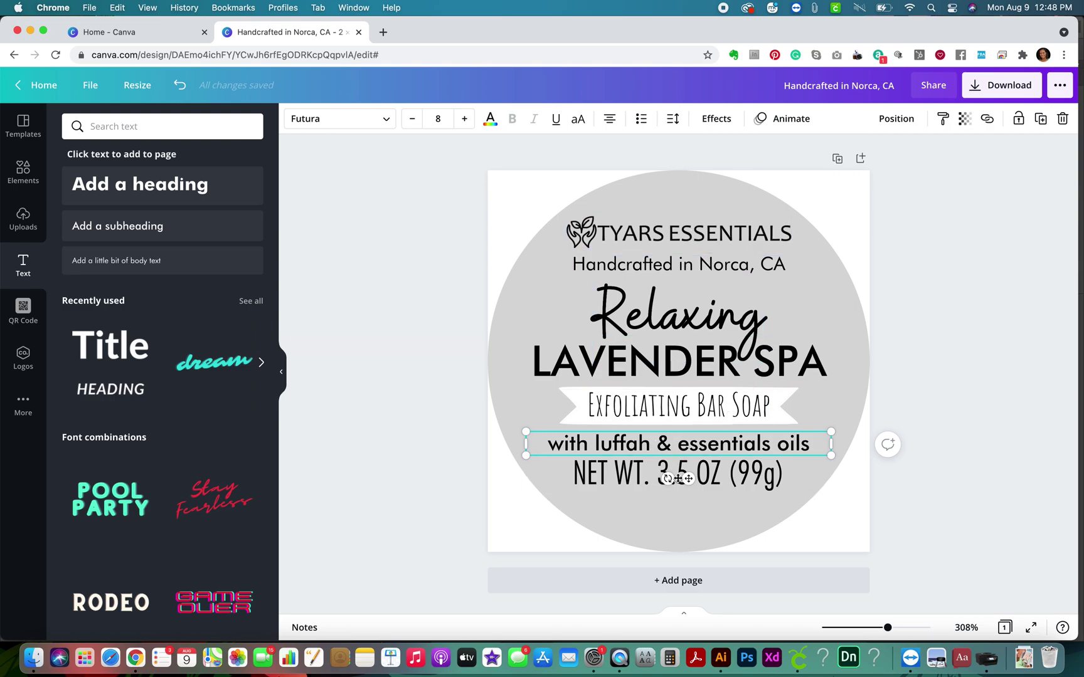
pyautogui.click(891, 508)
pyautogui.click(742, 485)
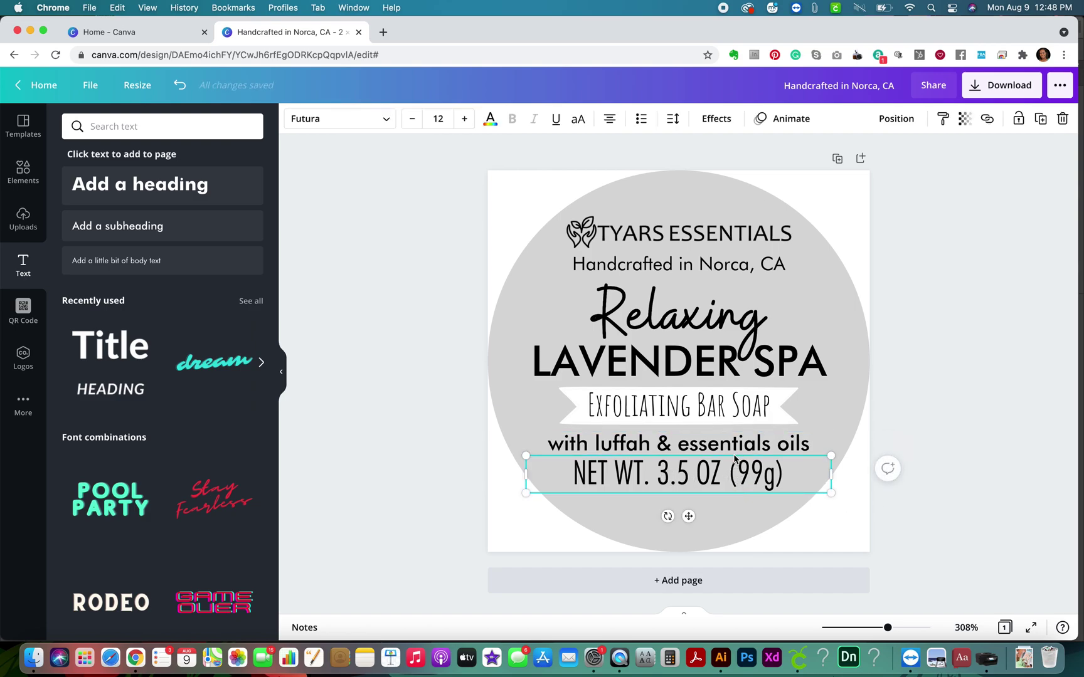
pyautogui.click(797, 475)
pyautogui.click(917, 535)
pyautogui.click(684, 483)
pyautogui.moveTo(684, 483)
pyautogui.mouseDown()
pyautogui.moveTo(684, 506)
pyautogui.moveTo(683, 497)
pyautogui.mouseUp()
pyautogui.click(887, 497)
pyautogui.click(727, 444)
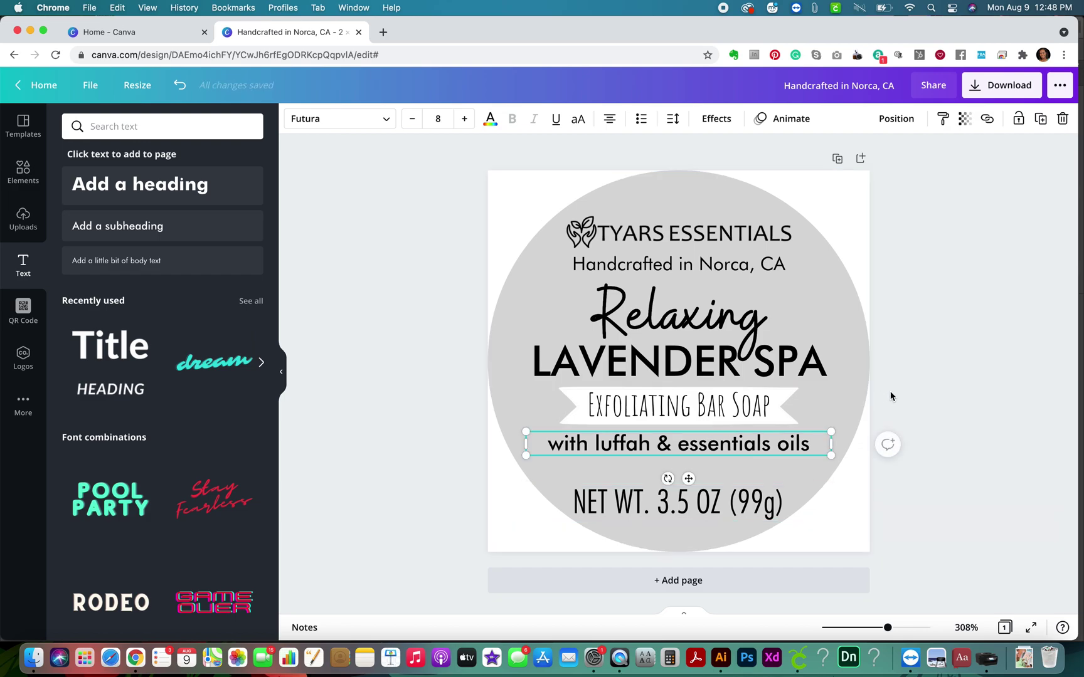
pyautogui.click(923, 367)
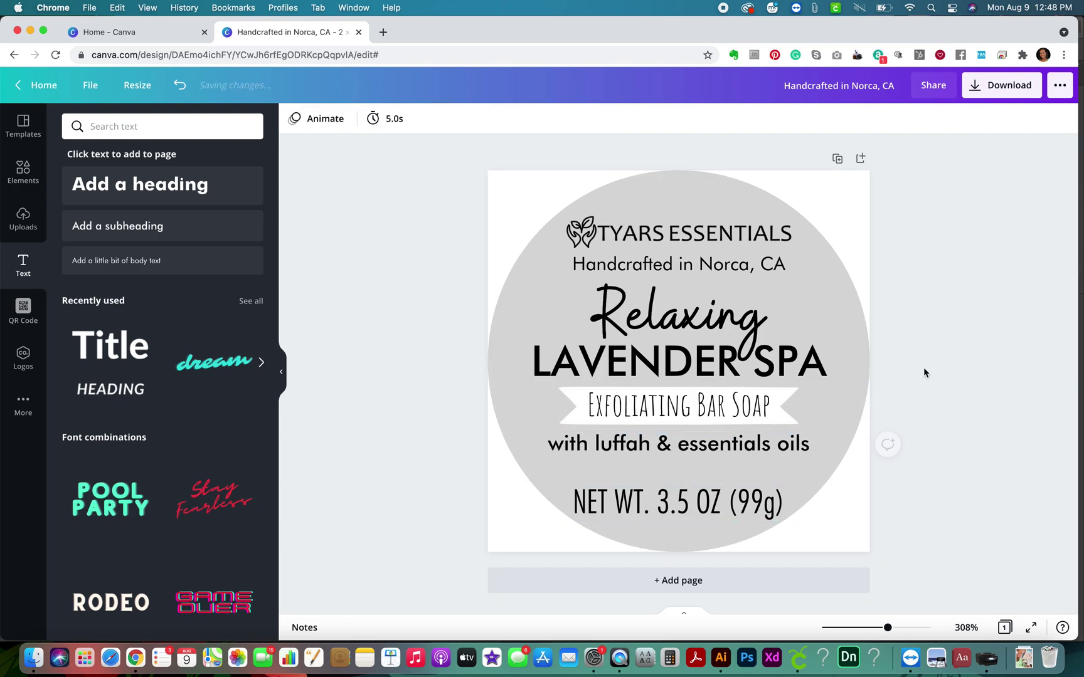
# Step: Move the "Handcrafted in Norca, CA" tagline up slightly, closer to the Tyars Essentials logo
pyautogui.click(739, 323)
pyautogui.click(751, 266)
pyautogui.moveTo(747, 258); pyautogui.dragTo(750, 252)
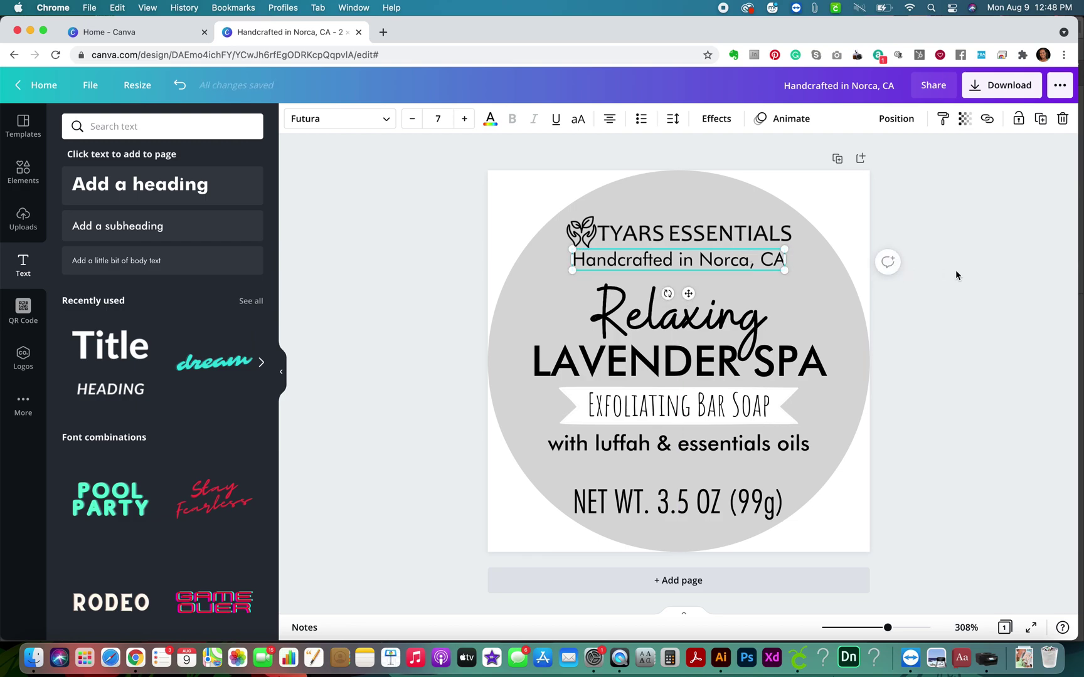
pyautogui.click(960, 276)
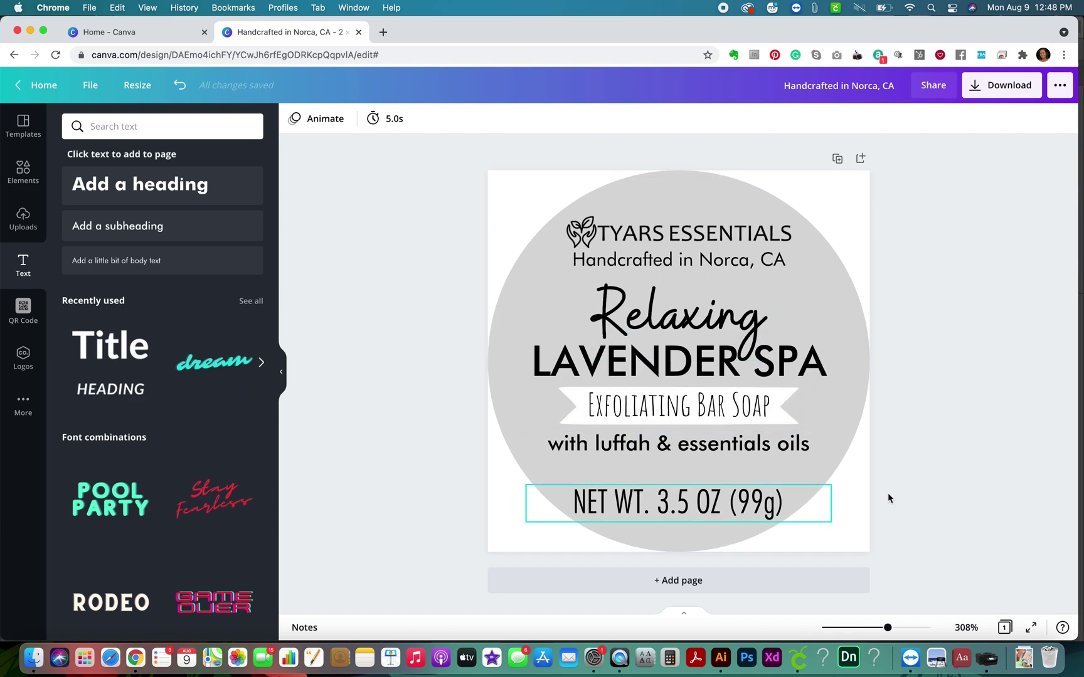
# Step: Shift the Tyars Essentials logo up a little and nudge the "Handcrafted in Norca, CA" tagline up directly beneath it
pyautogui.moveTo(682, 238); pyautogui.dragTo(683, 231)
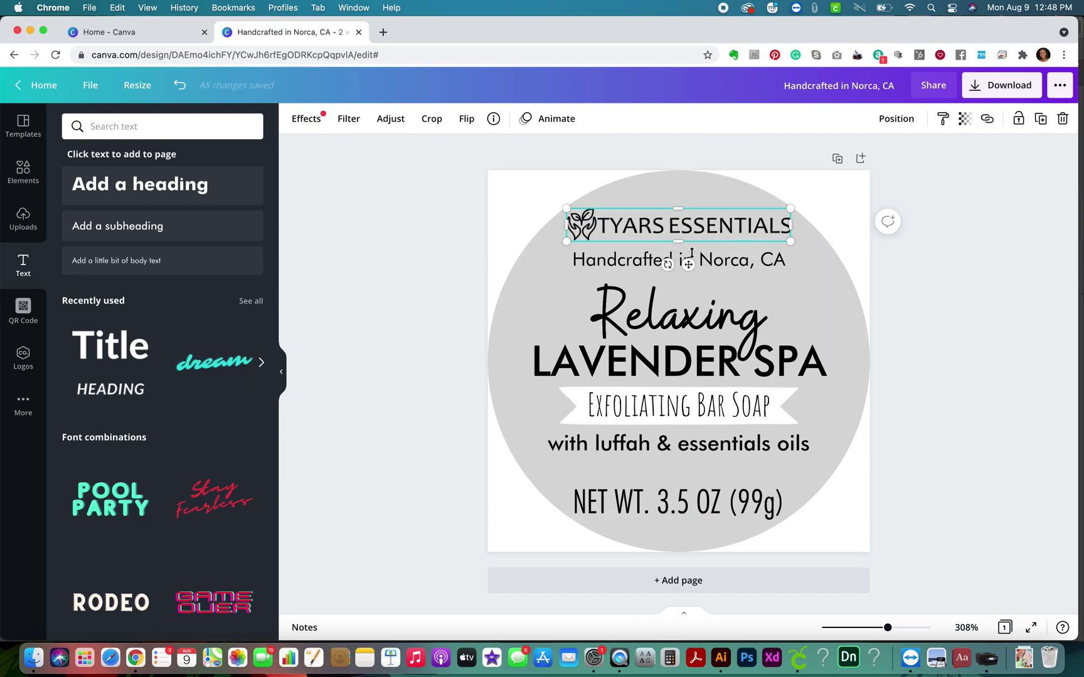
pyautogui.click(945, 286)
pyautogui.click(783, 268)
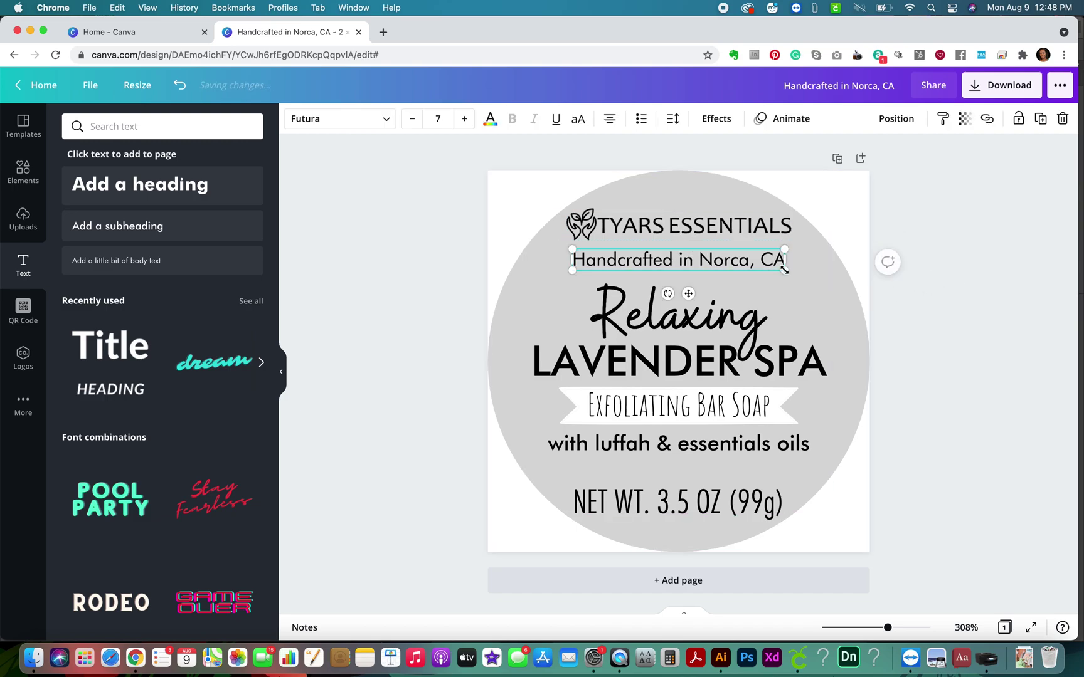
pyautogui.press('Up')
pyautogui.press('Up')
pyautogui.press('Up')
pyautogui.press('Up')
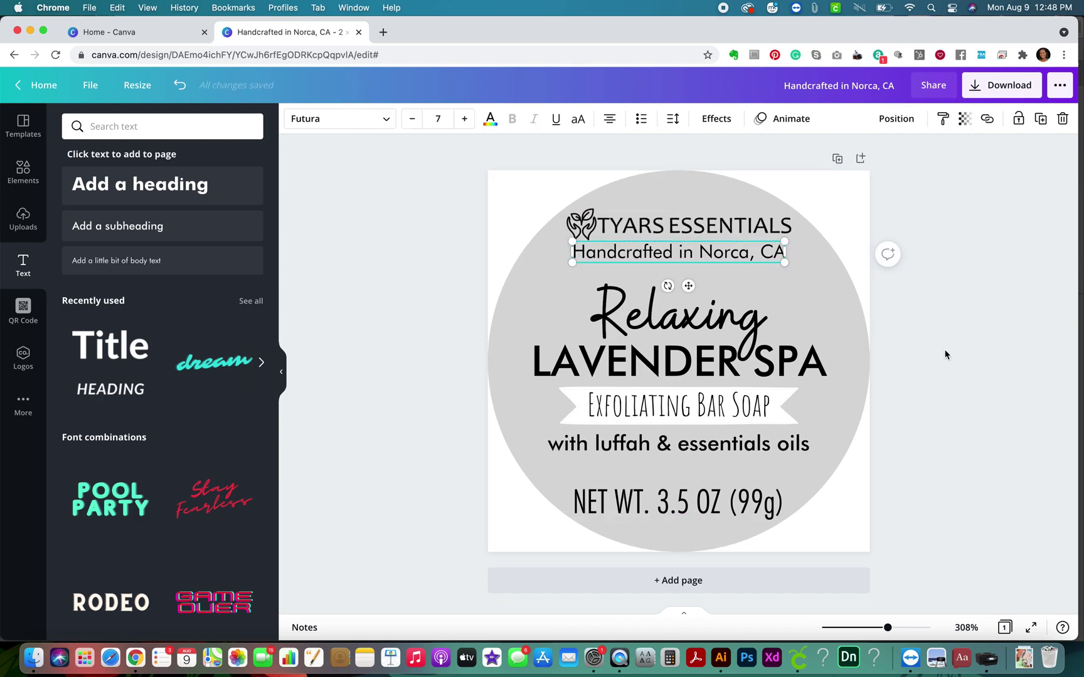
pyautogui.click(945, 355)
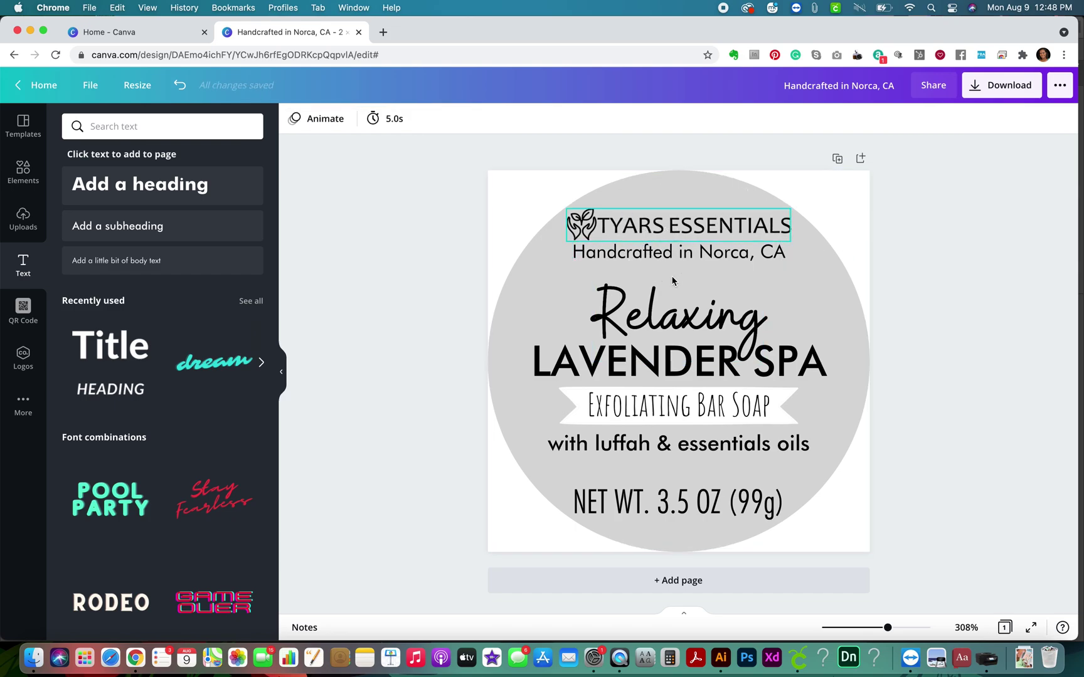
# Step: Move the "Relaxing LAVENDER SPA" title, the "Exfoliating Bar Soap" banner and the ingredient line up slightly to balance the spacing
pyautogui.click(674, 314)
pyautogui.keyDown('shift'); pyautogui.click(810, 367); pyautogui.keyUp('shift')
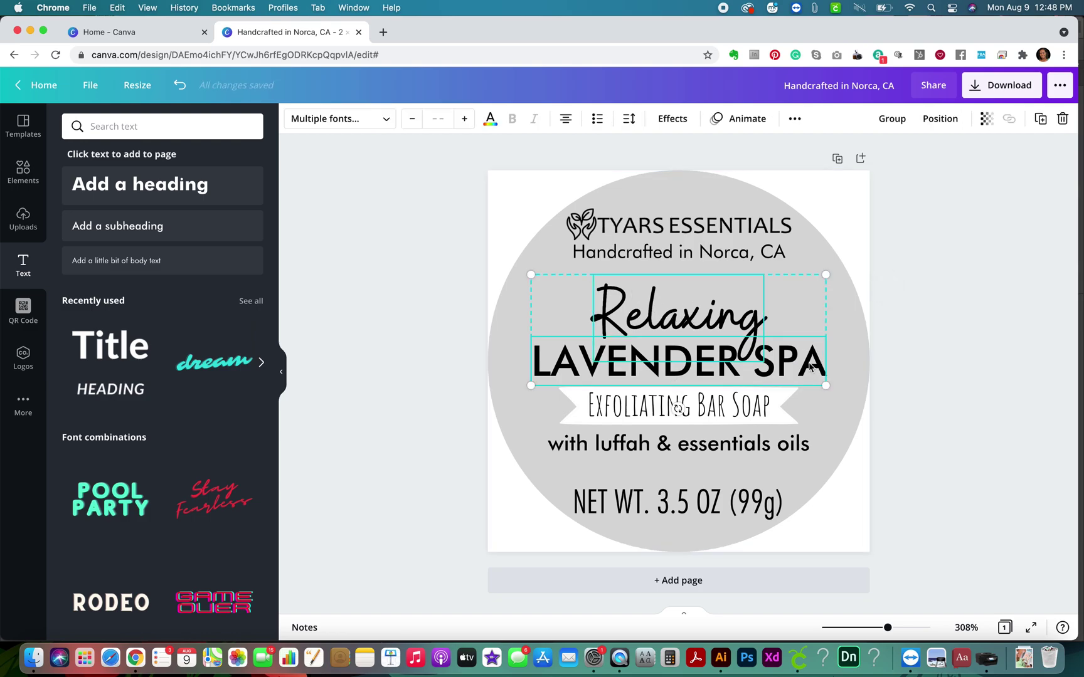
pyautogui.keyDown('shift'); pyautogui.click(761, 411); pyautogui.keyUp('shift')
pyautogui.moveTo(784, 415); pyautogui.dragTo(803, 439)
pyautogui.click(900, 450)
pyautogui.click(809, 447)
pyautogui.click(948, 486)
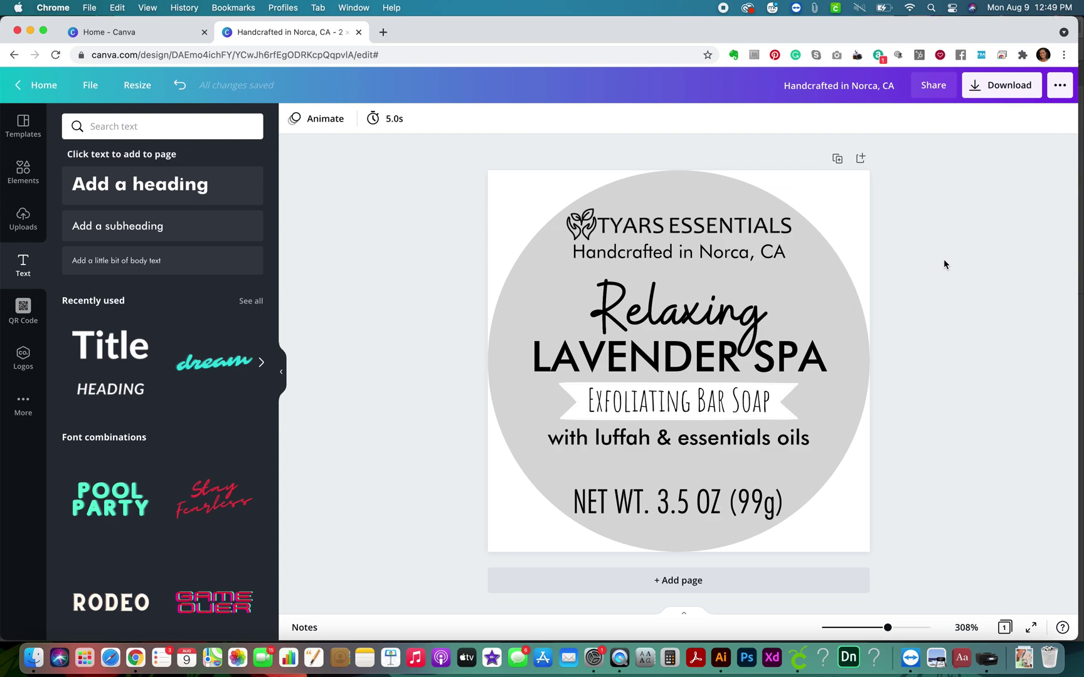
# Step: Change the grey background circle's fill colour to white
pyautogui.click(835, 307)
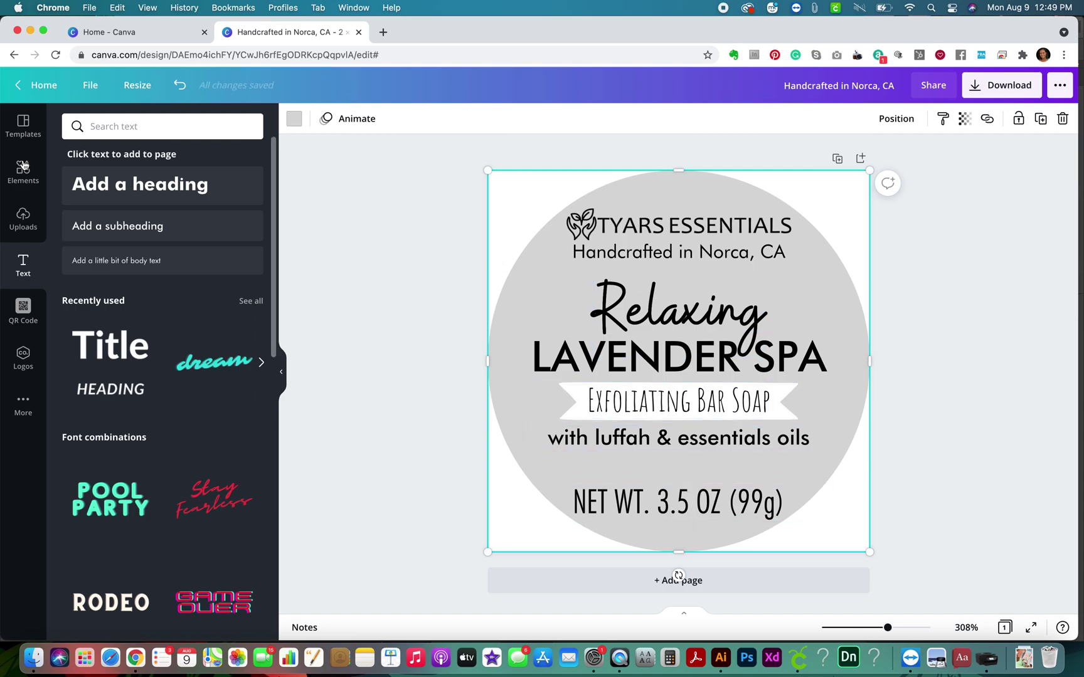
pyautogui.click(294, 122)
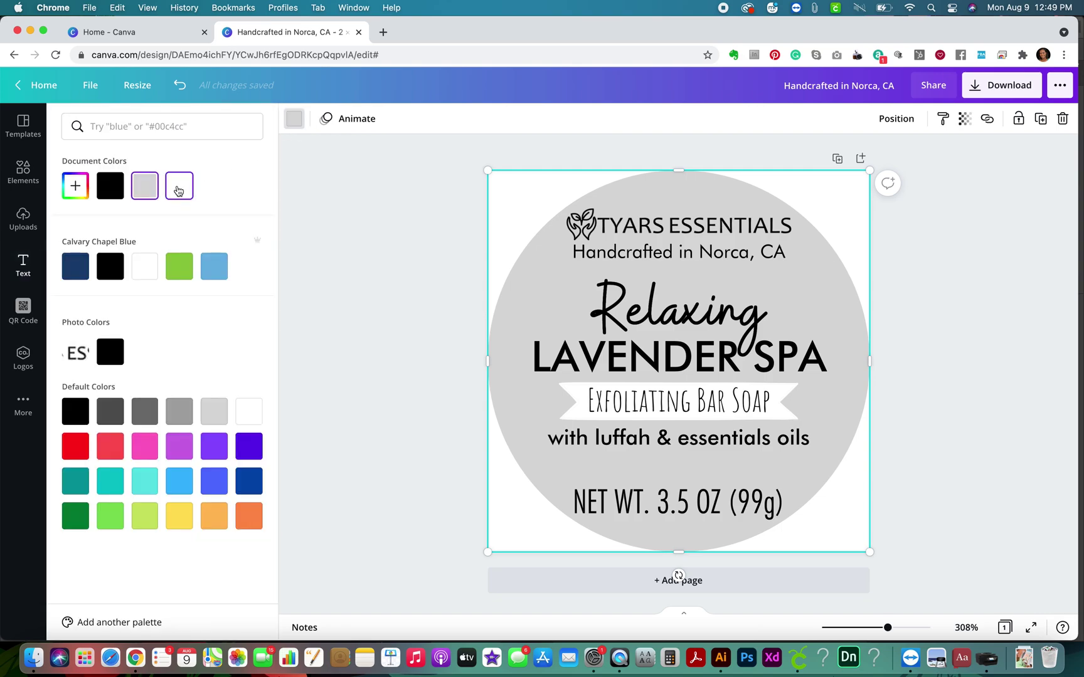
pyautogui.click(178, 184)
pyautogui.click(334, 202)
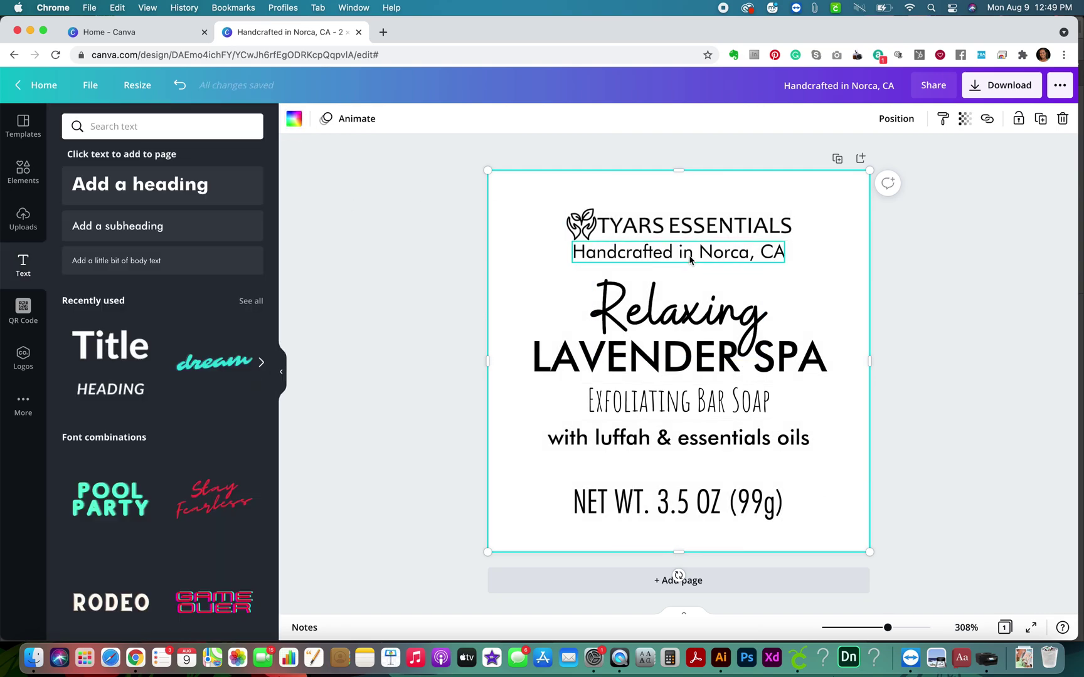
# Step: Recolour "Relaxing", "LAVENDER SPA", "Exfoliating Bar Soap", the ingredient line and the net weight text to purple from the default colours
pyautogui.click(687, 308)
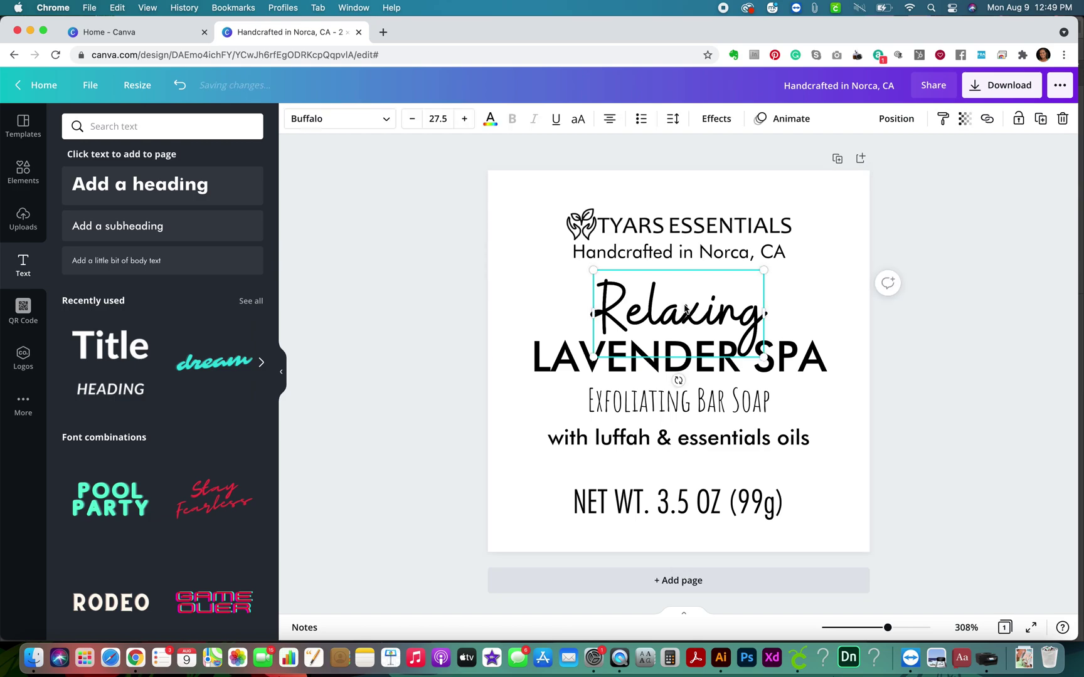
pyautogui.keyDown('shift'); pyautogui.click(792, 353); pyautogui.keyUp('shift')
pyautogui.keyDown('shift'); pyautogui.click(677, 405); pyautogui.keyUp('shift')
pyautogui.keyDown('shift'); pyautogui.click(678, 441); pyautogui.keyUp('shift')
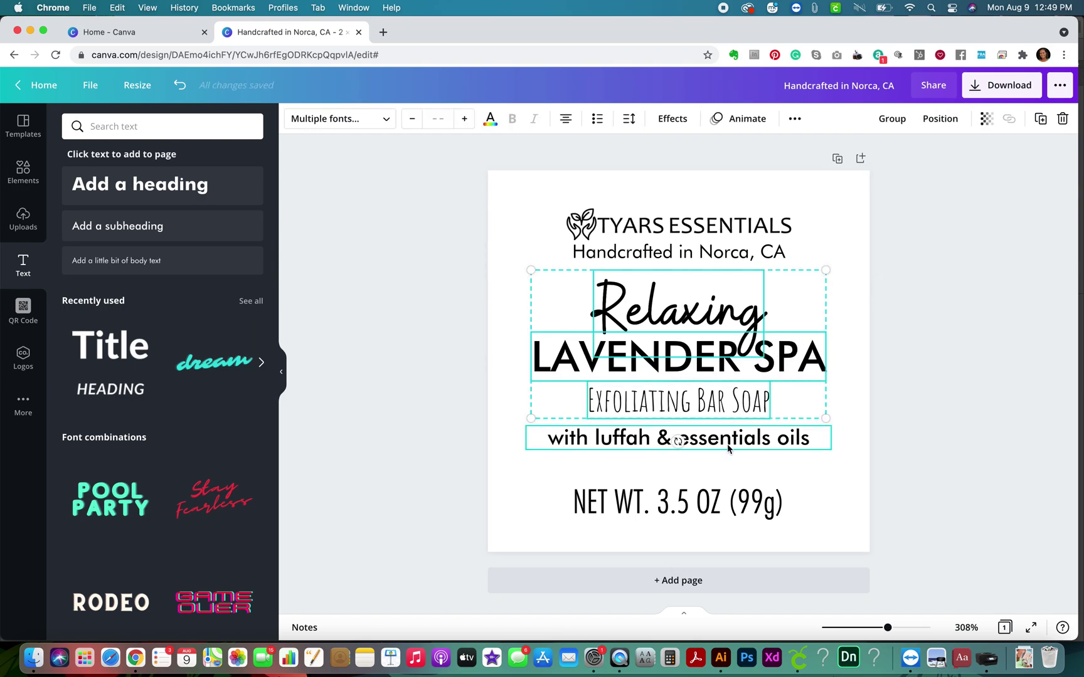
pyautogui.keyDown('shift'); pyautogui.click(721, 502); pyautogui.keyUp('shift')
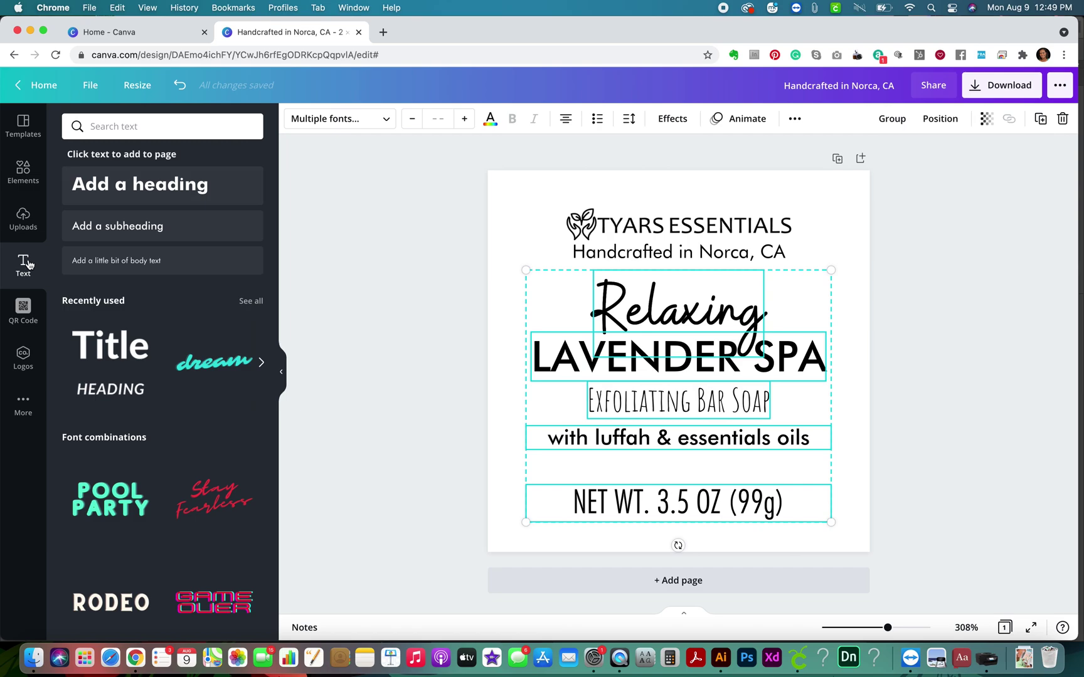
pyautogui.click(490, 119)
pyautogui.click(221, 441)
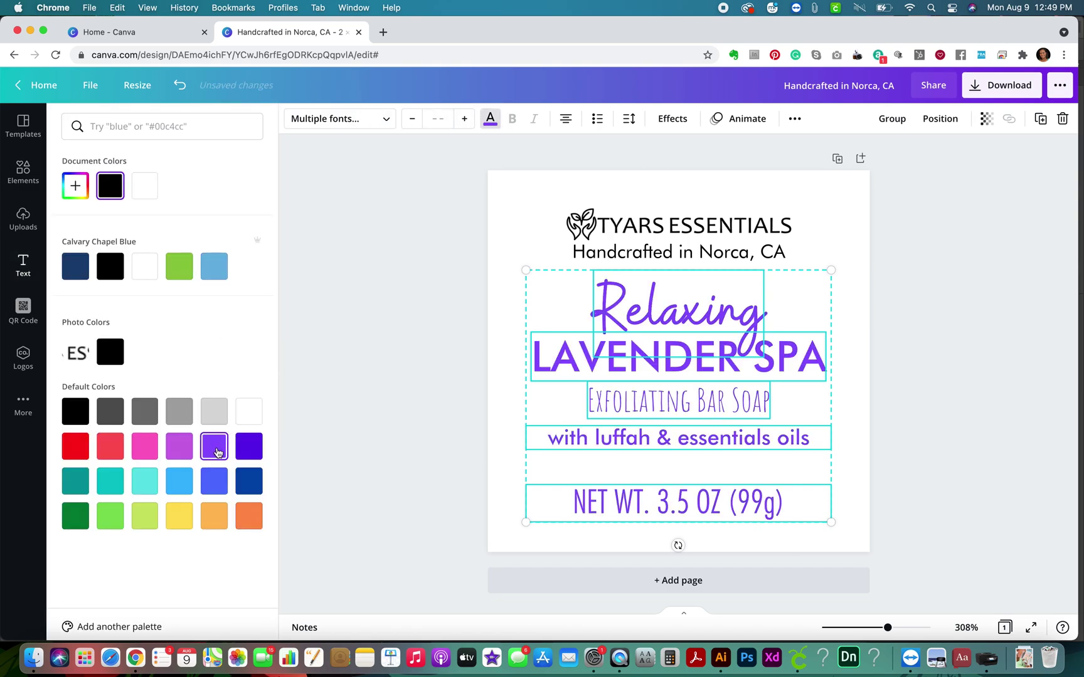
pyautogui.click(392, 411)
pyautogui.click(895, 341)
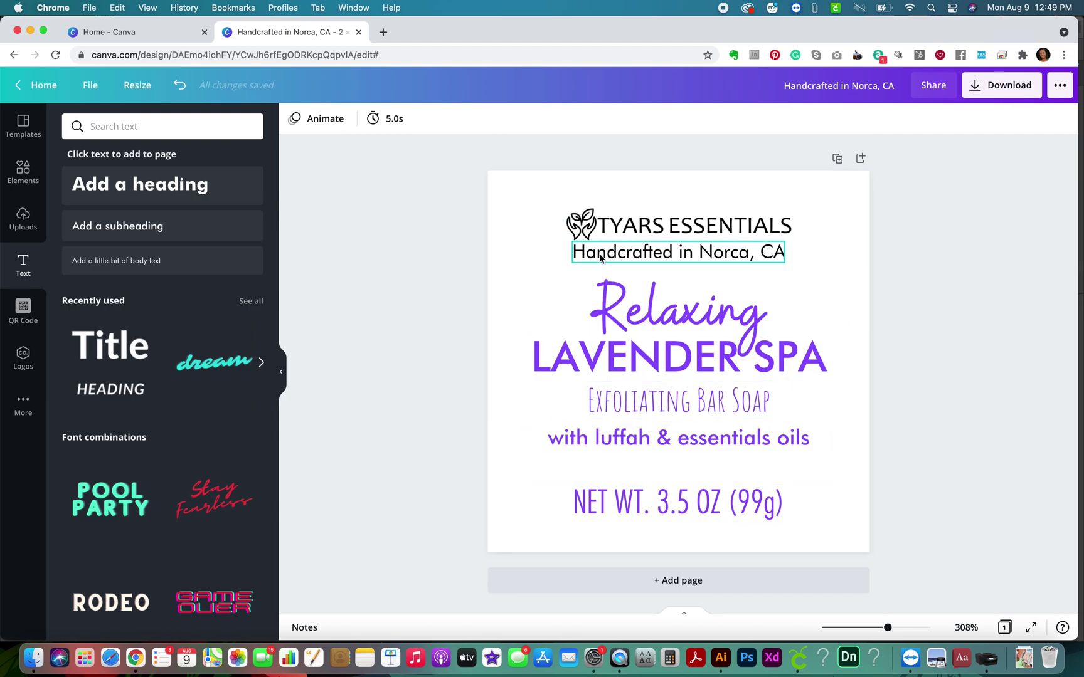
# Step: Correct the town name in the tagline so it reads "Handcrafted in Norco, CA"
pyautogui.click(749, 259)
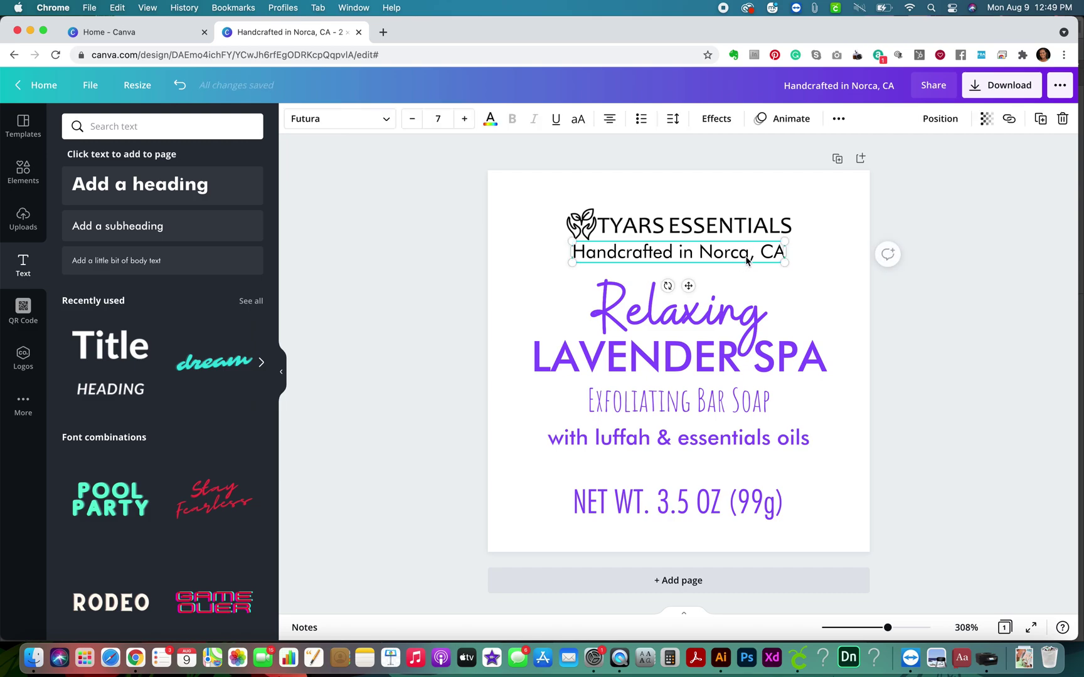
pyautogui.click(745, 255)
pyautogui.click(746, 255)
pyautogui.press('BackSpace')
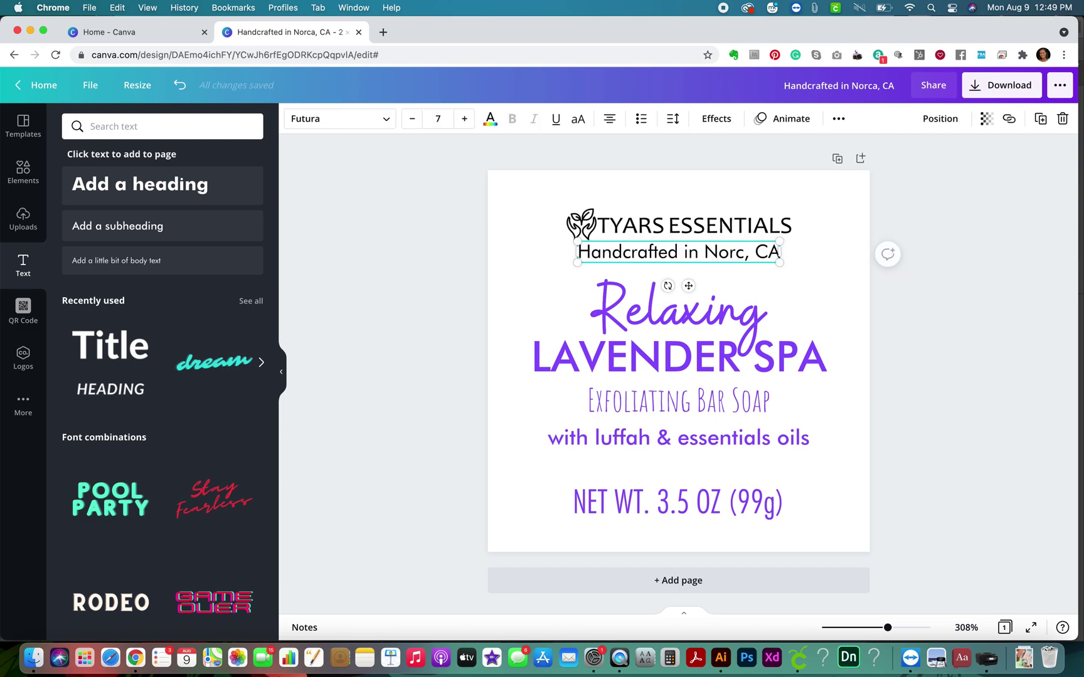
pyautogui.write('o')
pyautogui.click(820, 300)
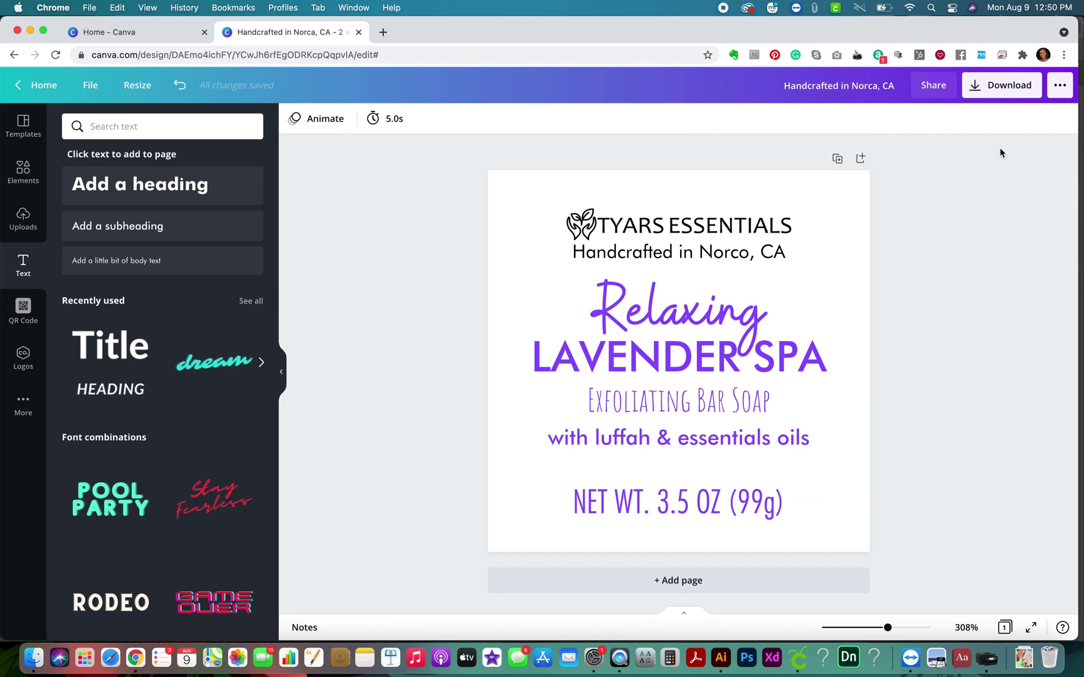
pyautogui.click(997, 88)
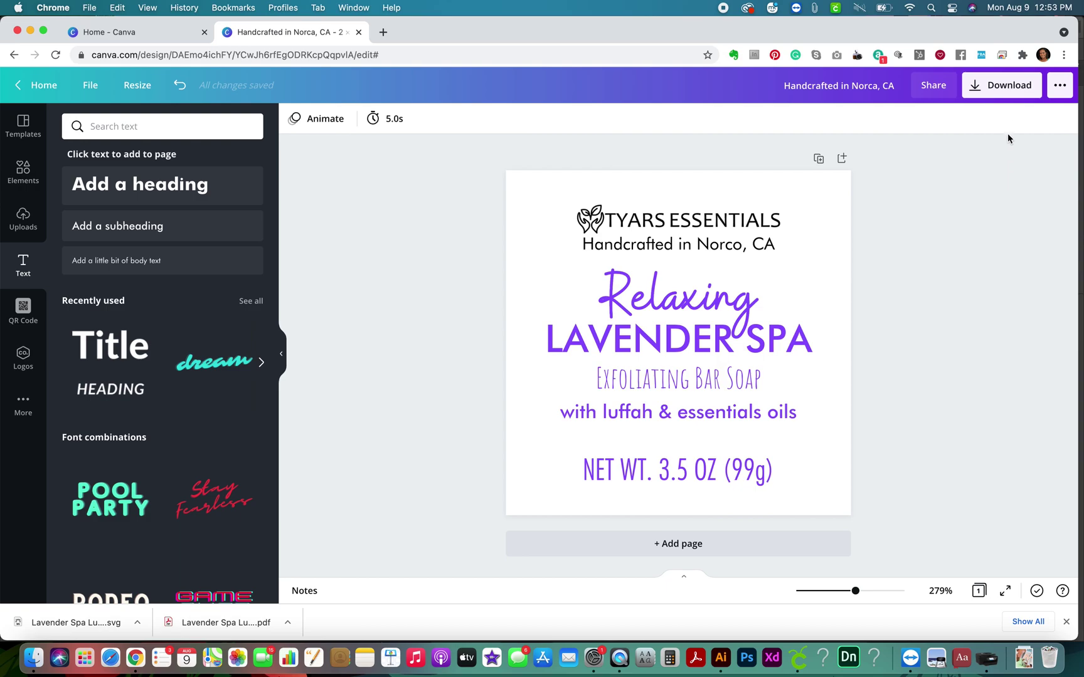
pyautogui.click(1003, 91)
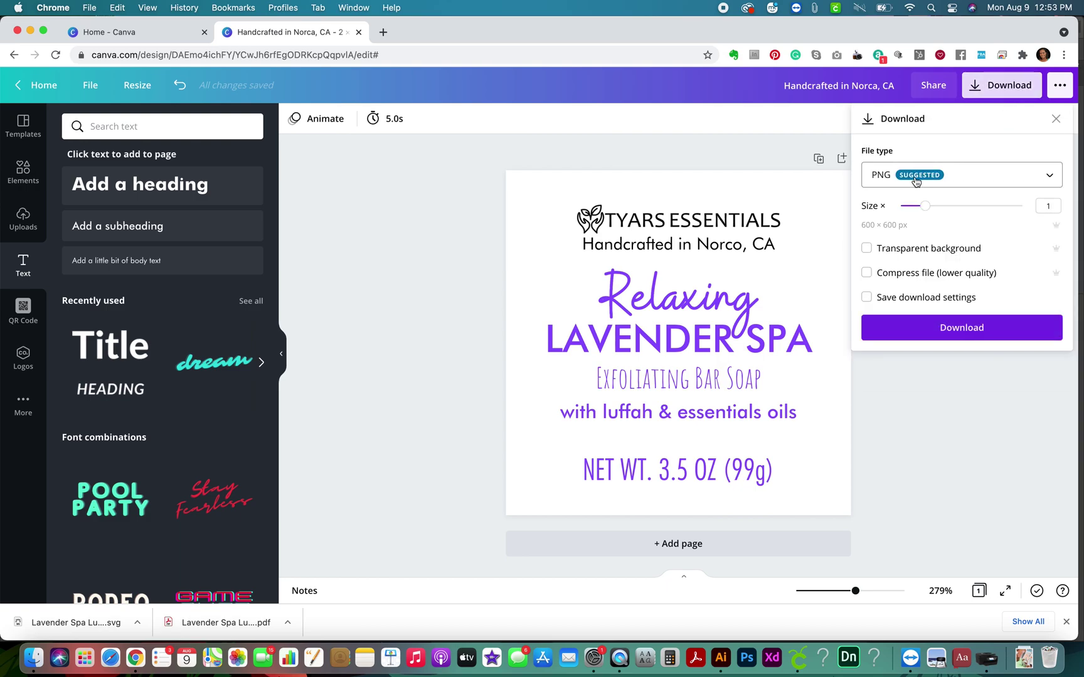
pyautogui.click(867, 249)
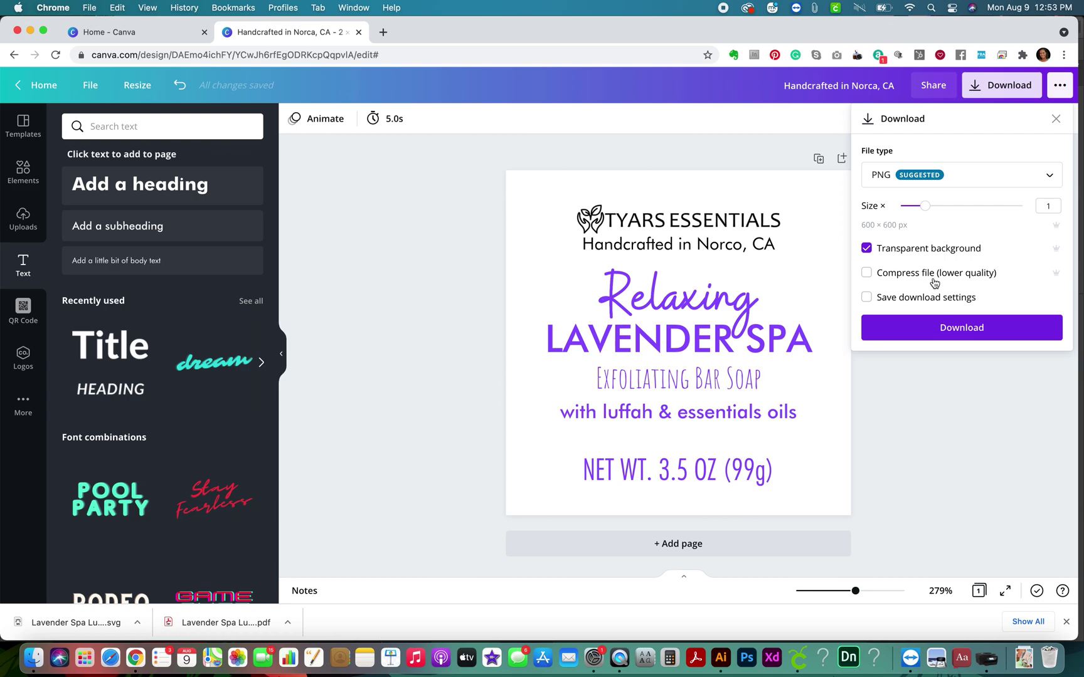
pyautogui.press('Escape')
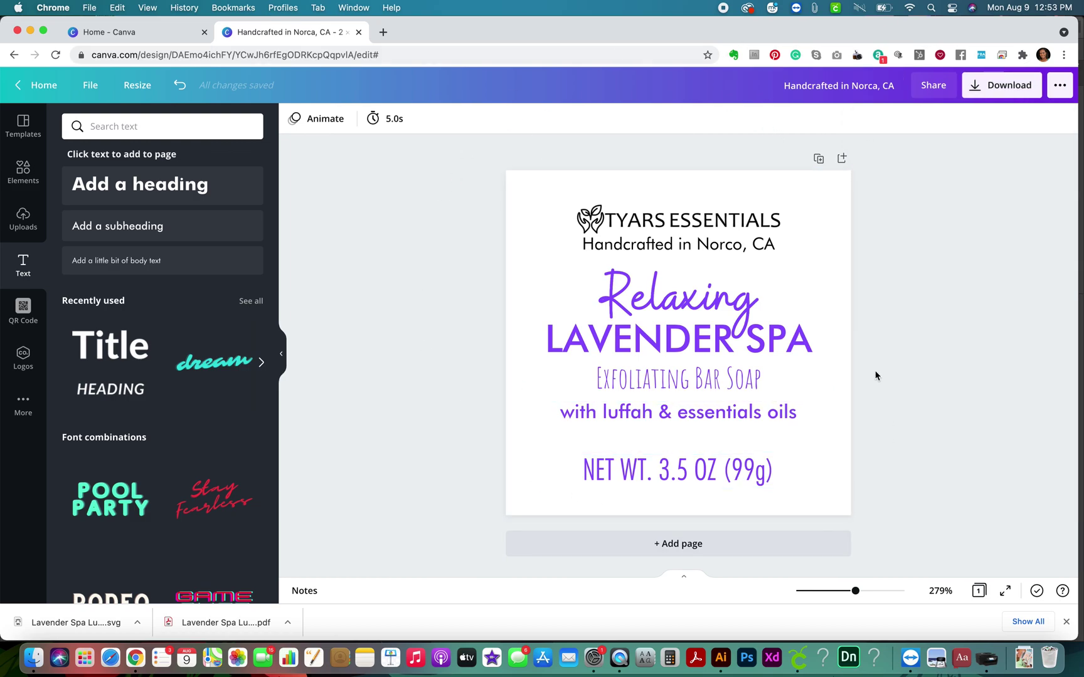
# Step: Download the label as a PNG with transparent background, saved as "Lavender Spa Luffa from Canva" in the Luffa Soap Sticker folder
pyautogui.click(1004, 91)
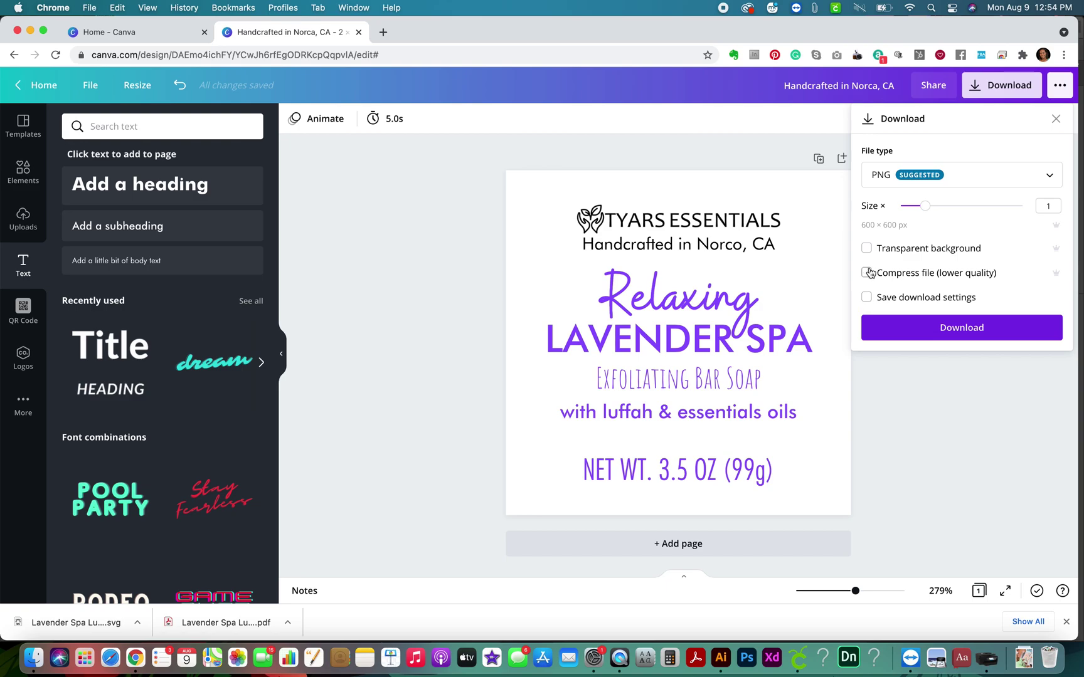
pyautogui.click(866, 249)
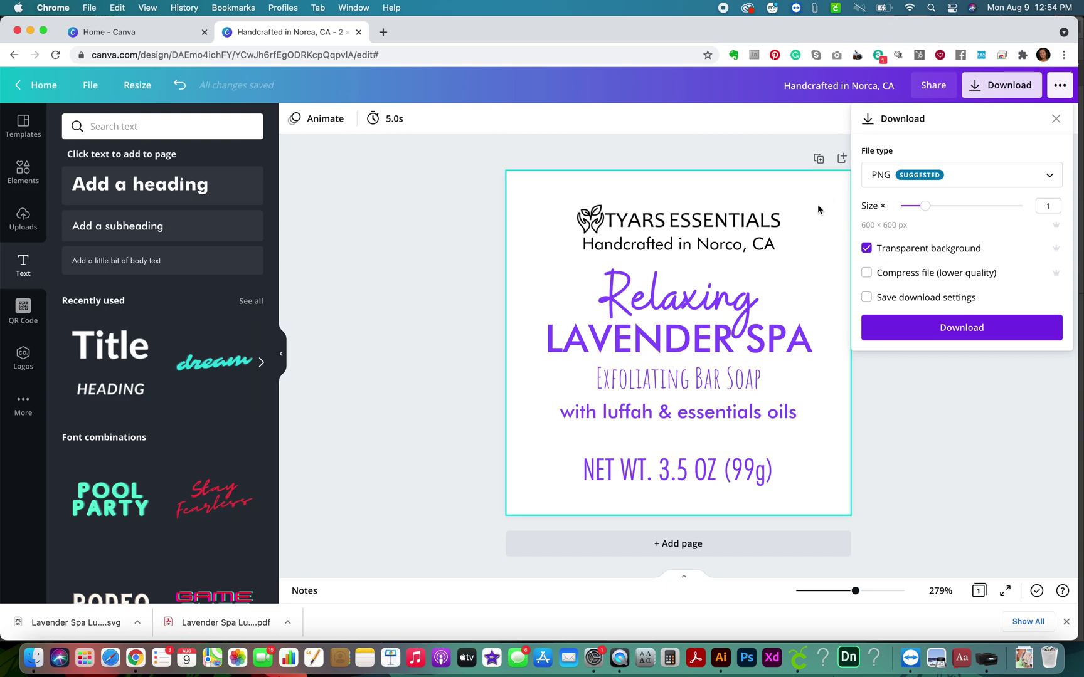
pyautogui.click(959, 331)
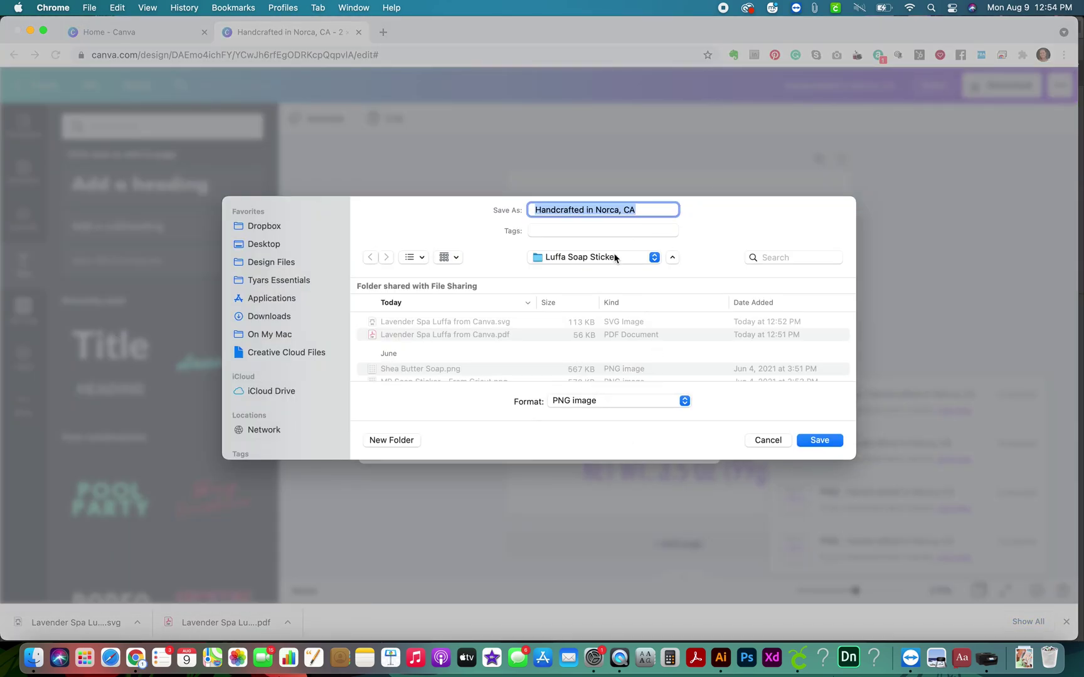
pyautogui.click(465, 321)
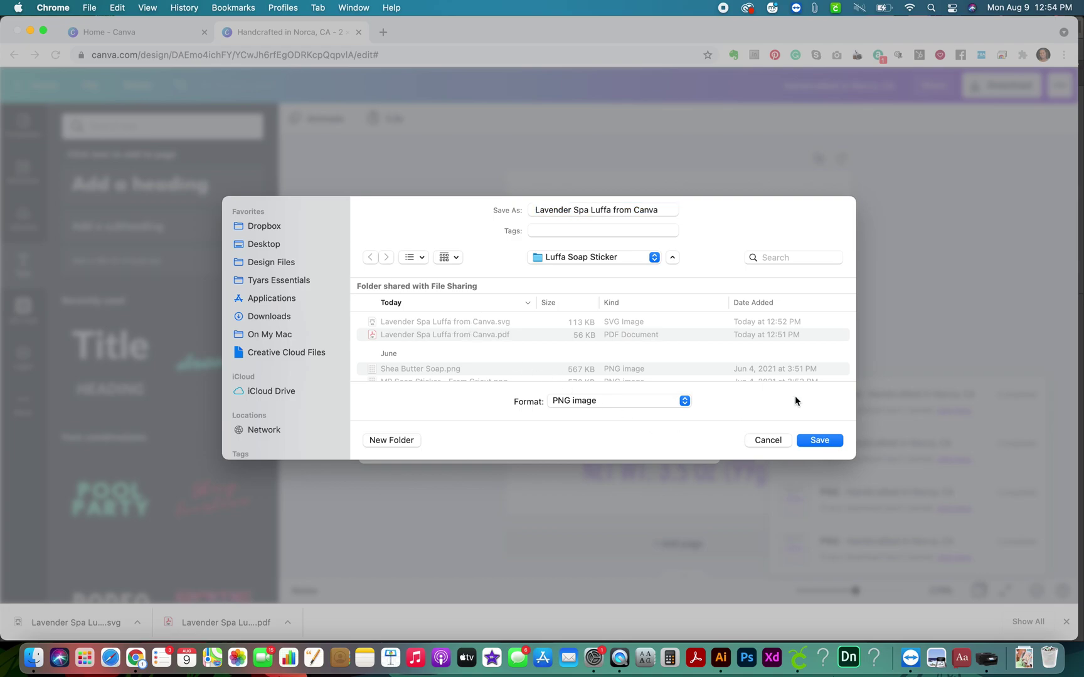
pyautogui.click(818, 440)
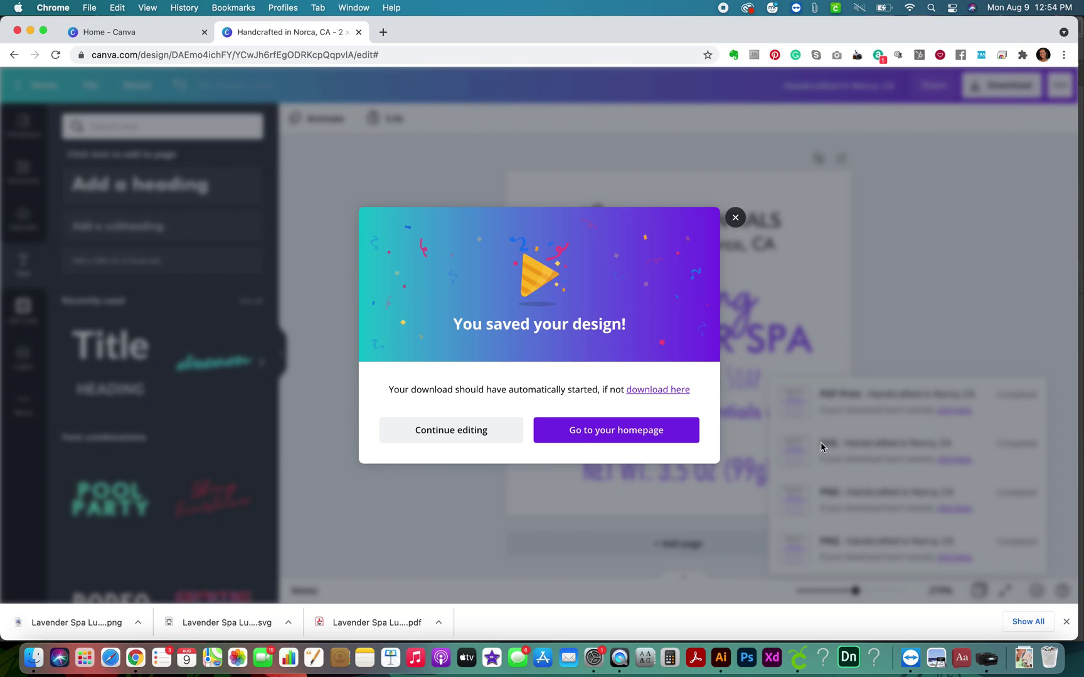
# Step: Switch to Cricut Design Space and load the PNG version of "Lavender Spa Luffa from Canva" as a new image upload
pyautogui.click(799, 657)
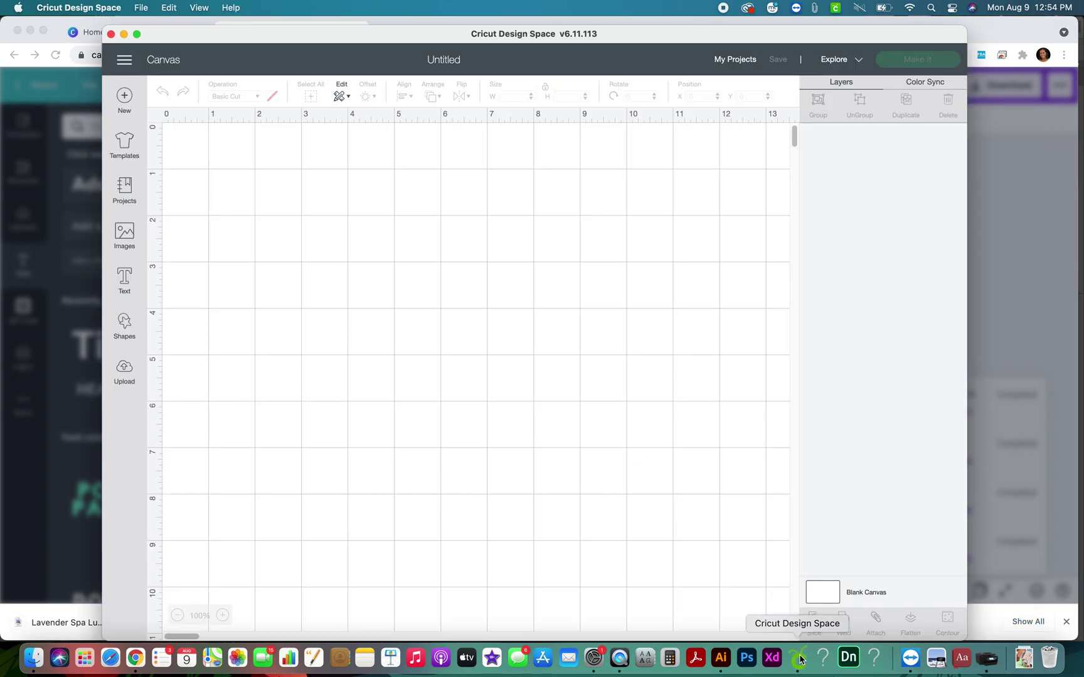
pyautogui.click(120, 378)
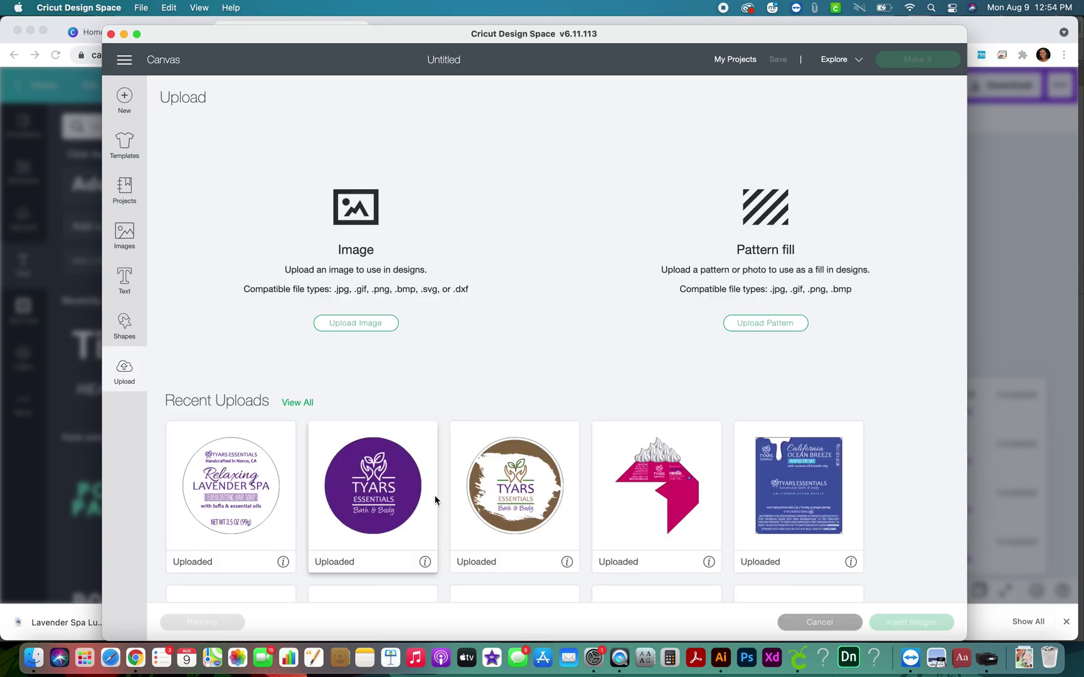
pyautogui.click(365, 326)
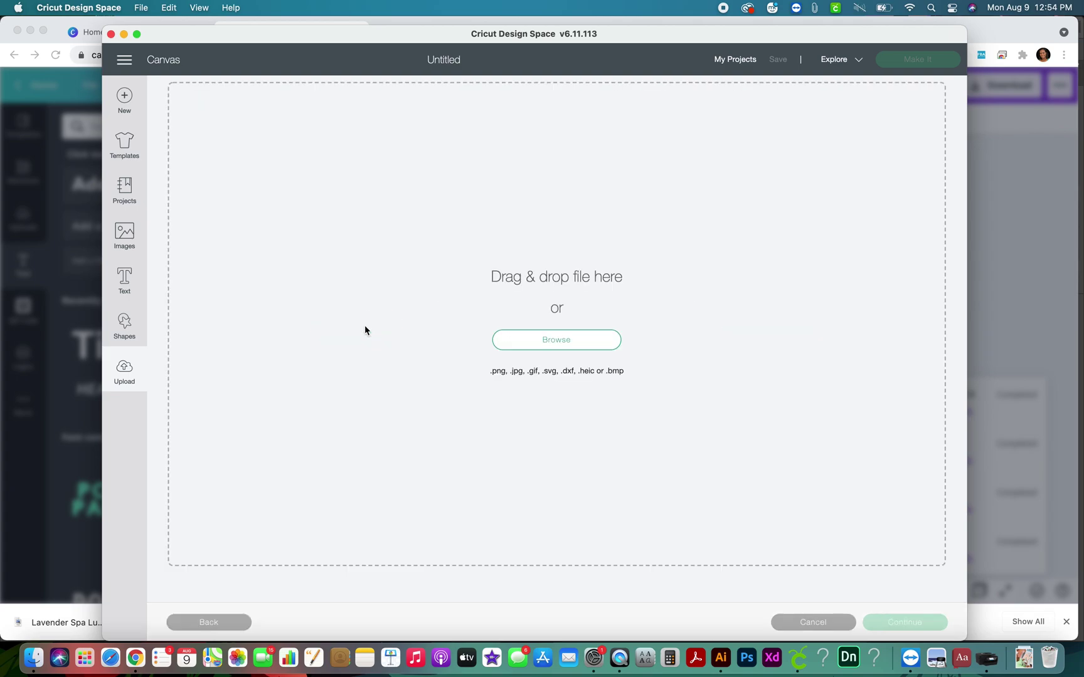
pyautogui.click(602, 350)
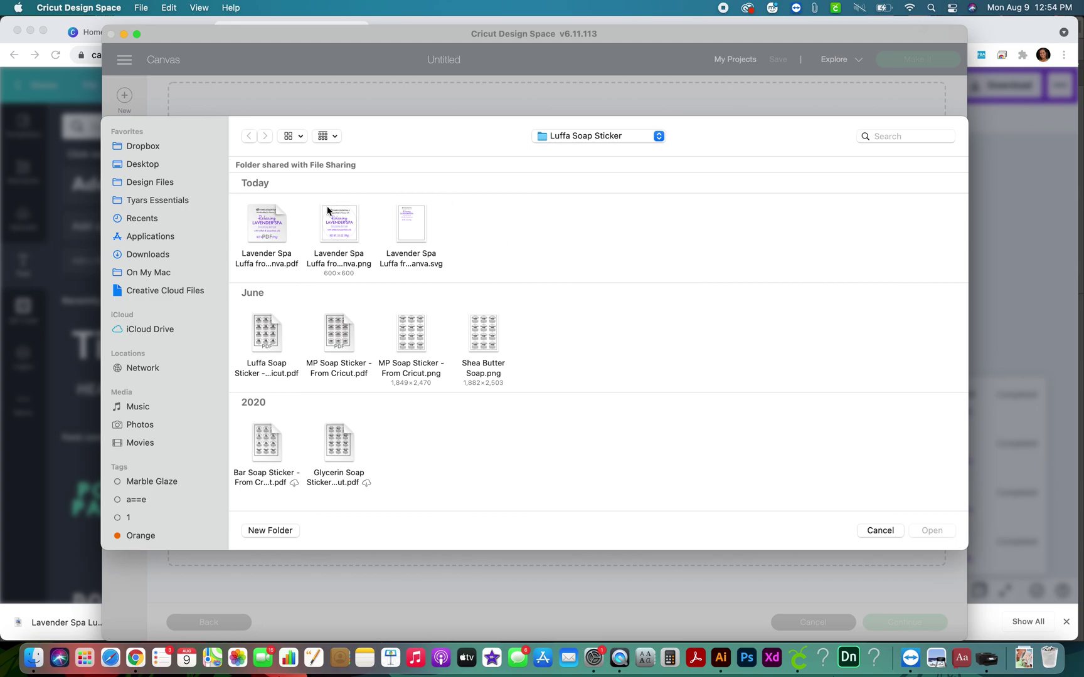
pyautogui.click(338, 231)
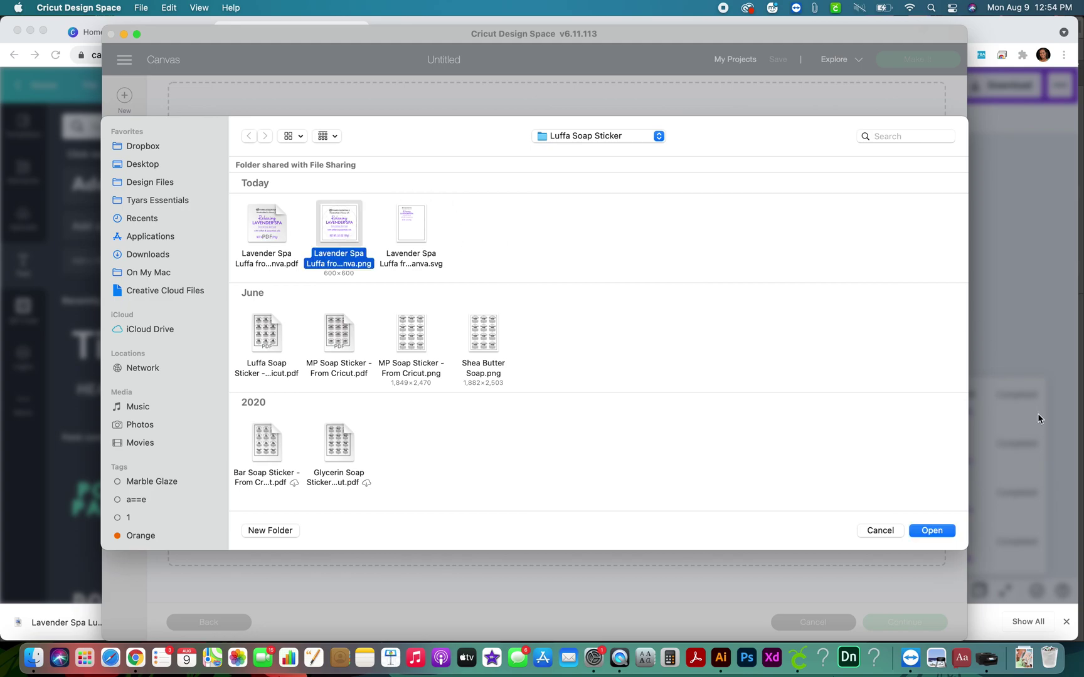
pyautogui.click(944, 532)
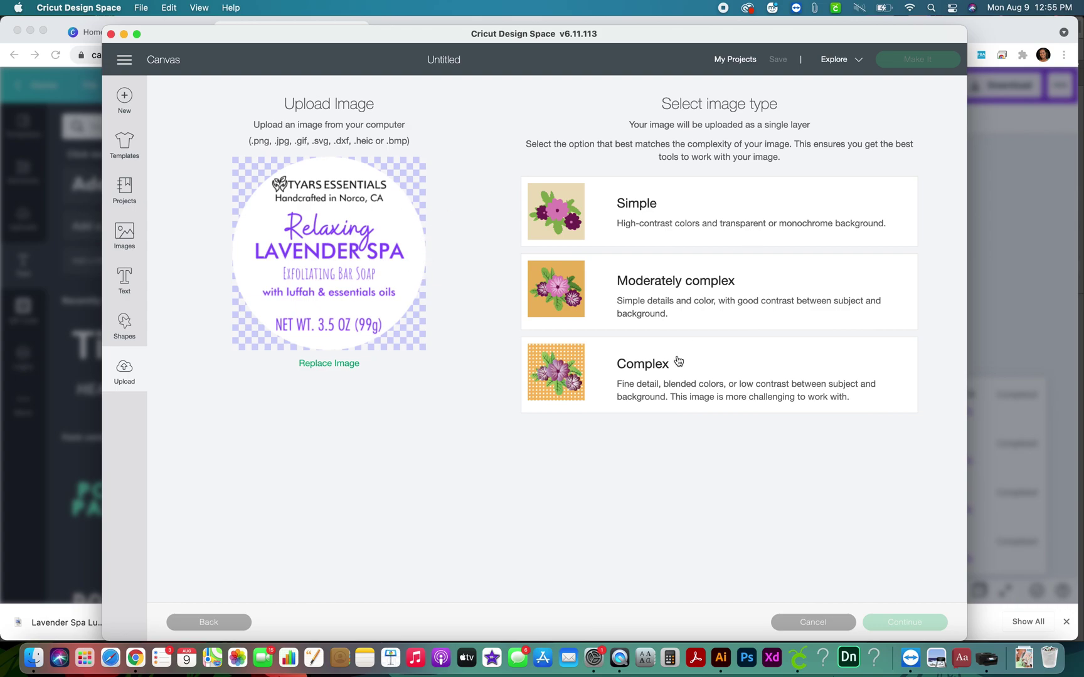
# Step: Set the image type to Simple, keep the whole label without erasing anything, and upload it as a Print Then Cut image
pyautogui.click(704, 235)
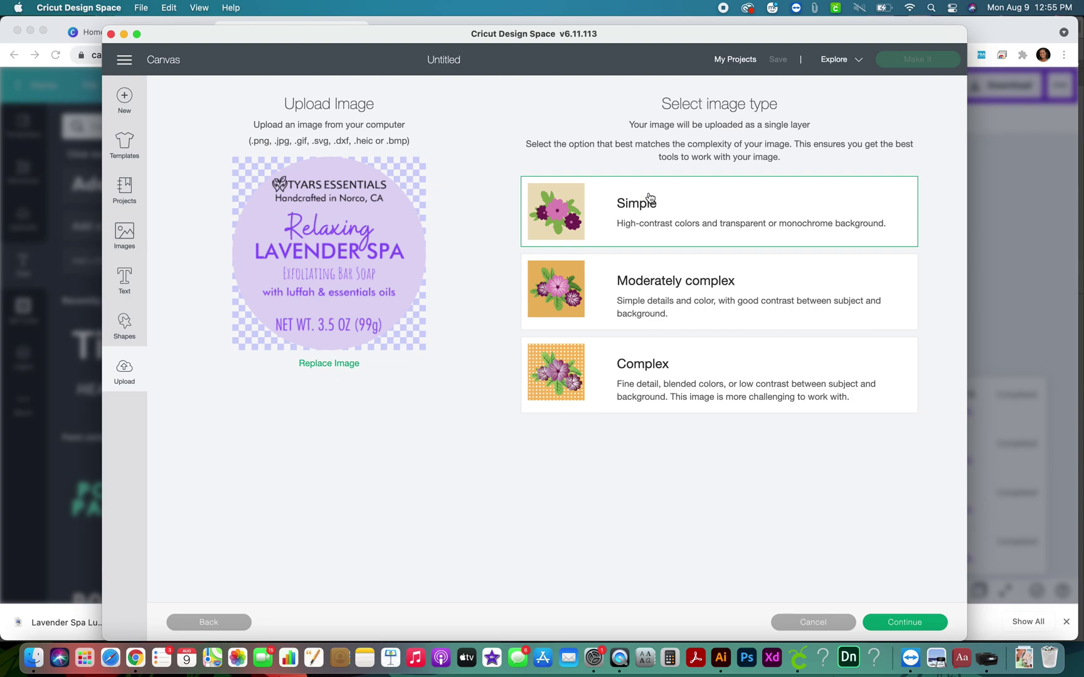
pyautogui.click(905, 623)
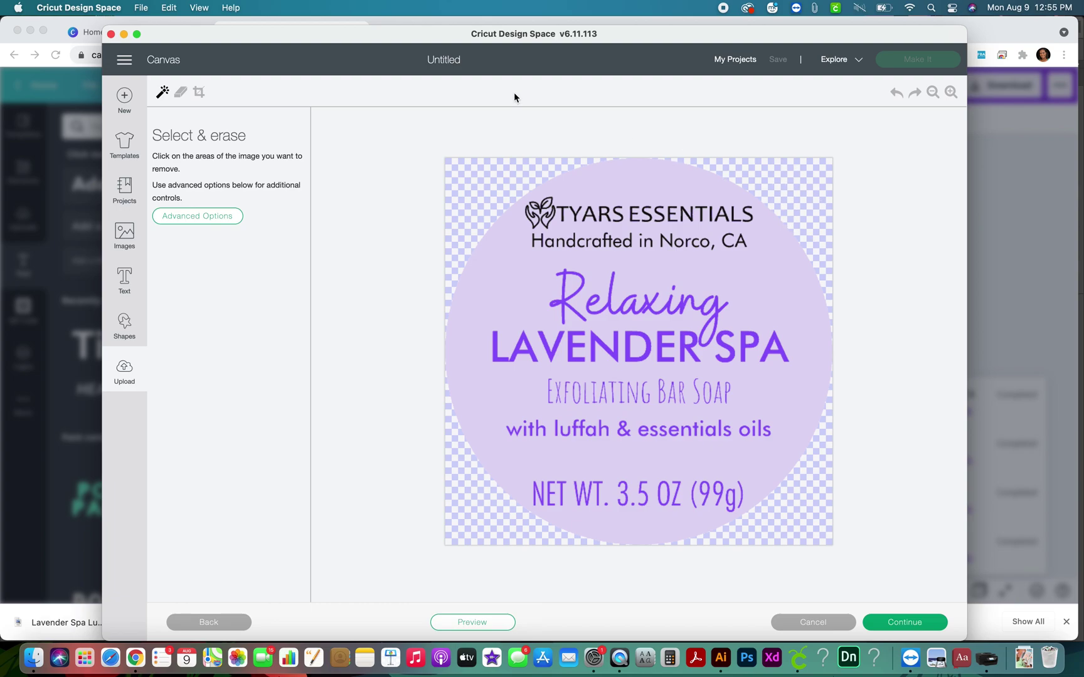
pyautogui.click(912, 625)
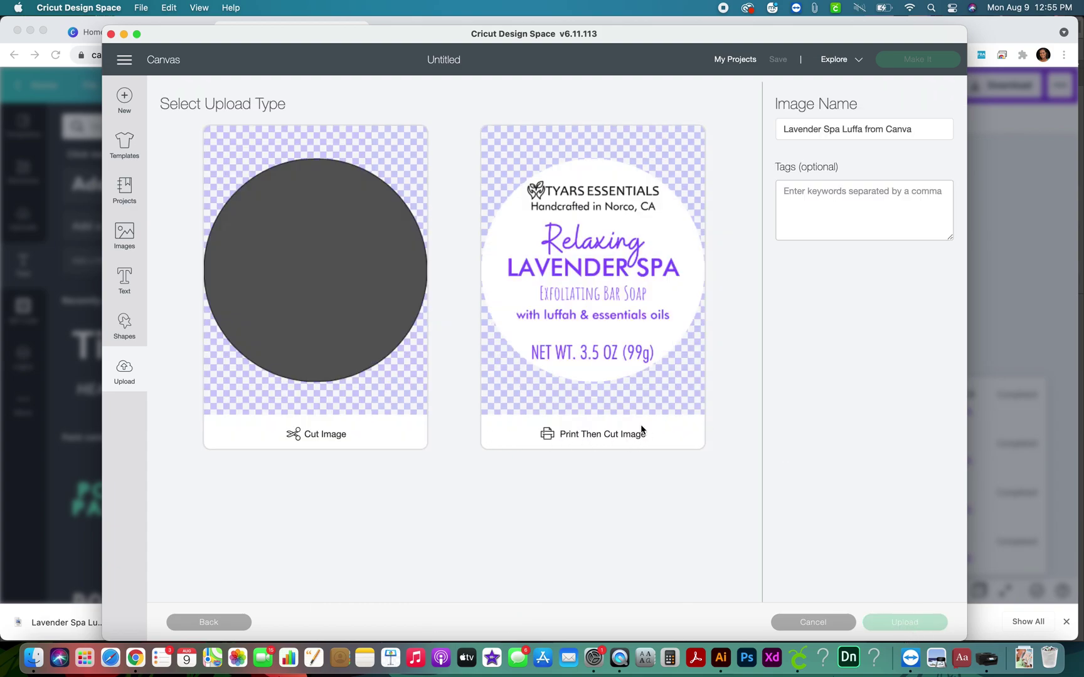
pyautogui.click(584, 418)
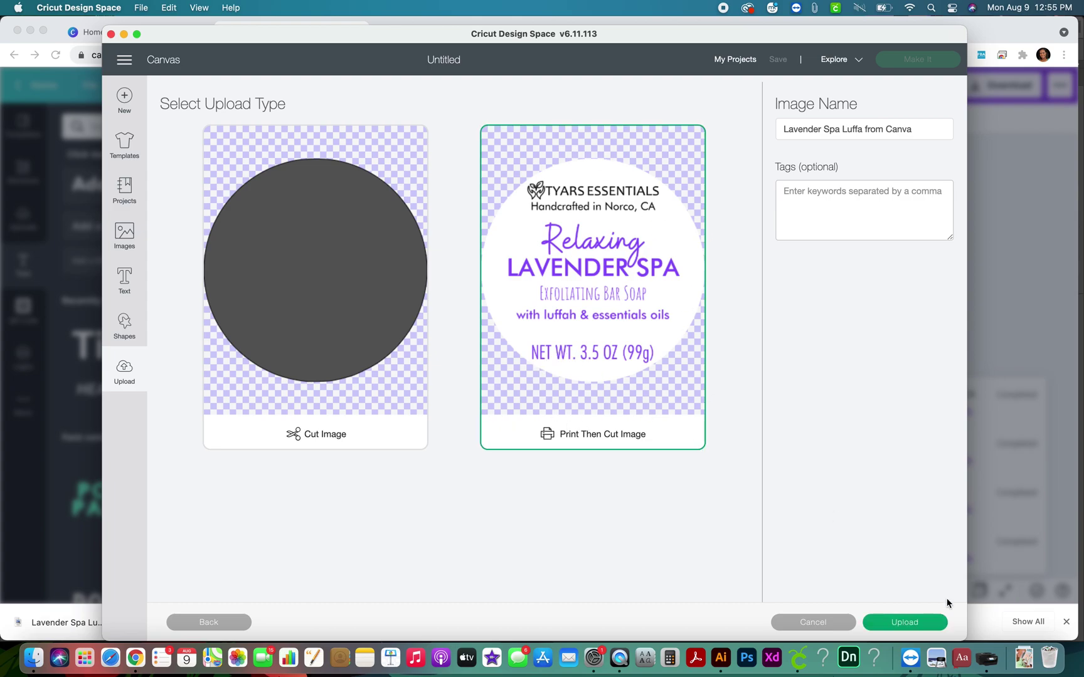
pyautogui.click(903, 622)
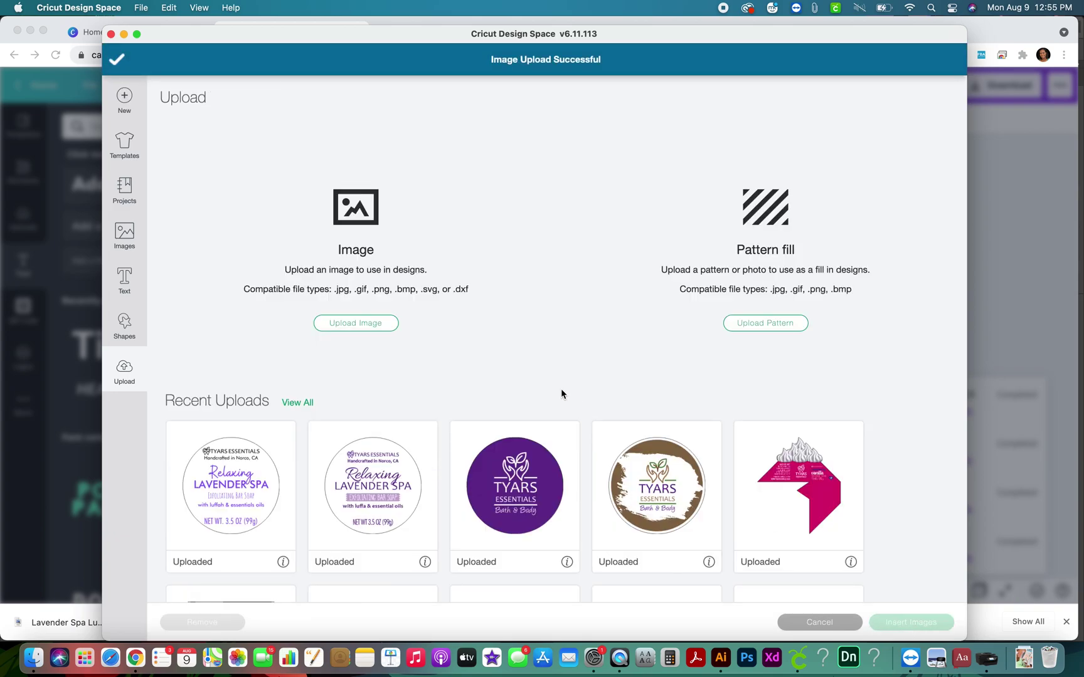
# Step: Insert the newly uploaded Lavender Spa label onto the canvas and set its width to 2 inches
pyautogui.click(251, 495)
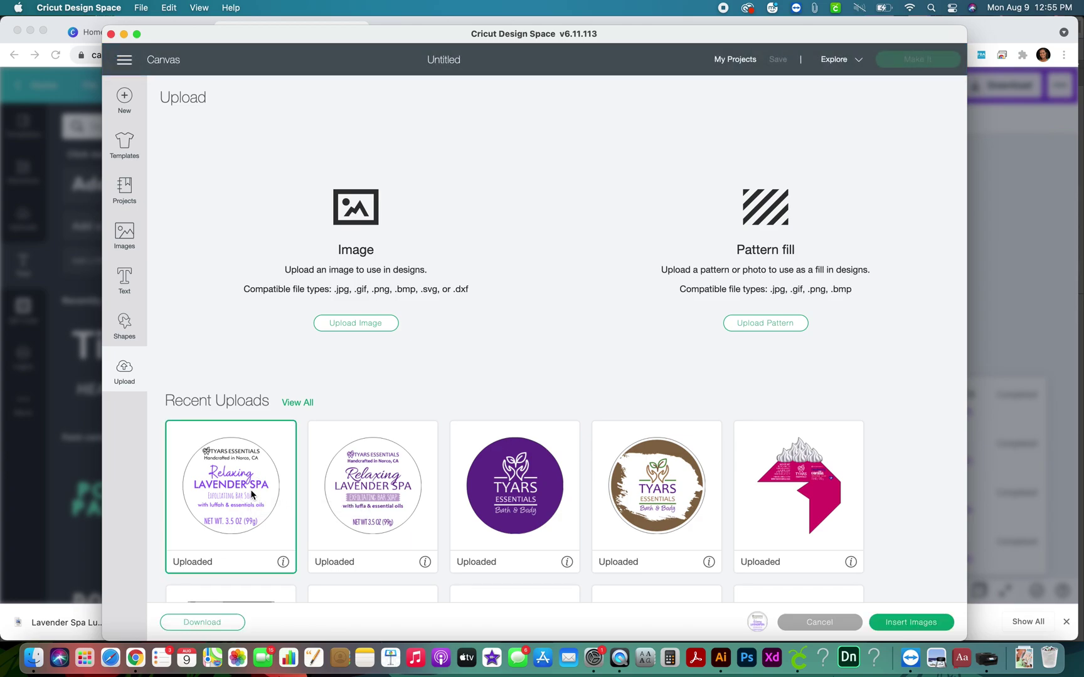
pyautogui.click(909, 628)
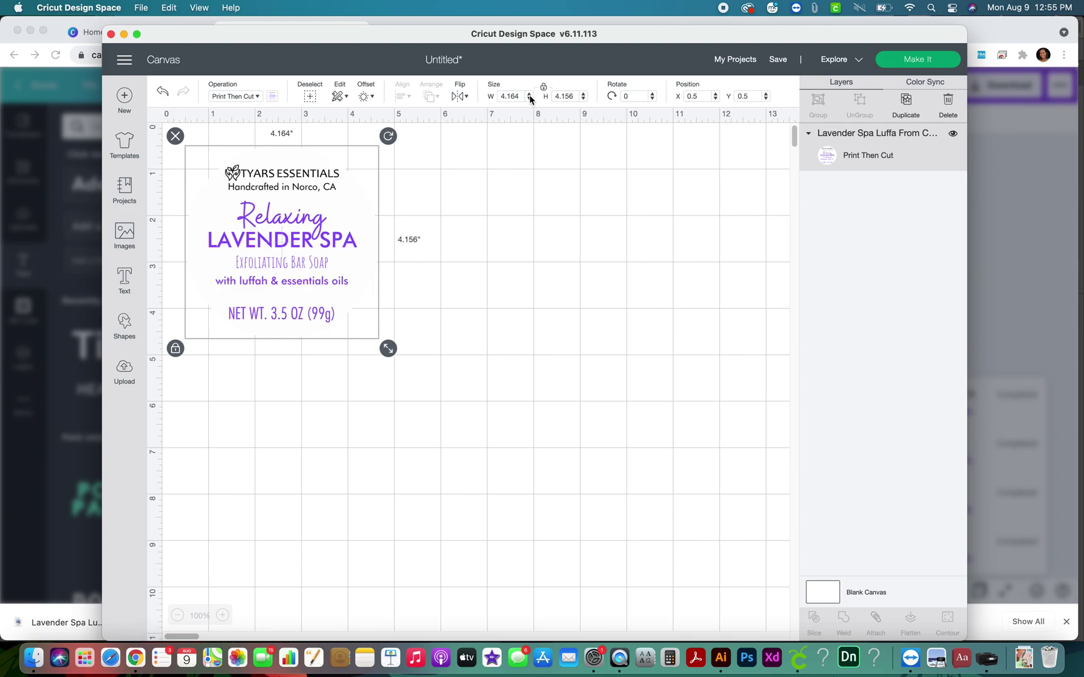
pyautogui.click(507, 97)
pyautogui.write('2')
pyautogui.press('Return')
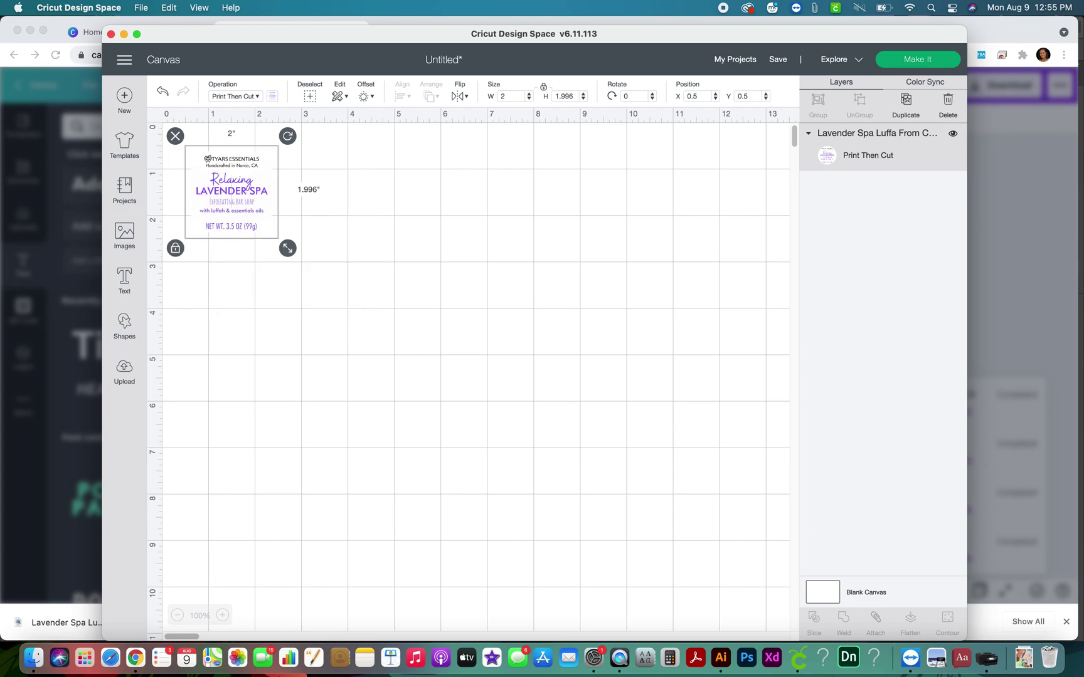
pyautogui.click(395, 217)
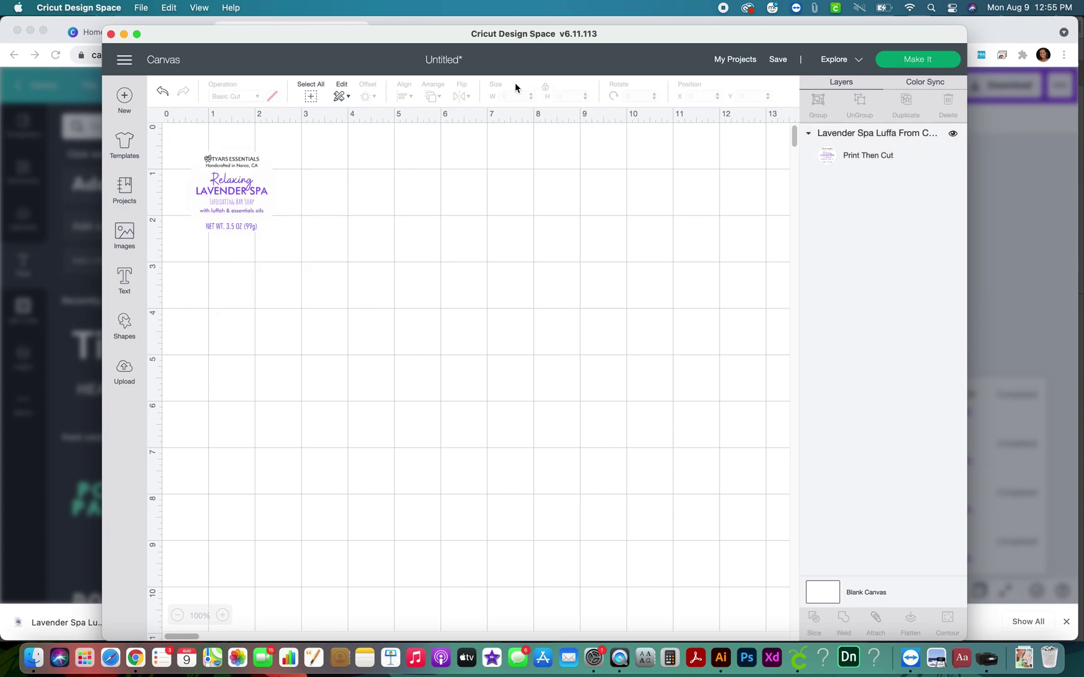
# Step: Move the Lavender Spa label to the canvas's upper-left corner, at about X 0.028 and Y 0
pyautogui.click(250, 185)
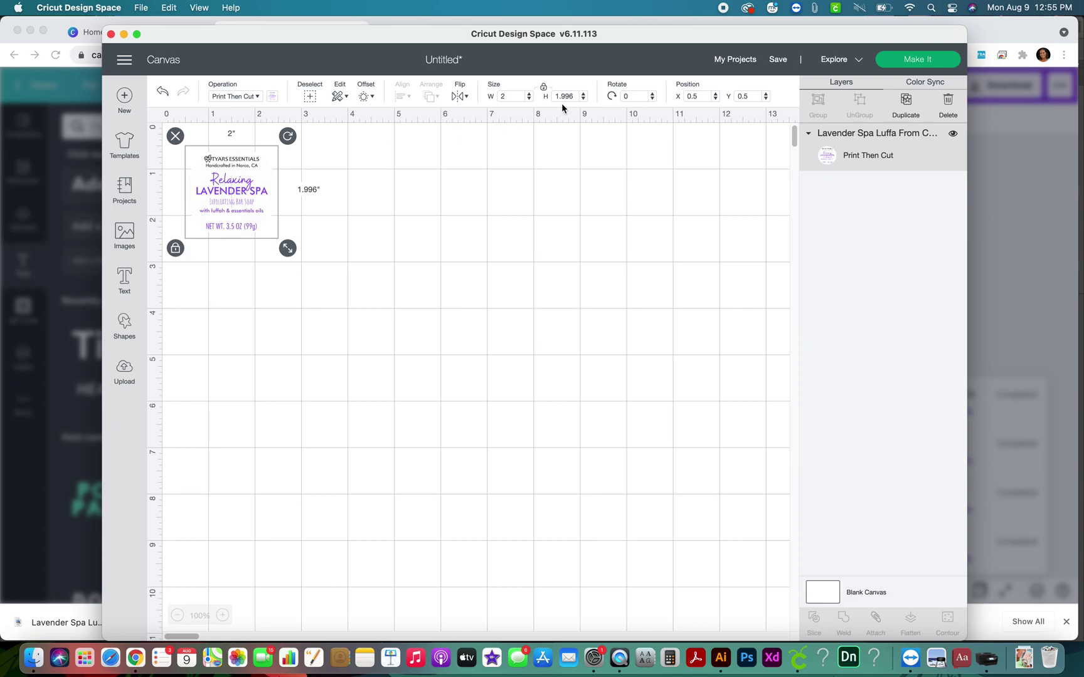
pyautogui.click(249, 202)
pyautogui.moveTo(250, 202); pyautogui.dragTo(208, 167)
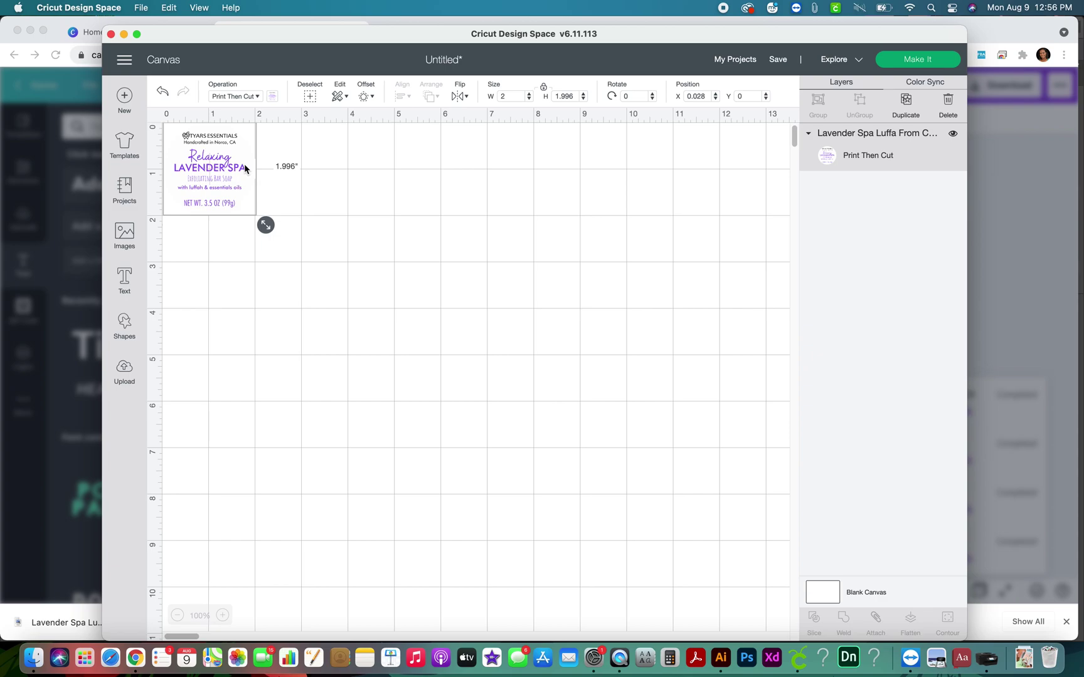
# Step: Duplicate the Lavender Spa label nine times on the canvas
pyautogui.press('super+d')
pyautogui.press('super+d')
pyautogui.press('super+d')
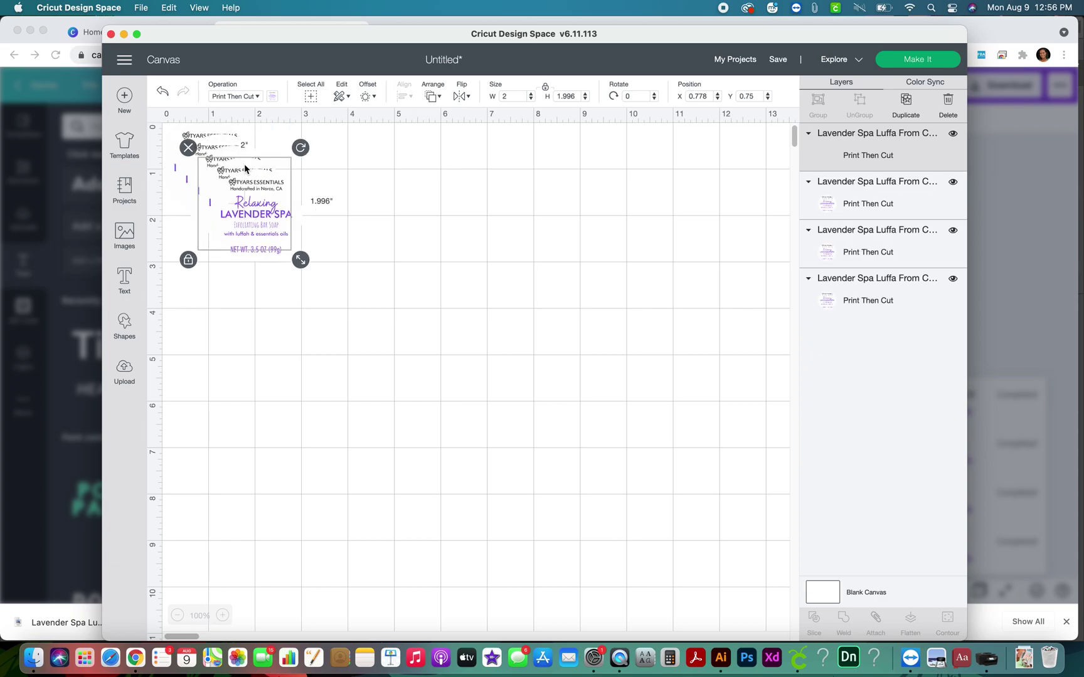
pyautogui.press('super+d')
pyautogui.press('super+d')
pyautogui.press('super+d')
pyautogui.press('super+d')
pyautogui.press('super+d')
pyautogui.press('super+d')
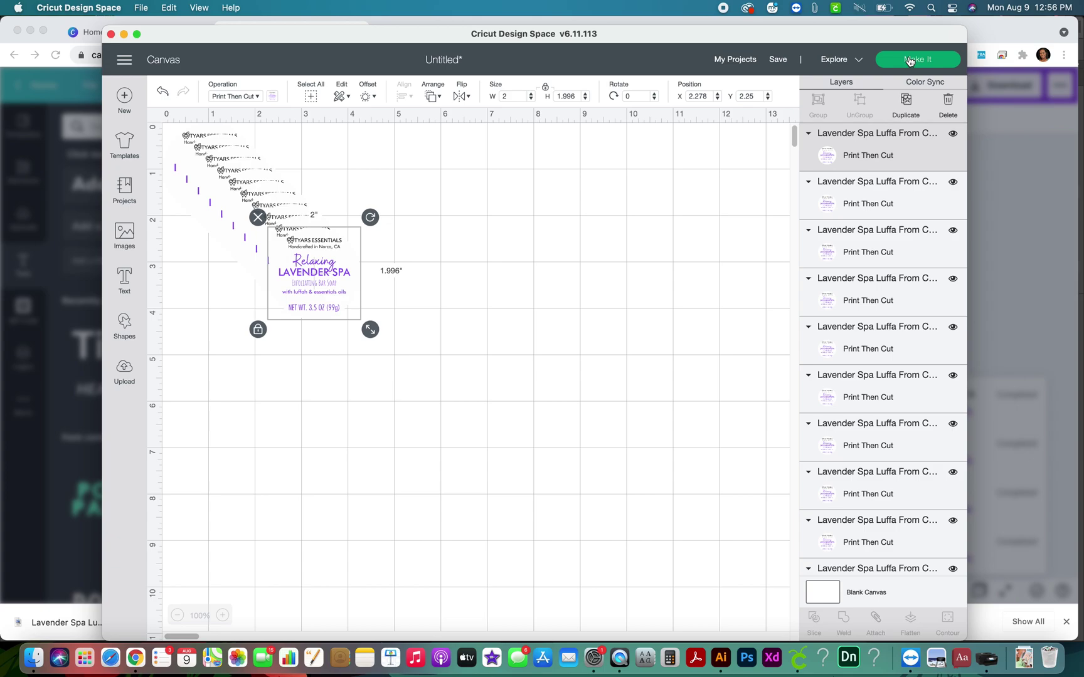
# Step: Check how the labels fill the mat and add one more copy of the label on the canvas
pyautogui.click(909, 61)
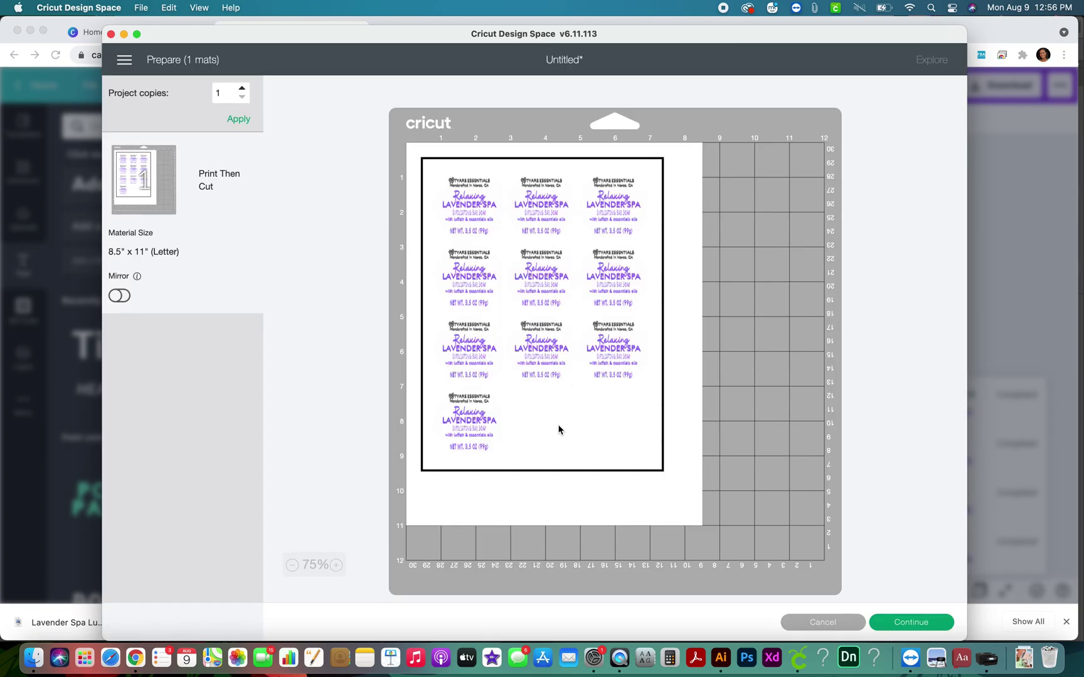
pyautogui.click(823, 622)
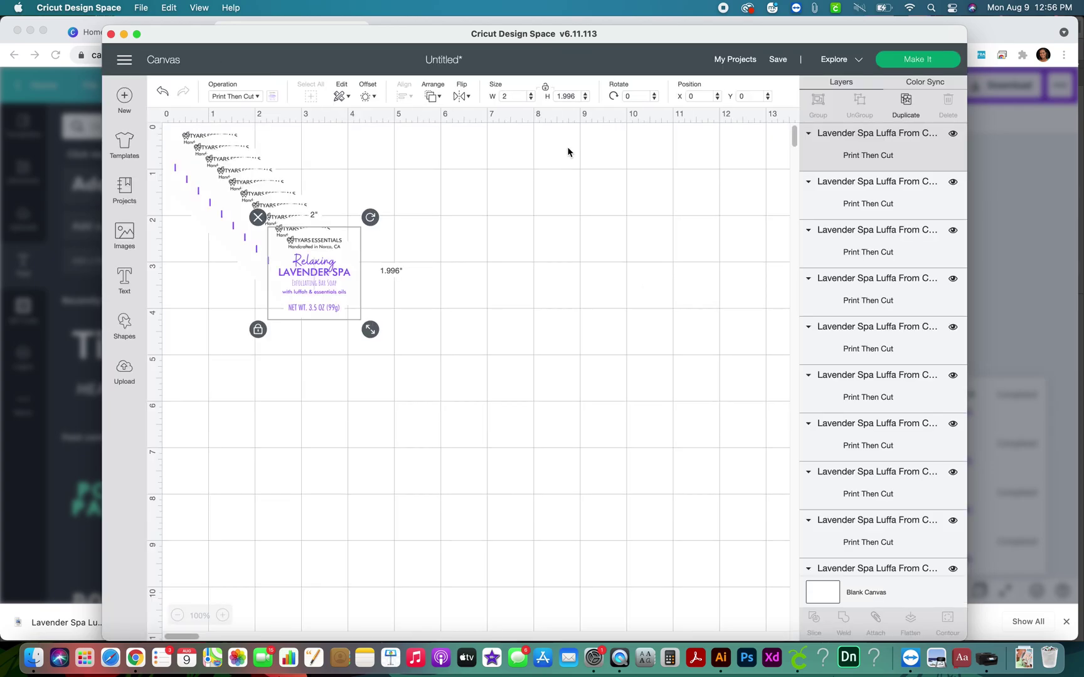
pyautogui.click(339, 283)
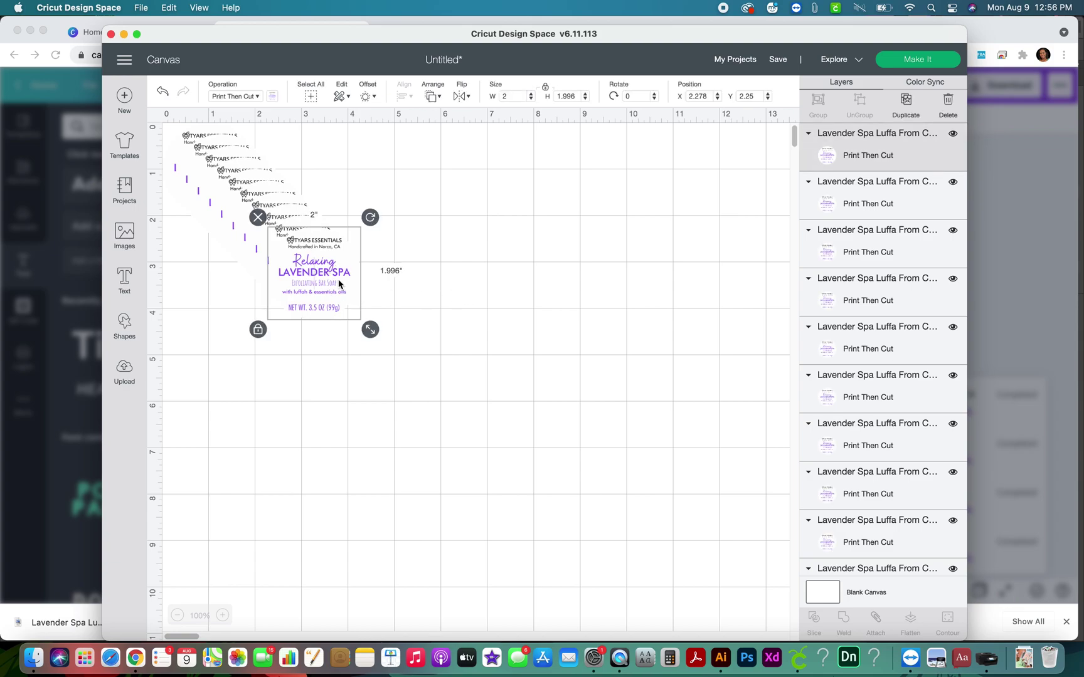
pyautogui.click(536, 243)
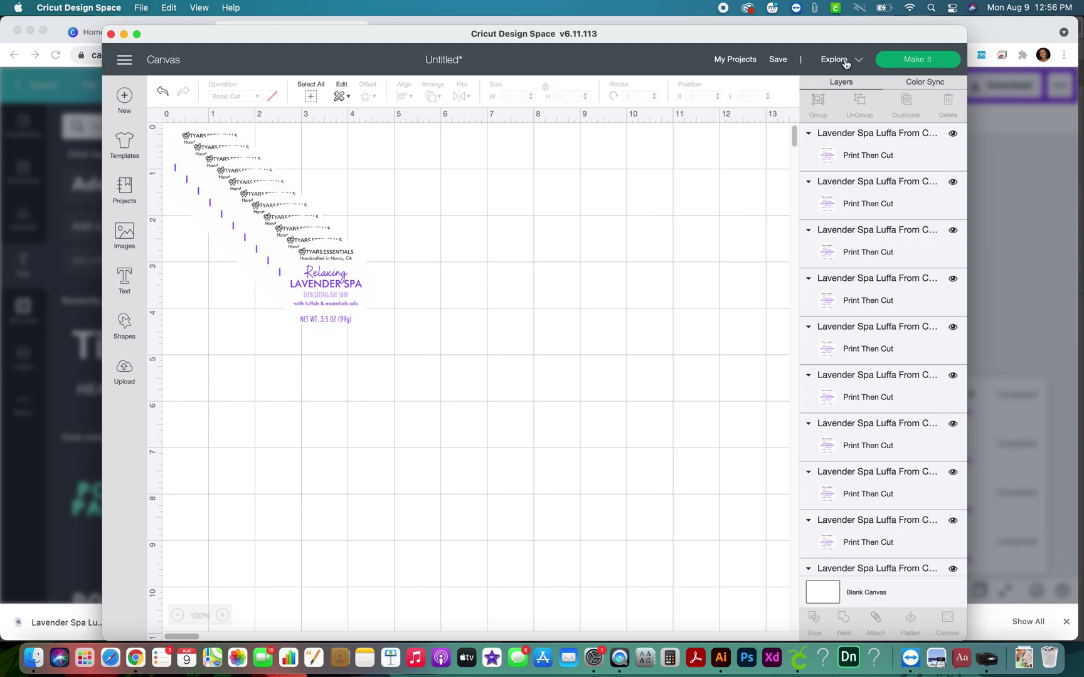
# Step: Save the project with the title "Canva Luffa Test"
pyautogui.click(776, 60)
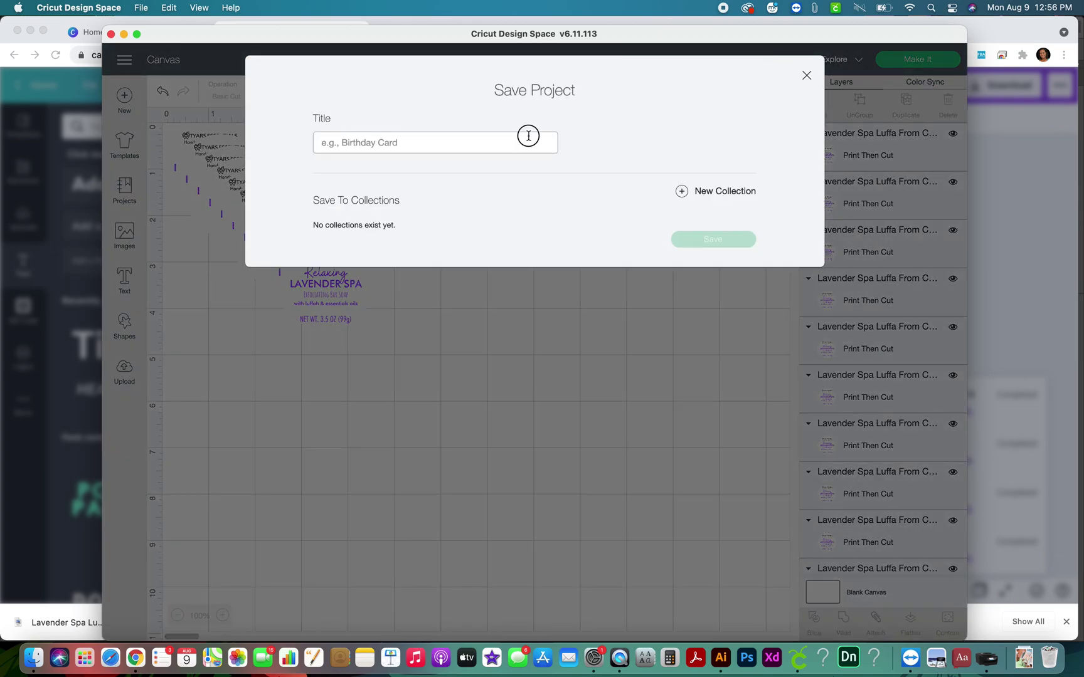
pyautogui.write('Van')
pyautogui.press('BackSpace')
pyautogui.write('Canva Luffa Test')
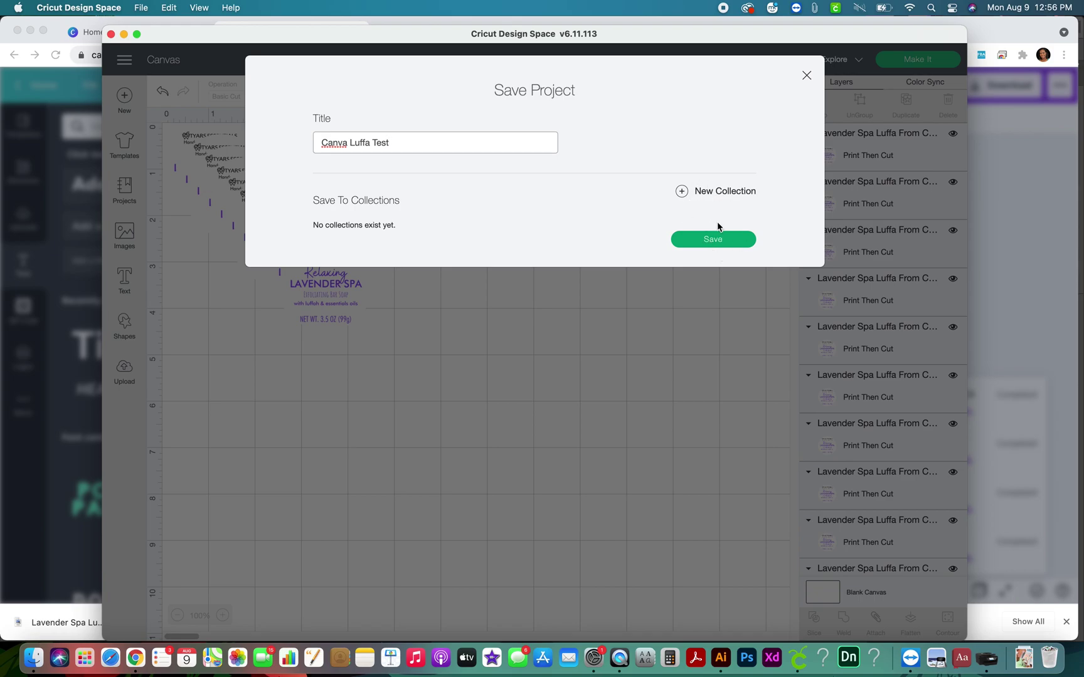
pyautogui.click(729, 237)
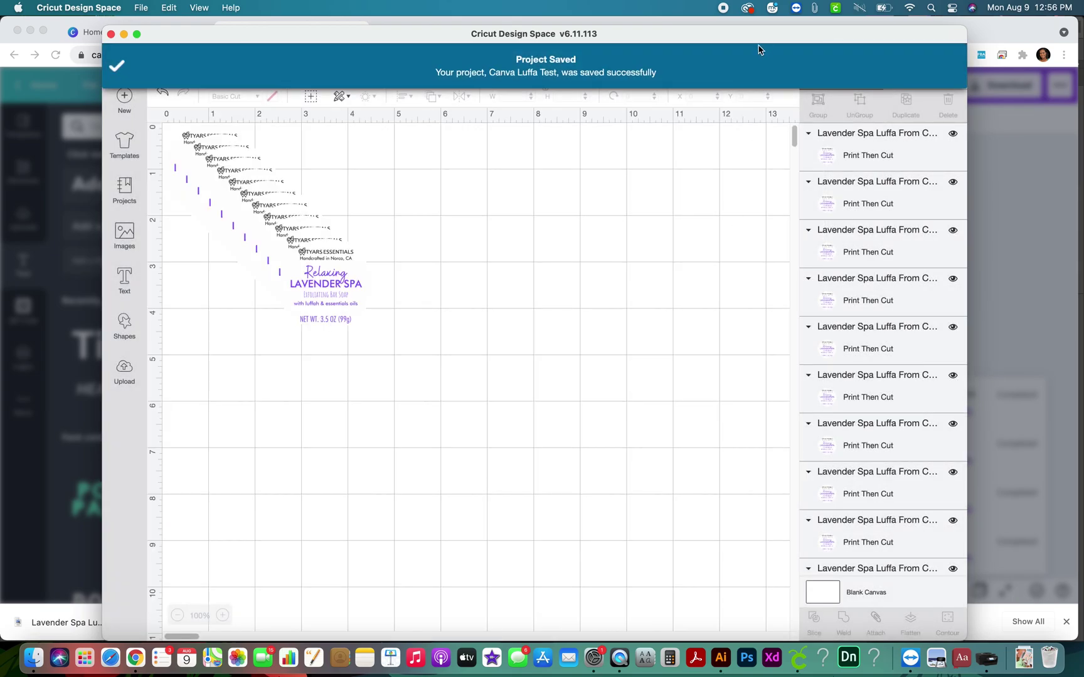
# Step: Recheck the mat layout, duplicate the frontmost label once to fill the remaining spot, and save the project again
pyautogui.click(923, 60)
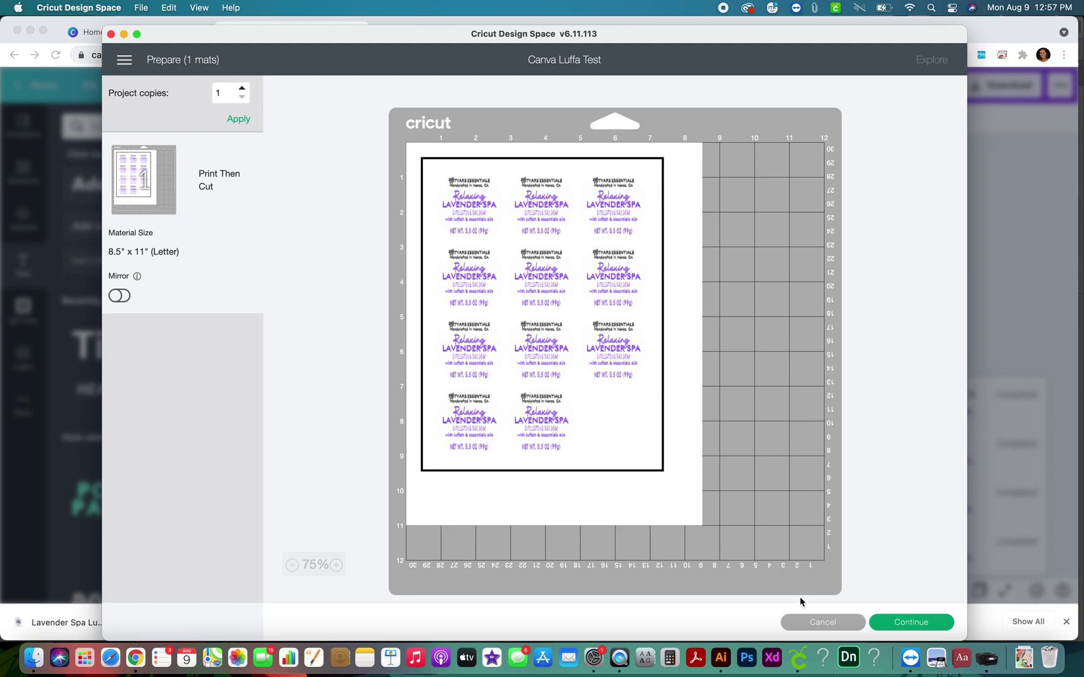
pyautogui.click(805, 621)
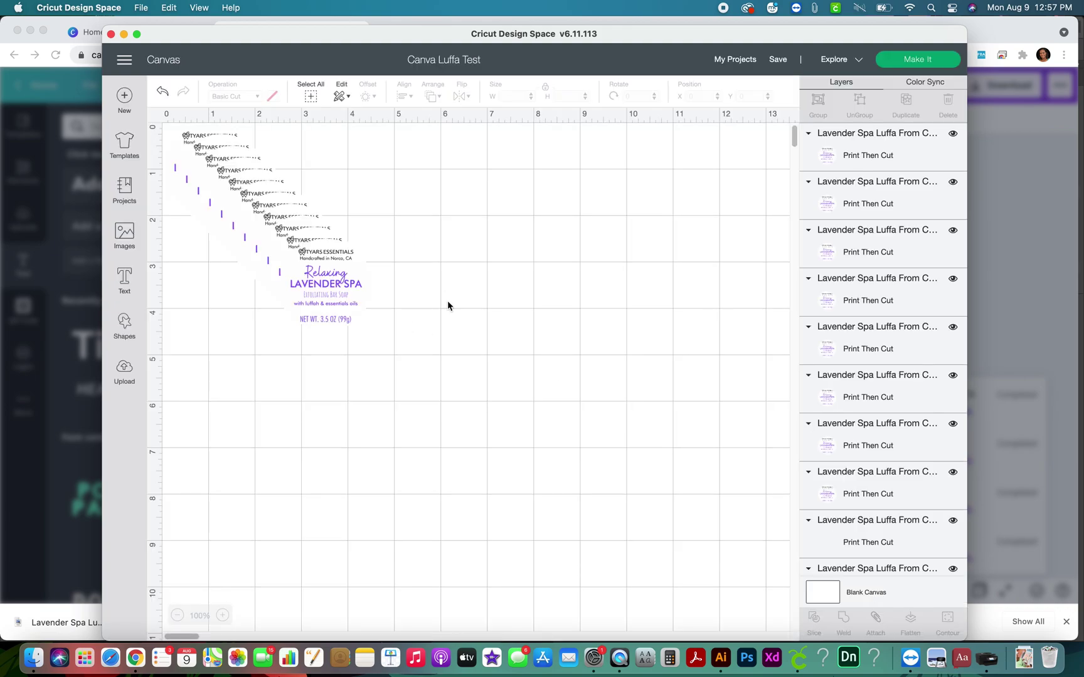
pyautogui.click(338, 294)
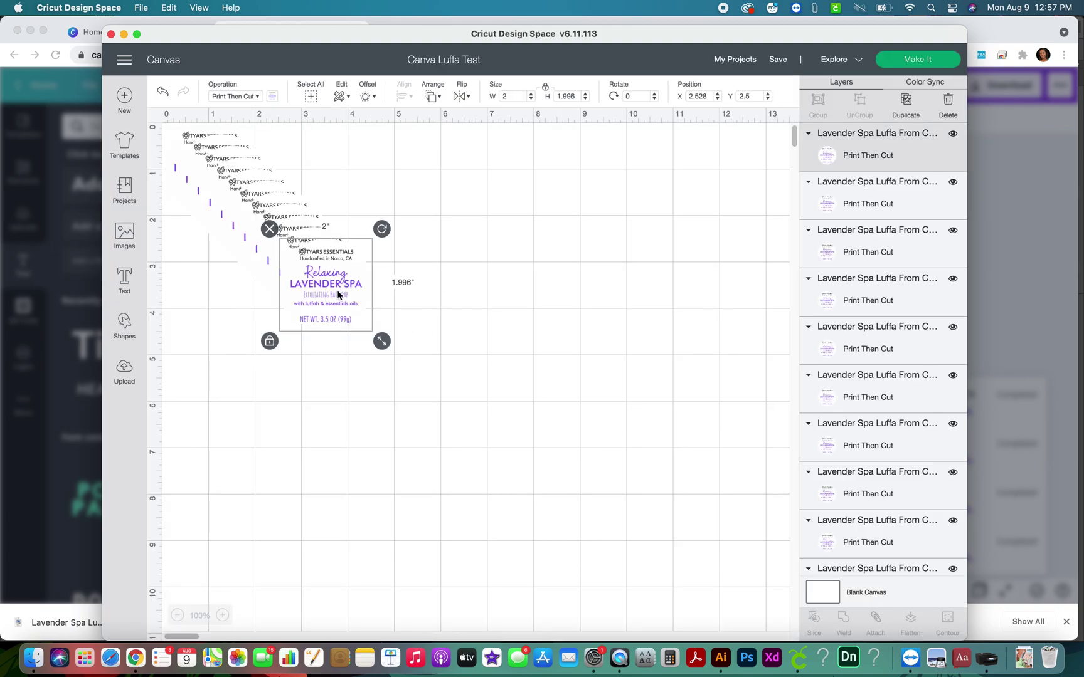
pyautogui.press('super+d')
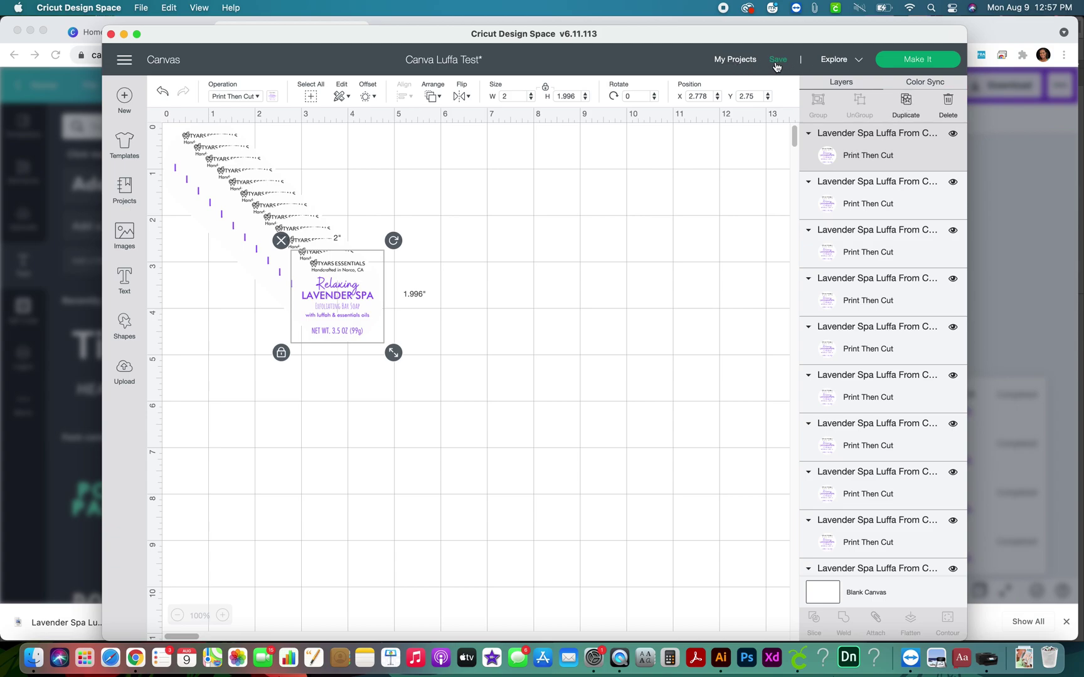
pyautogui.click(777, 60)
pyautogui.click(789, 77)
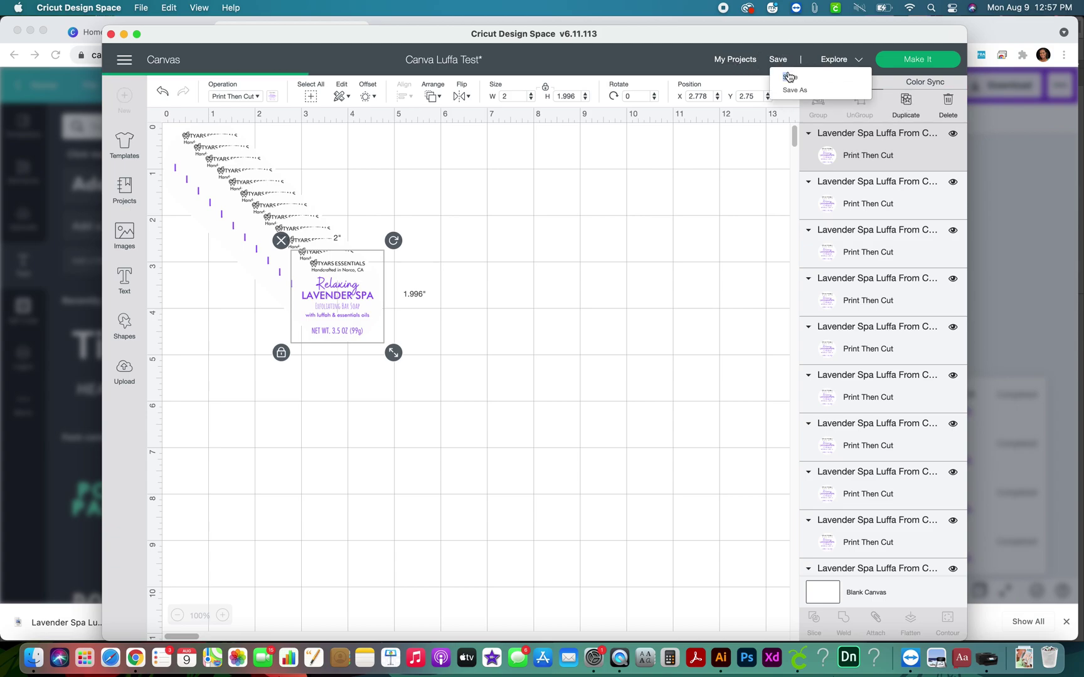
# Step: Send the Print Then Cut mat to the printer with Add Bleed off and Use System Dialog on
pyautogui.click(906, 60)
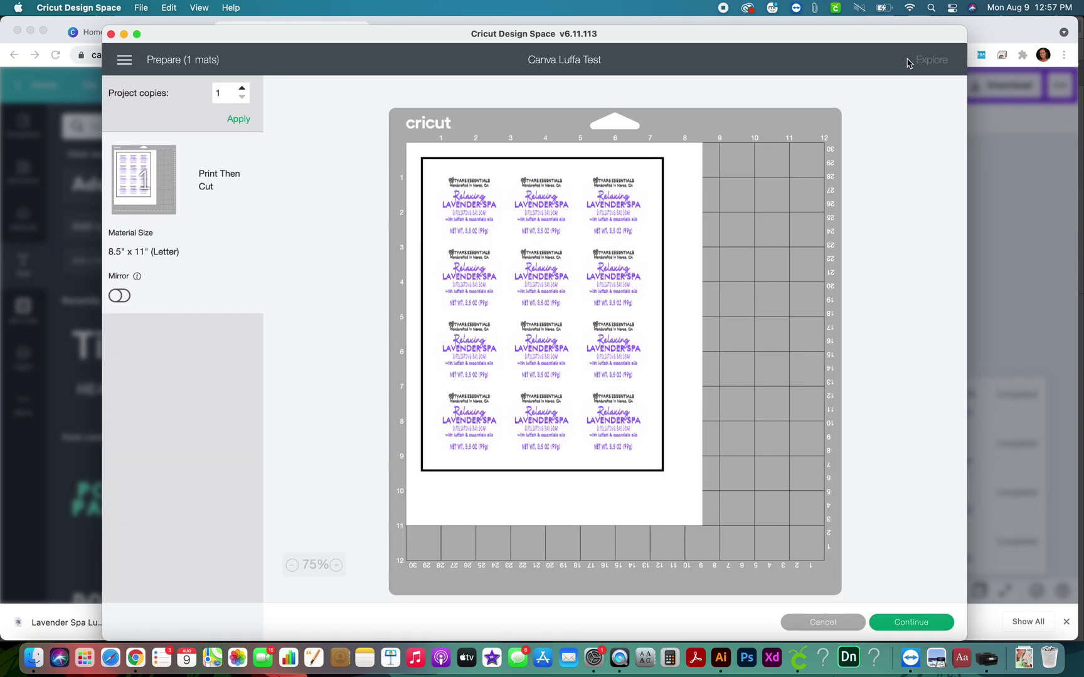
pyautogui.click(913, 623)
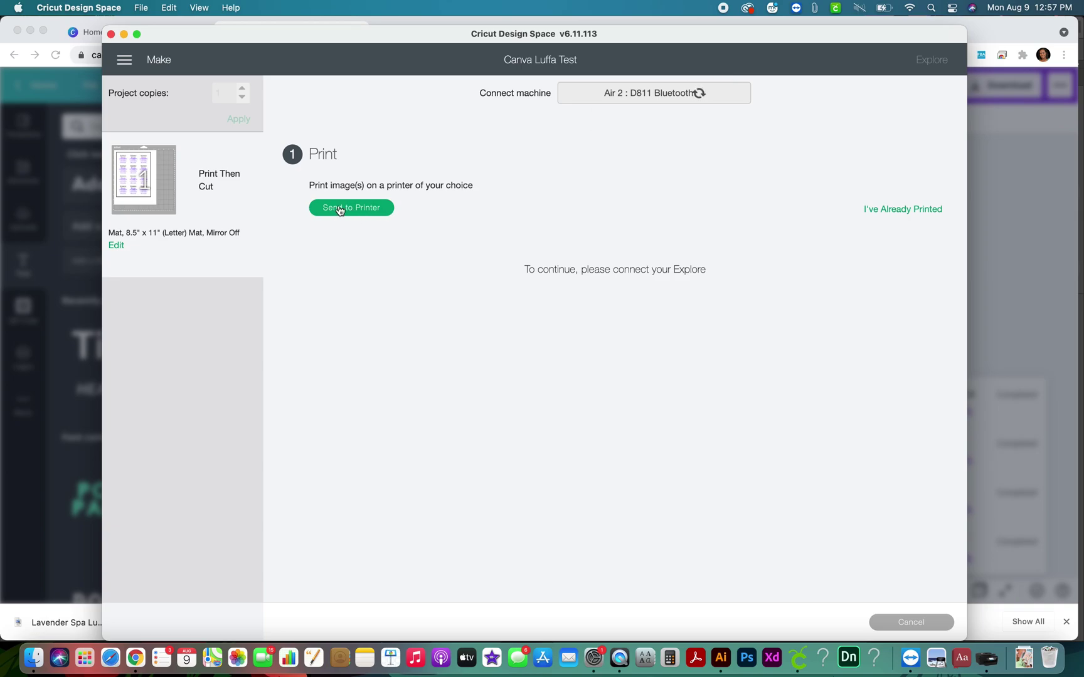
pyautogui.click(373, 210)
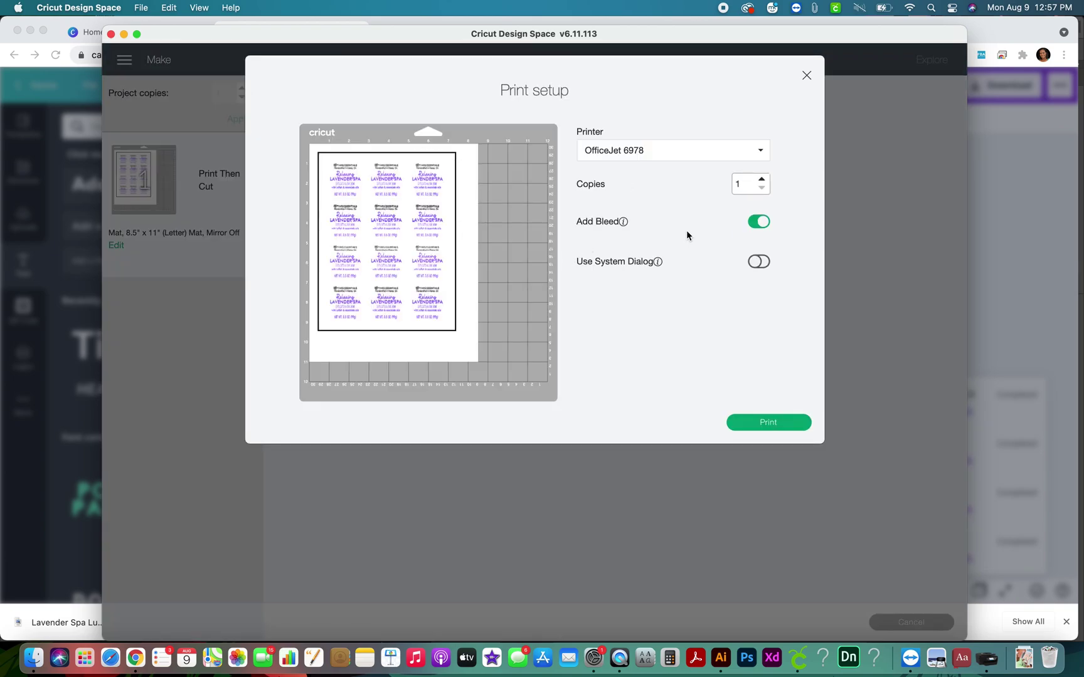
pyautogui.click(754, 223)
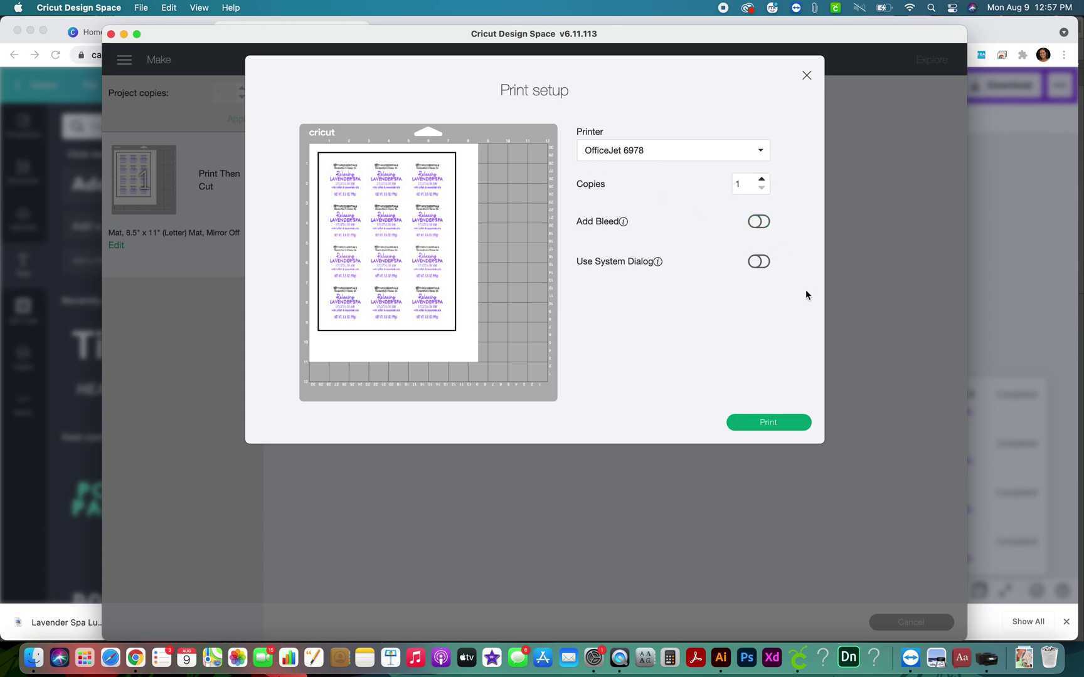
pyautogui.click(761, 262)
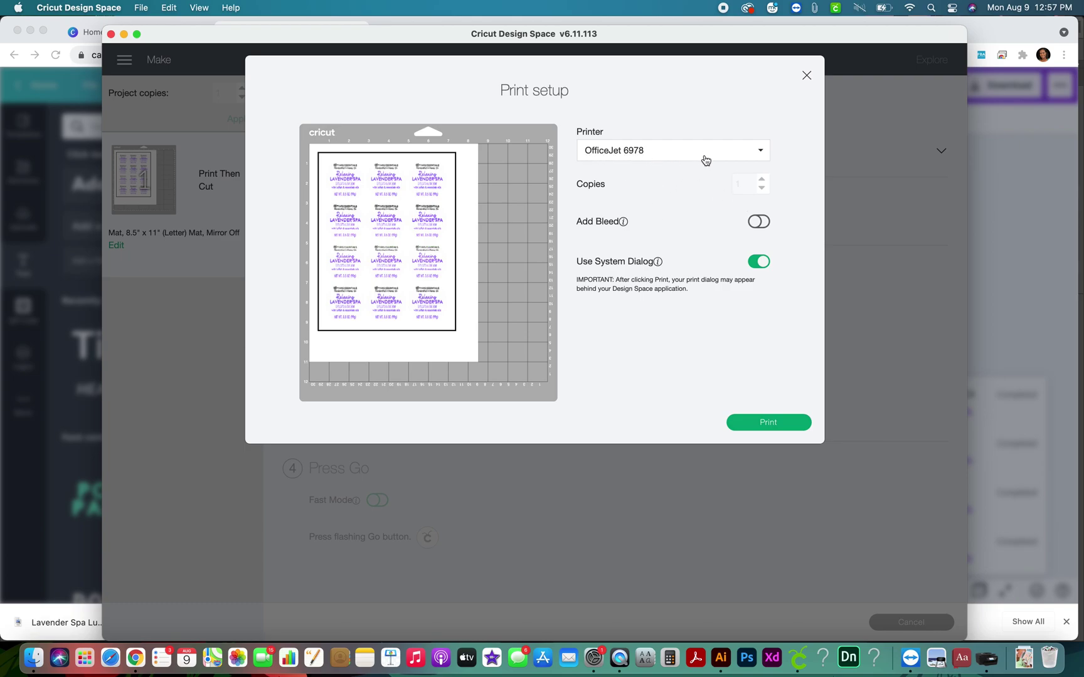
pyautogui.click(766, 426)
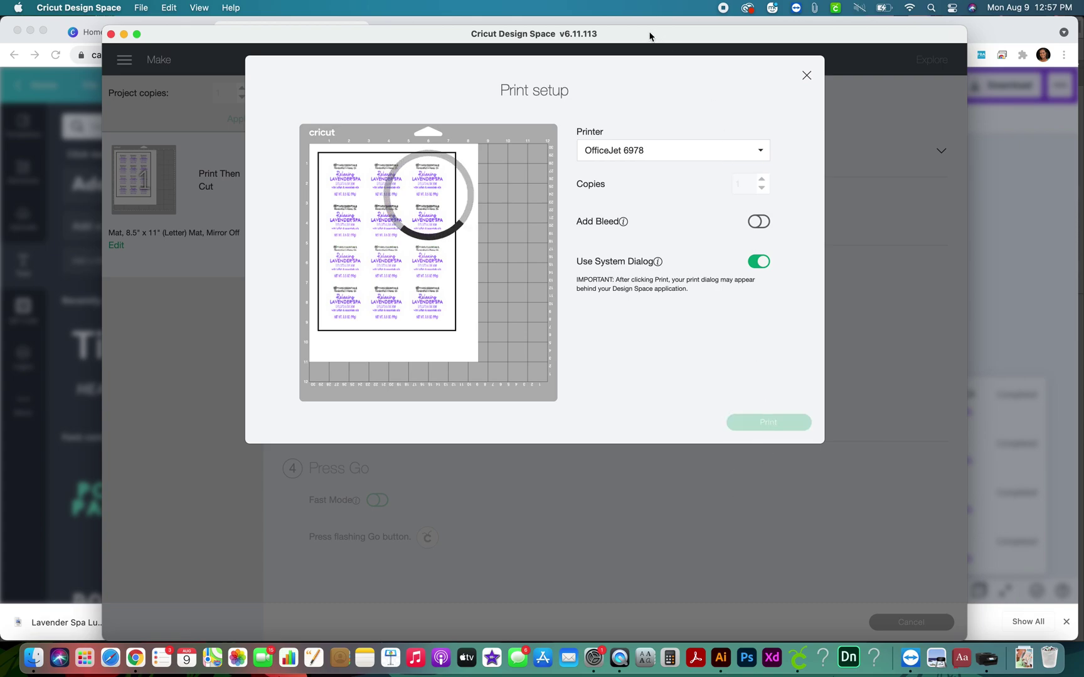
# Step: Uncover the system print dialog behind the Design Space window, set the quality to Best, and print one copy
pyautogui.moveTo(647, 33); pyautogui.dragTo(670, 361)
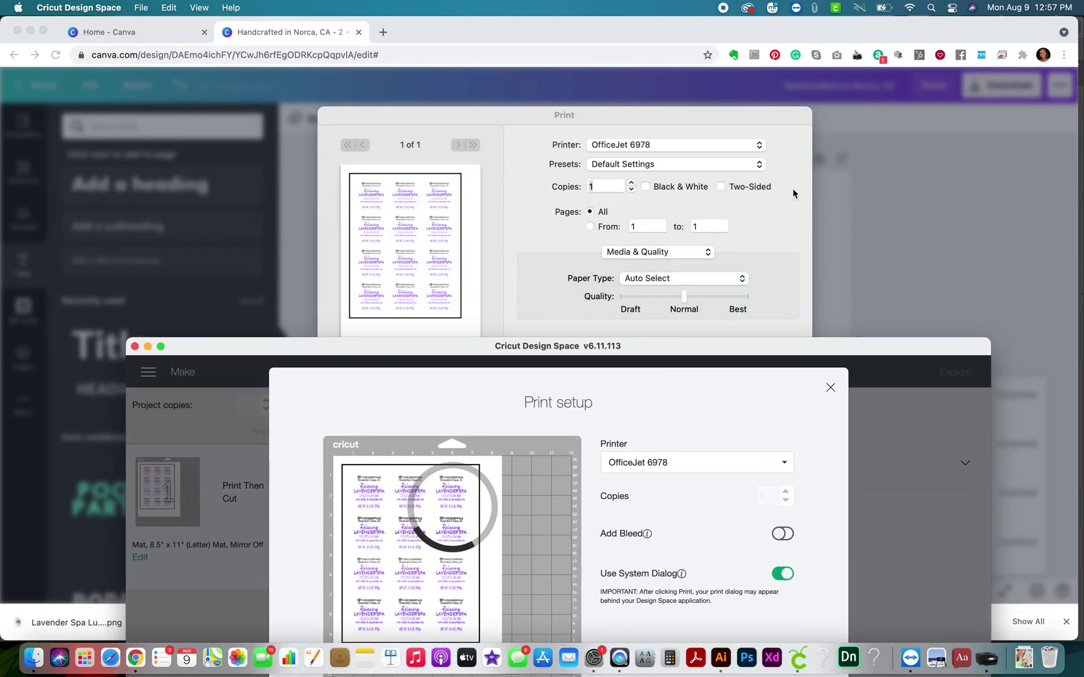
pyautogui.click(787, 220)
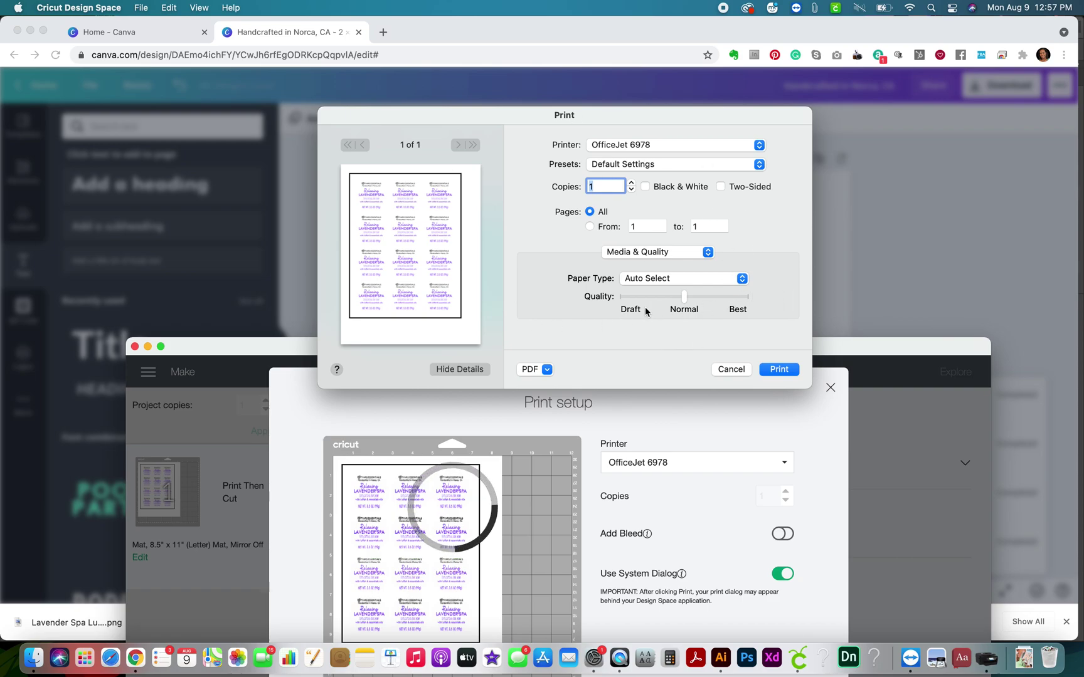
pyautogui.click(749, 301)
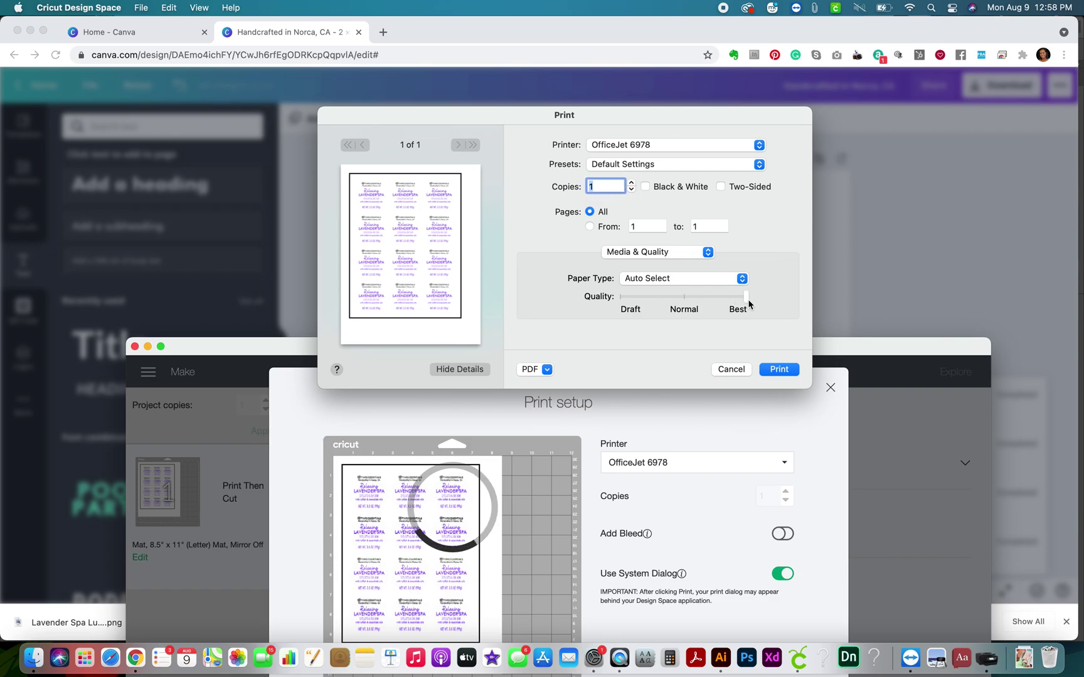
pyautogui.click(779, 370)
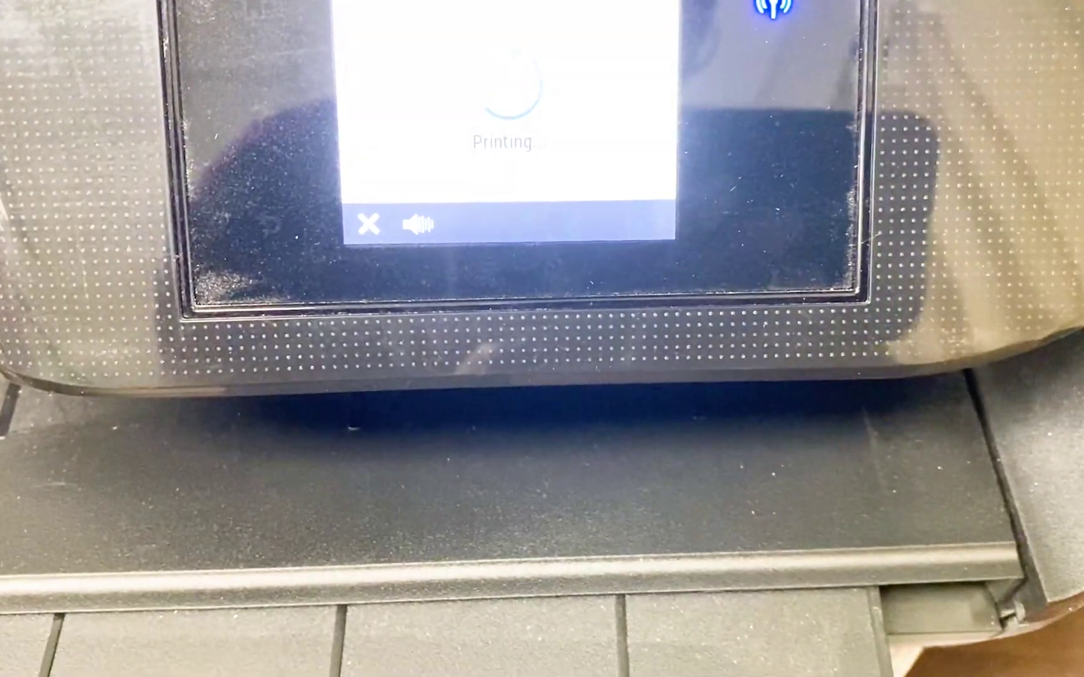